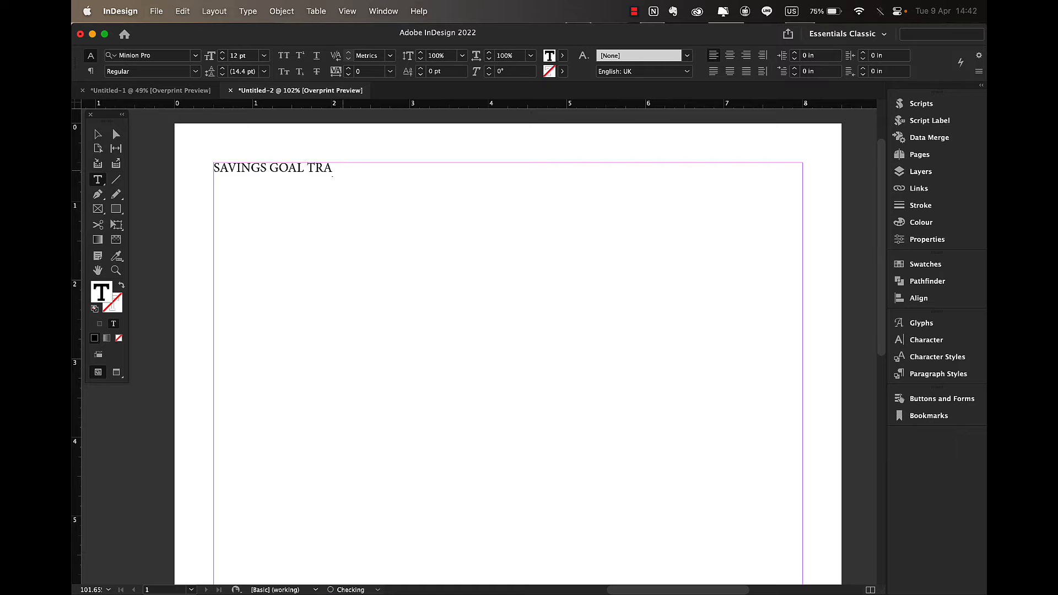
Set the SAVINGS GOAL TRACKER title in Poppins SemiBold, with the words GOAL TRACKER in the Light style.
key(super+a)
click(145, 55)
text(pop)
click(187, 367)
drag(275, 172, 375, 172)
click(195, 71)
click(132, 135)
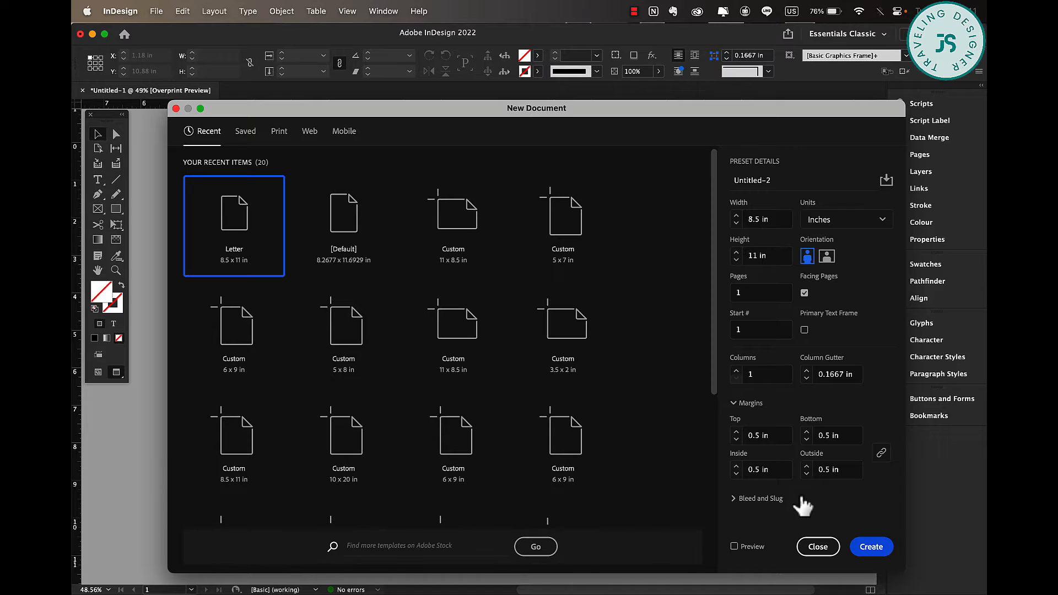
Create a portrait 8.5 x 11 in Letter document with 0.5 in margins and turn on Overprint Preview.
click(872, 547)
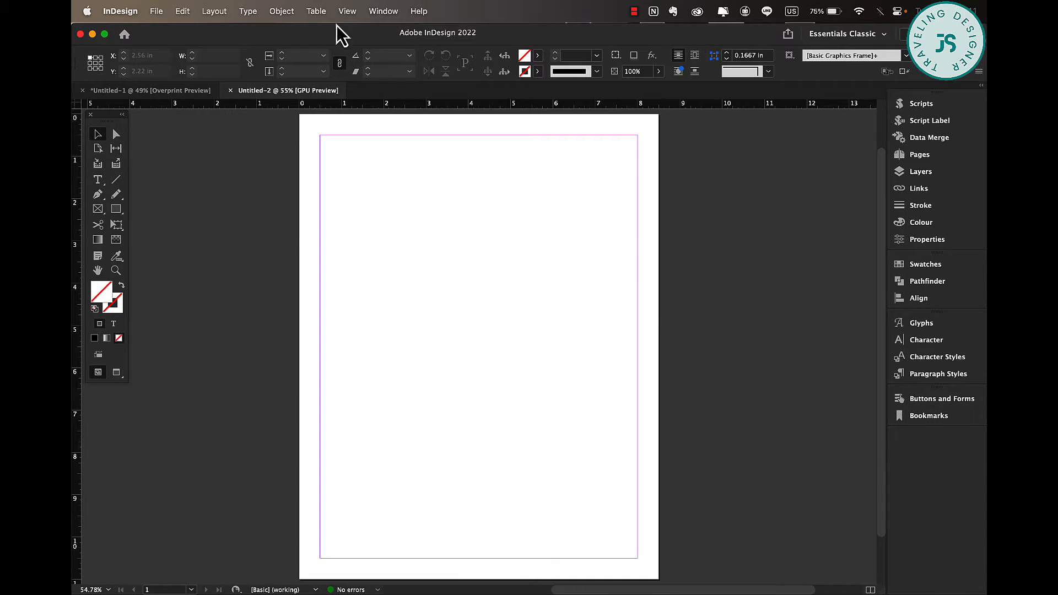
click(352, 13)
click(365, 48)
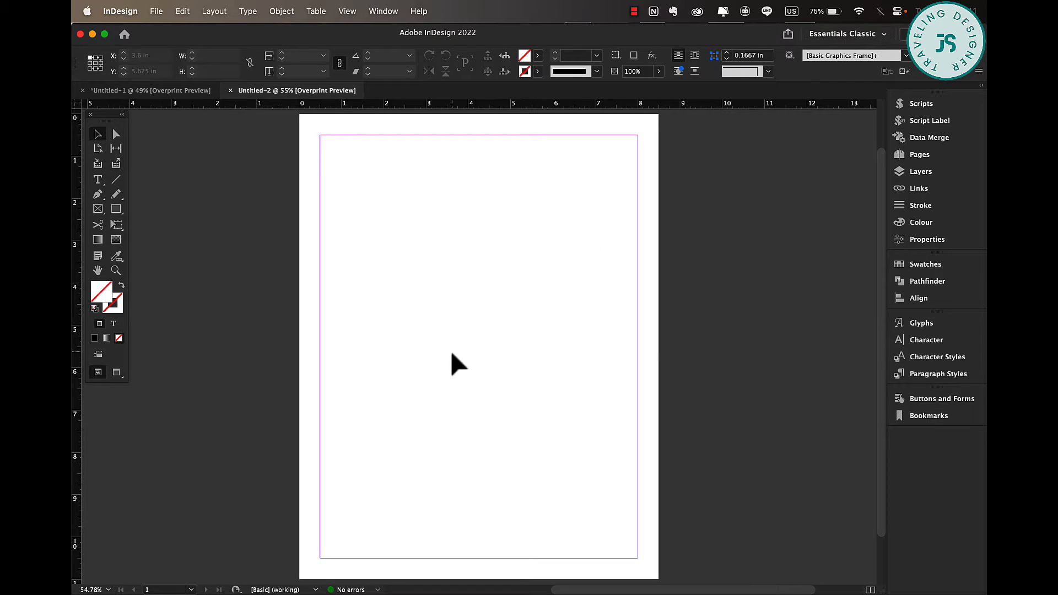
Add a text frame about 4.19 by 0.55 in at the upper-left margin corner containing SAVINGS GOAL TRACKER.
scroll(451, 352, up, 5)
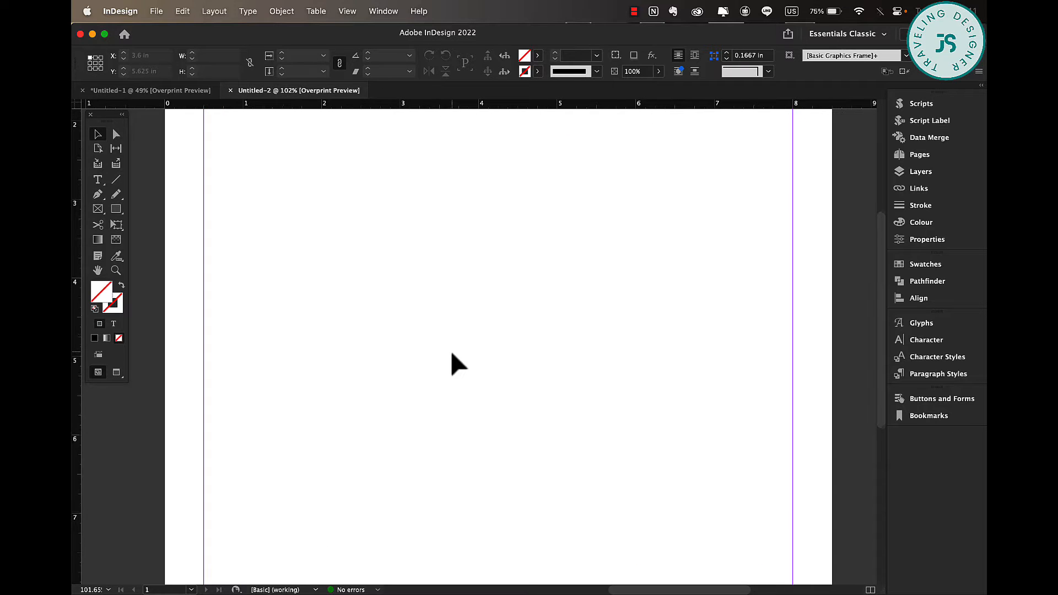
scroll(451, 353, up, 5)
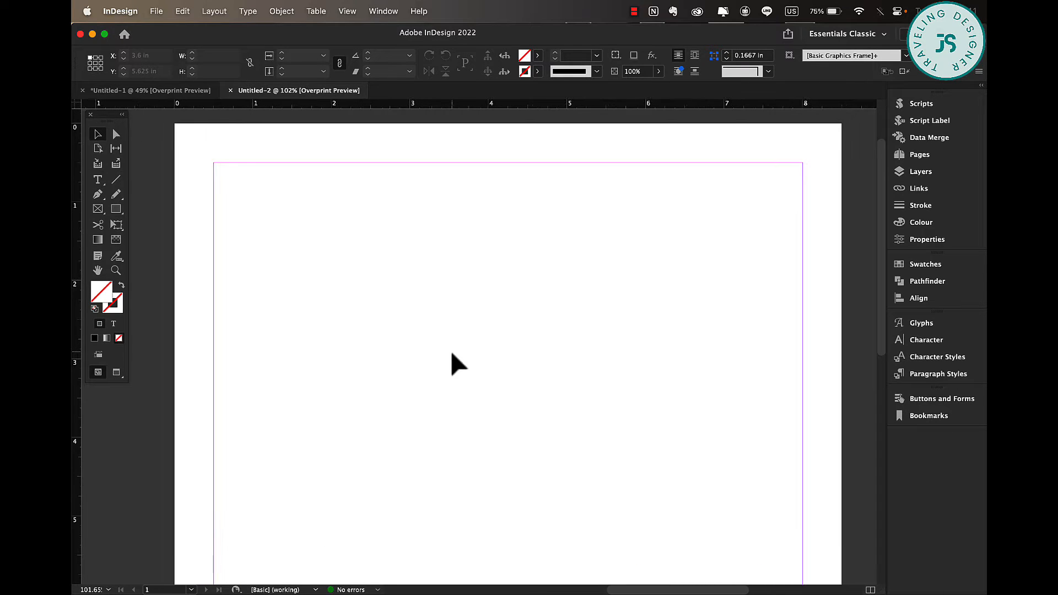
click(97, 181)
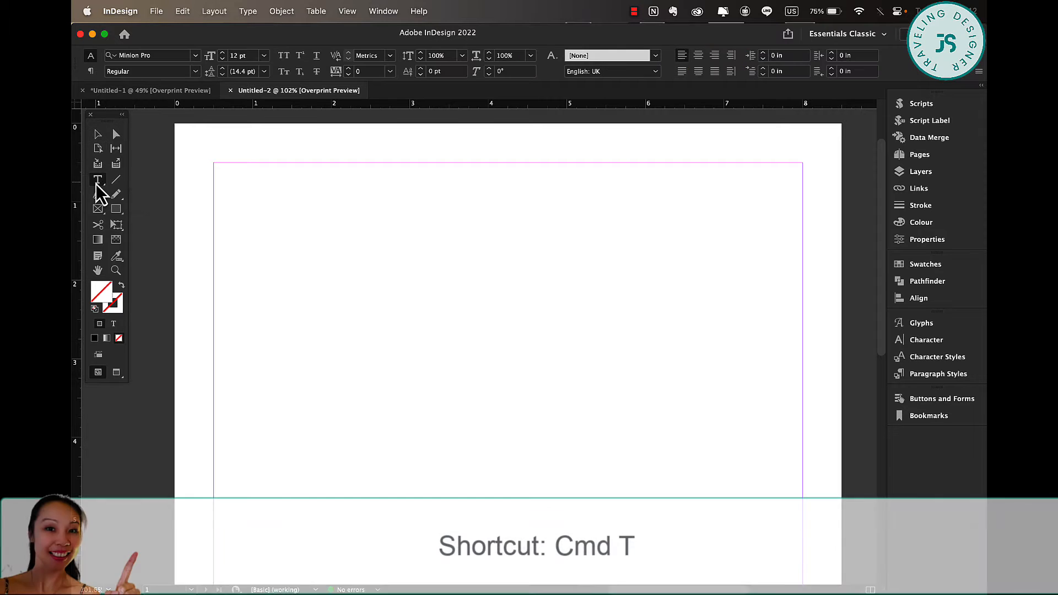
drag(213, 164, 542, 204)
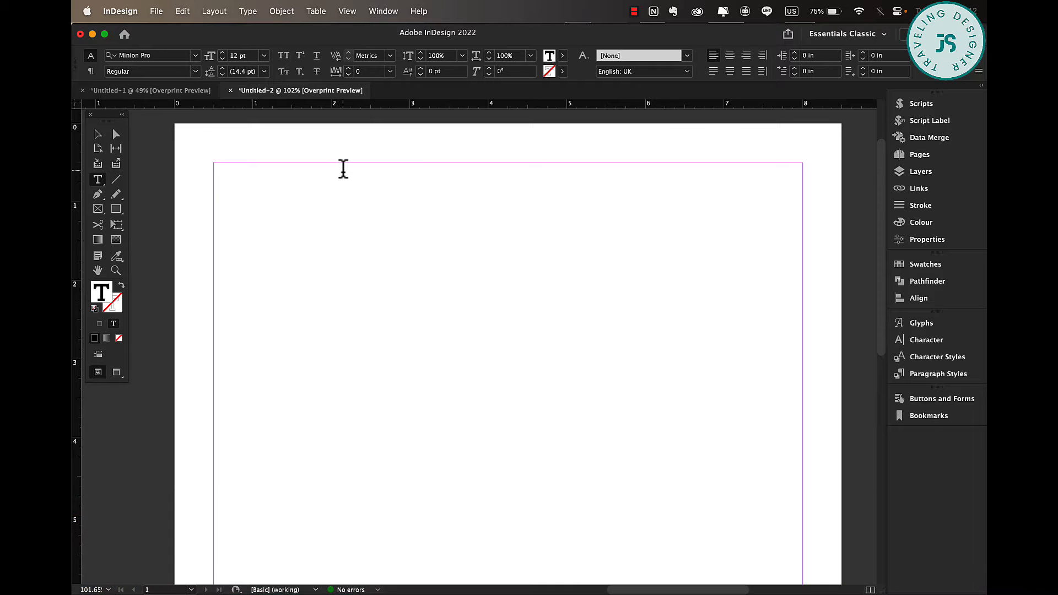
text(SAVINGS GAO)
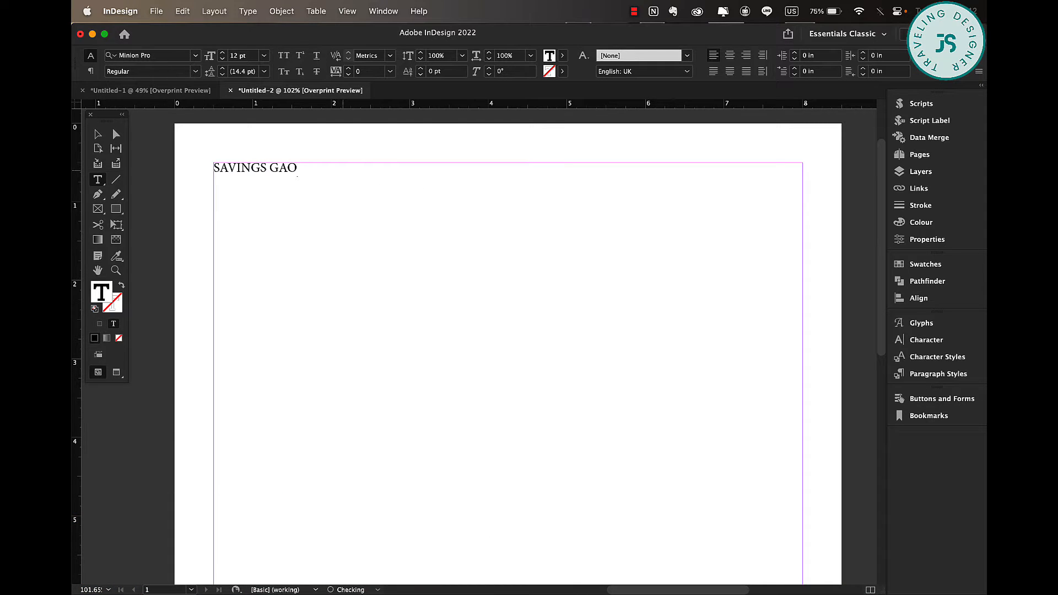
key(BackSpace)
key(BackSpace)
text(OAL TRACKER)
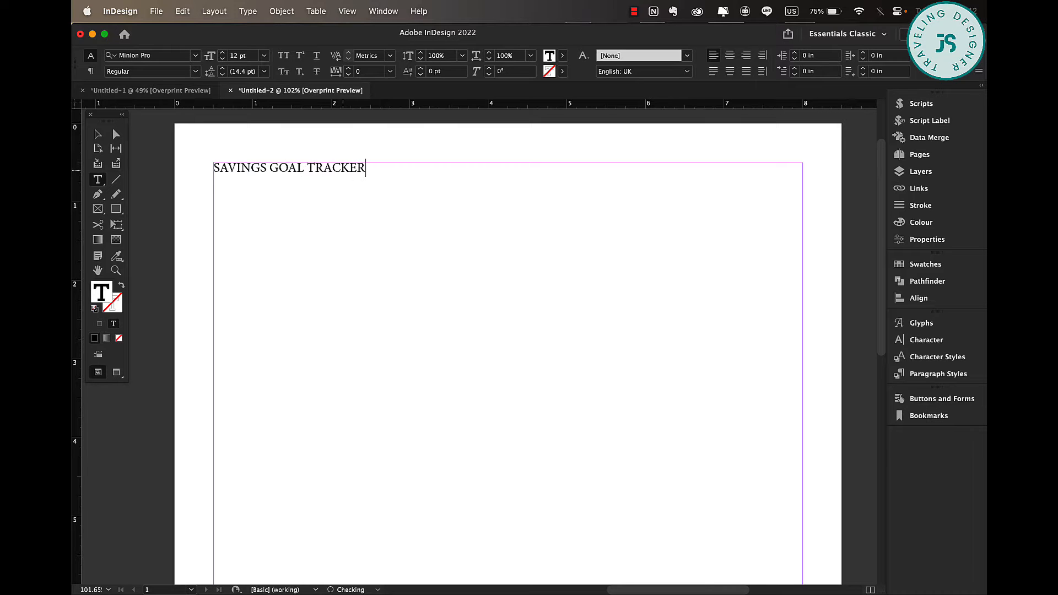
Set the whole title text in the Poppins SemiBold font.
key(super+a)
click(139, 55)
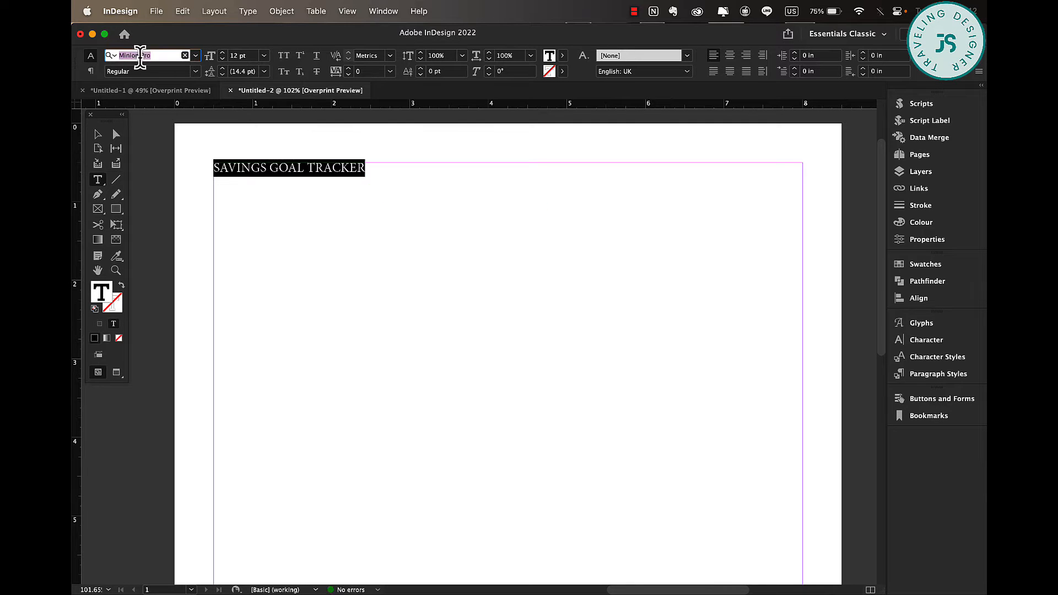
text(POPP)
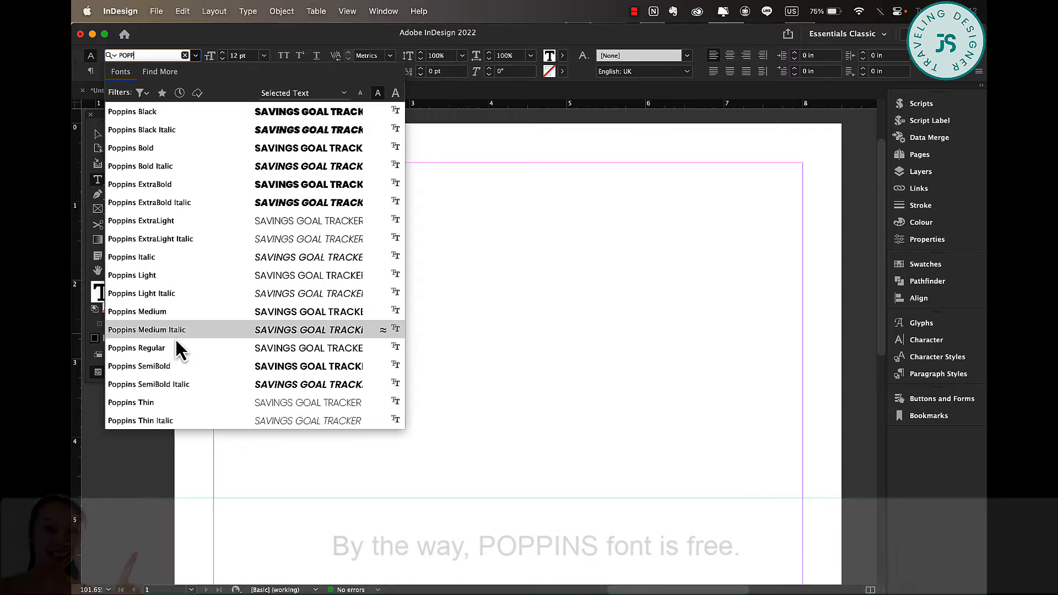
click(186, 366)
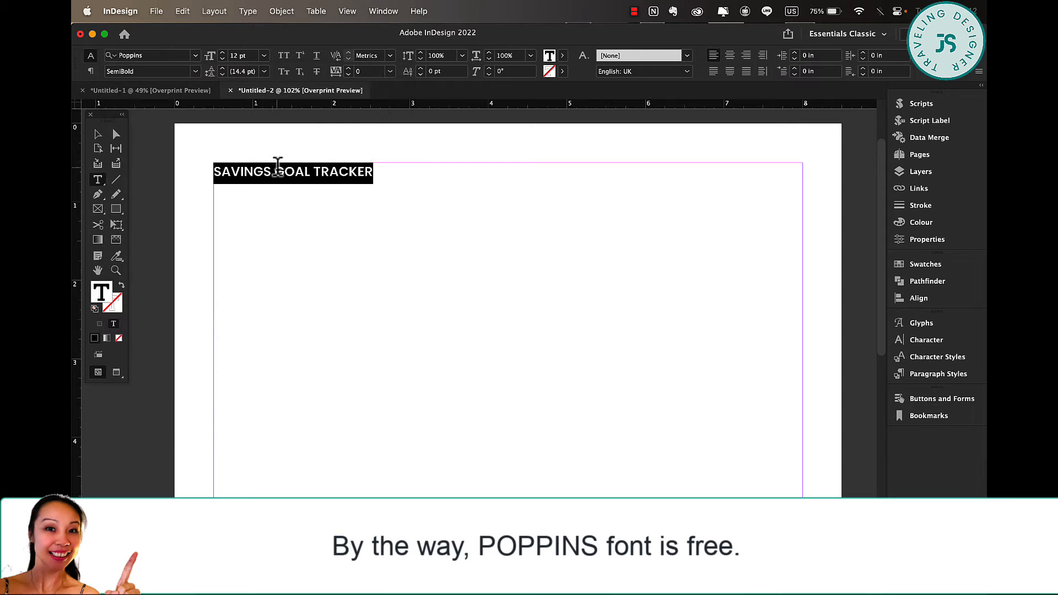
Change the words GOAL TRACKER in the title to the Light style at 15 pt.
drag(275, 172, 375, 167)
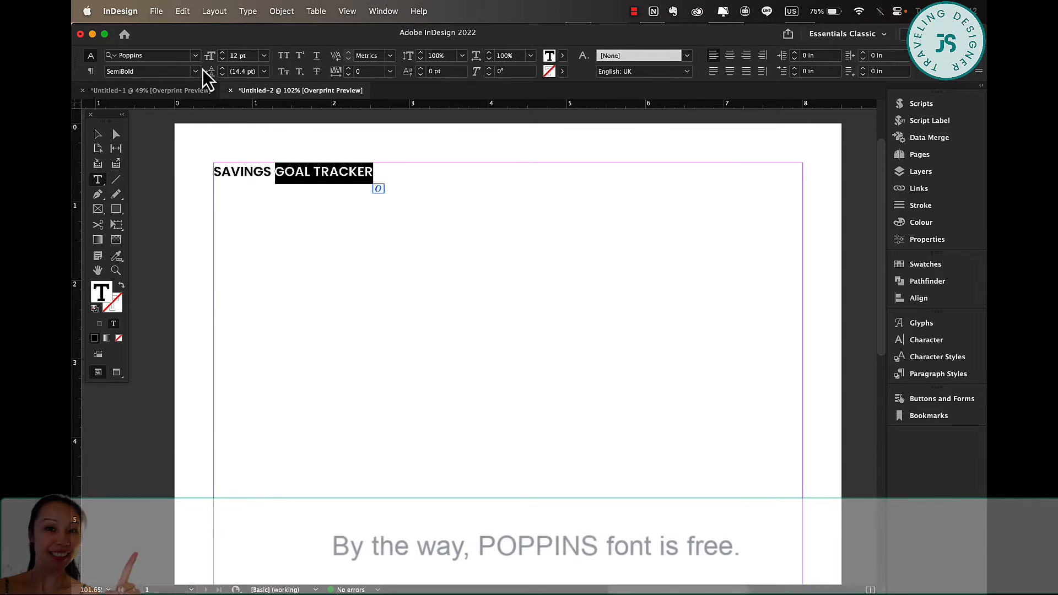
click(194, 71)
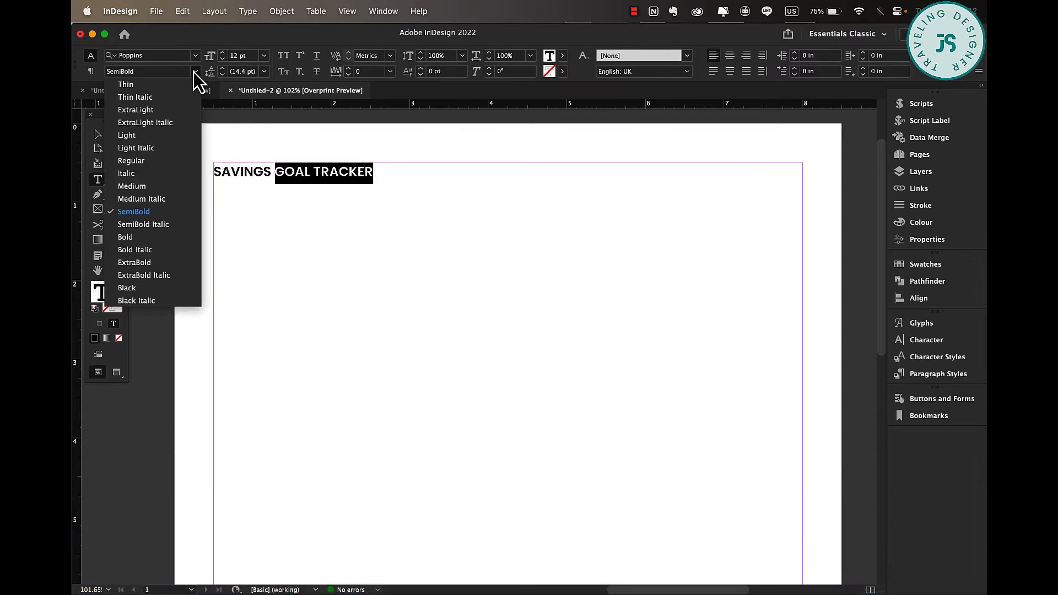
click(144, 136)
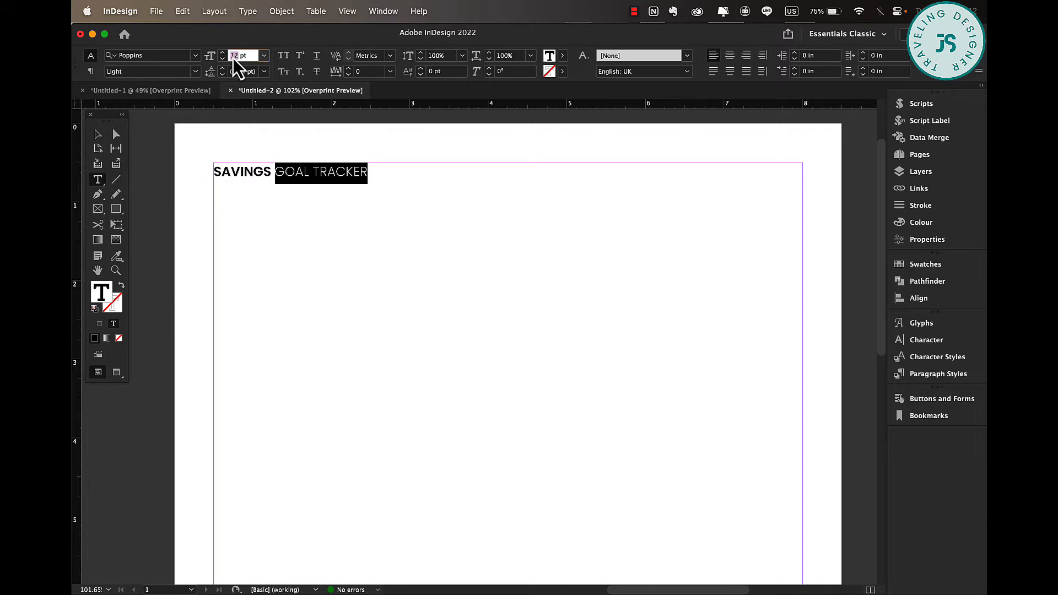
text(15)
Fit the title's text frame to its content and move it down to Y 0.55 in.
click(98, 134)
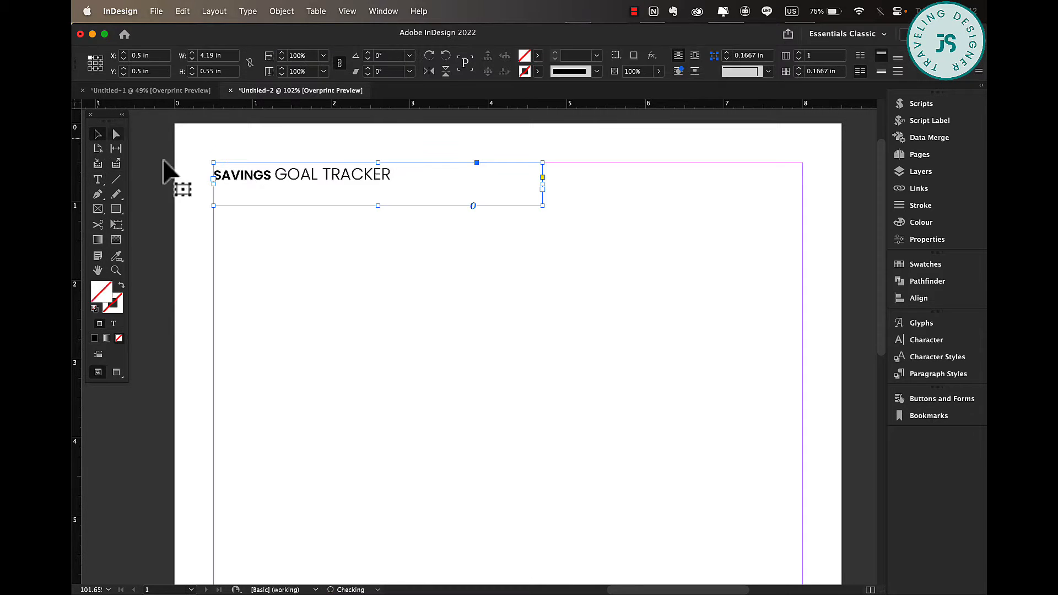
double_click(542, 205)
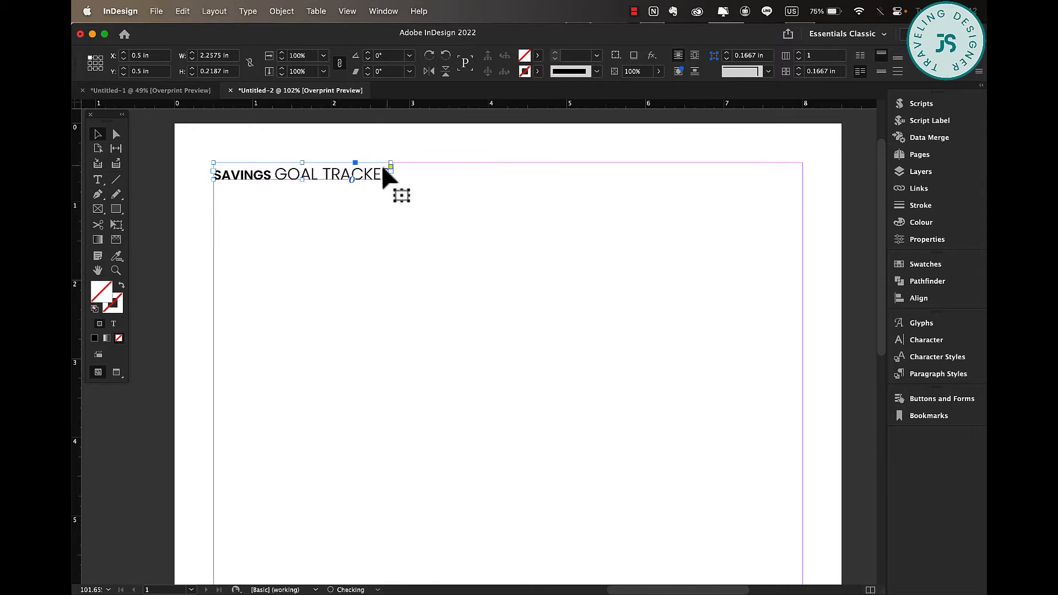
drag(384, 172, 384, 176)
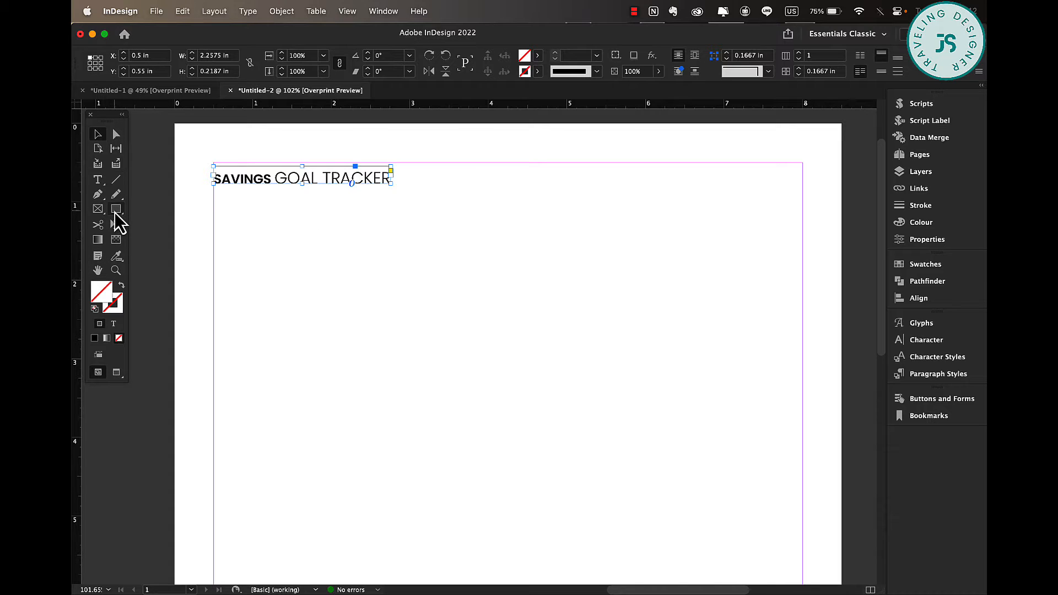
Draw a circle about 0.22 in across with a 0.5 pt outline, level with the title at X 5.32 in, Y 0.55 in.
drag(118, 213, 186, 235)
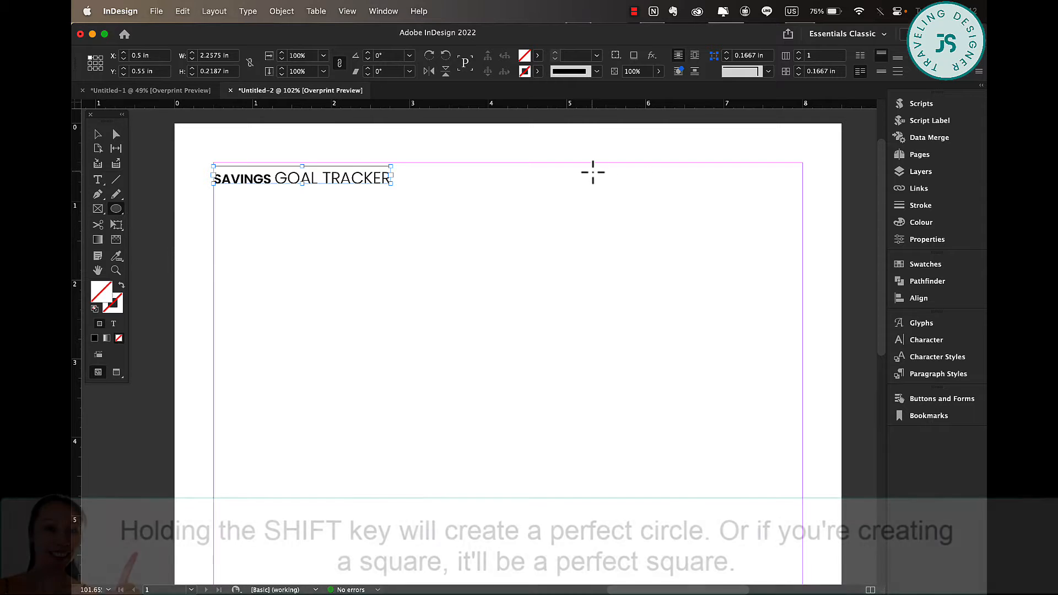
drag(590, 166, 610, 183)
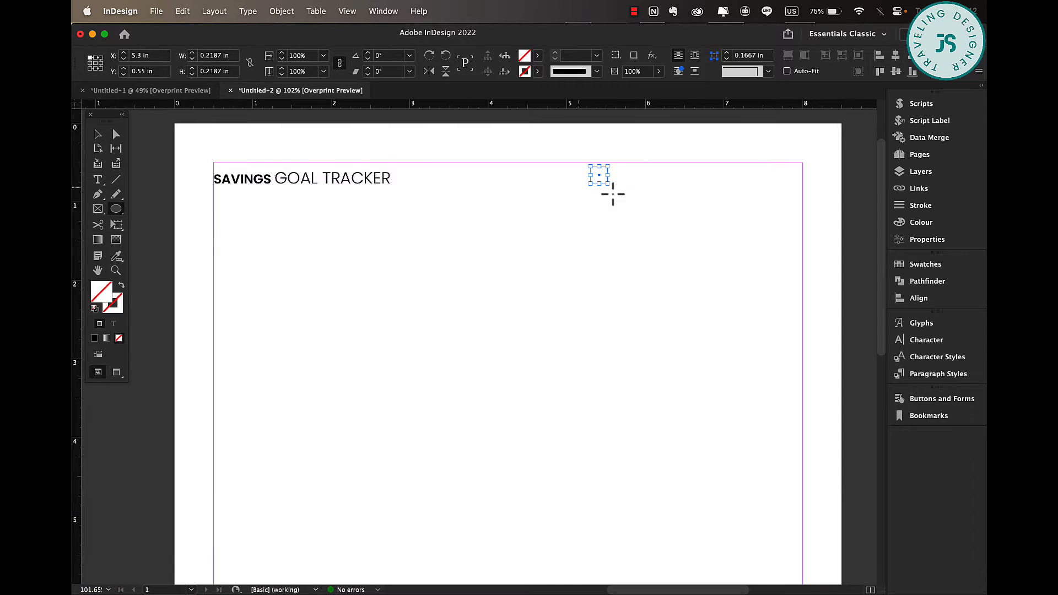
click(597, 57)
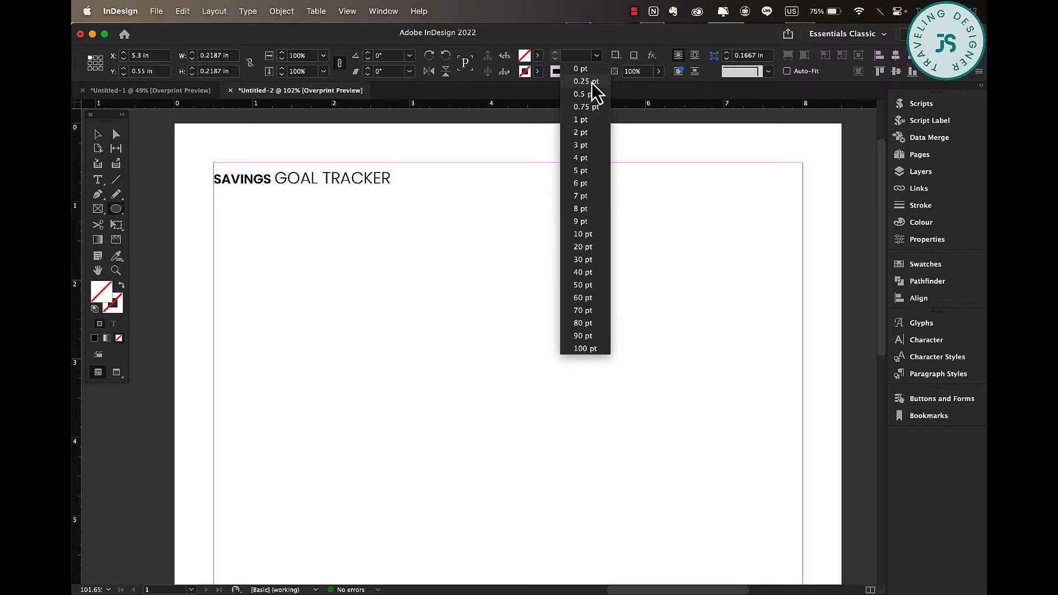
click(595, 97)
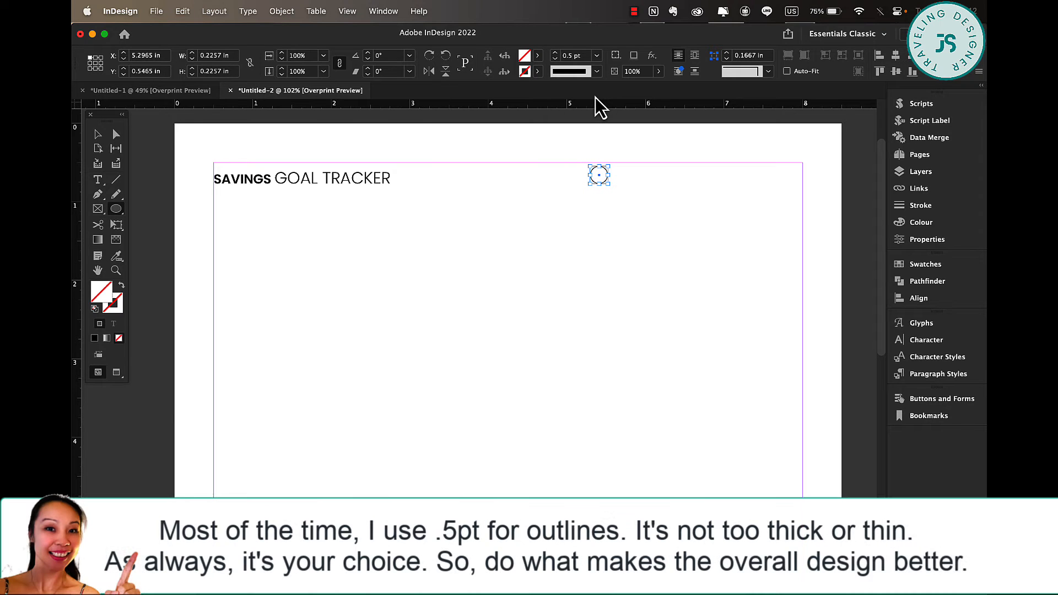
click(98, 135)
drag(605, 182, 607, 181)
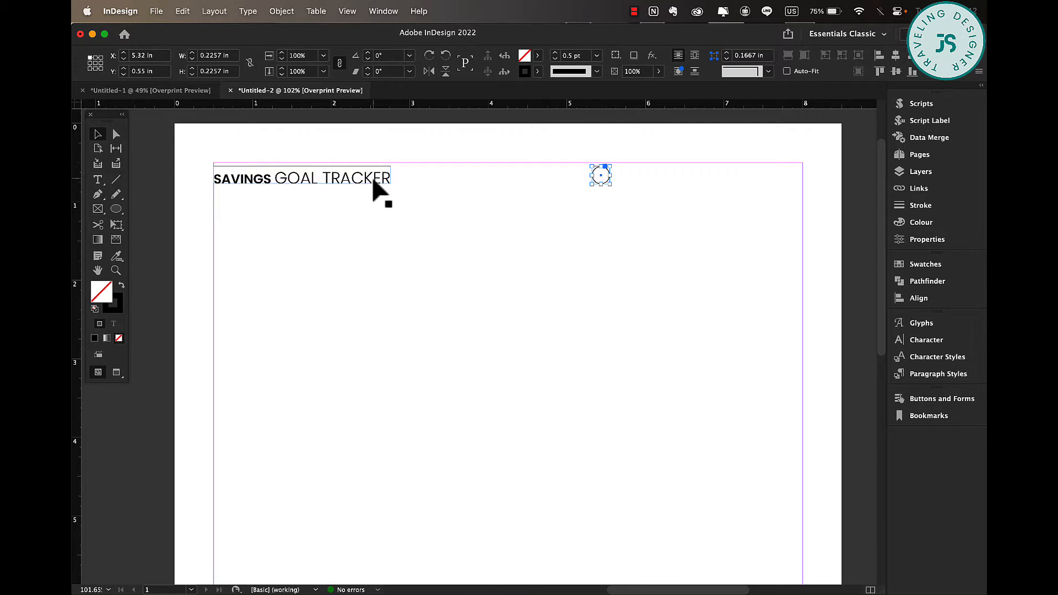
Duplicate the title below the circle, replace the copy's text with an equals sign and fit its frame to the content.
drag(373, 177, 728, 223)
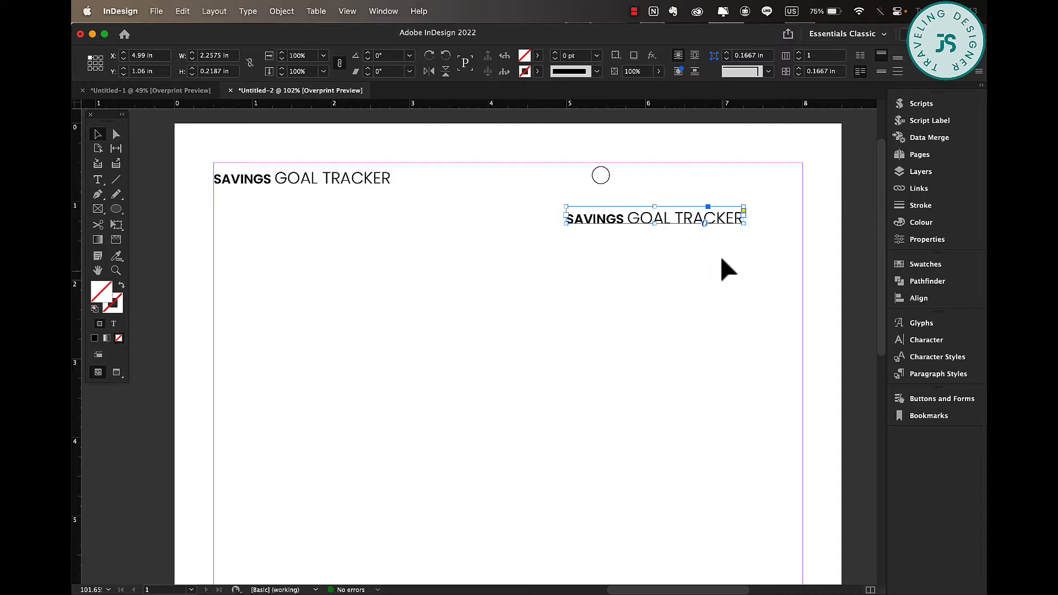
triple_click(695, 215)
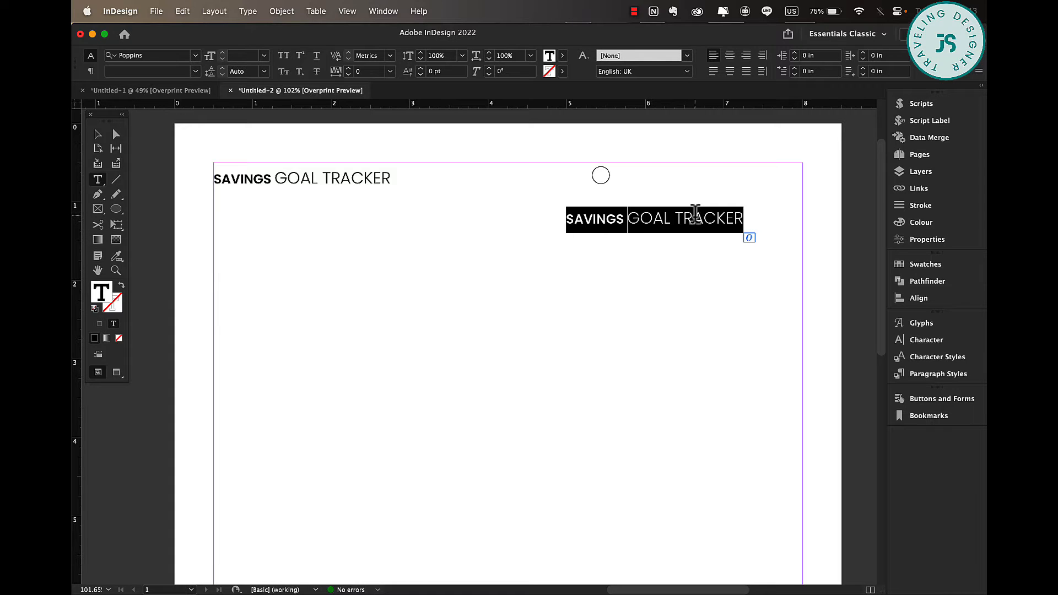
key(BackSpace)
key(Escape)
double_click(745, 228)
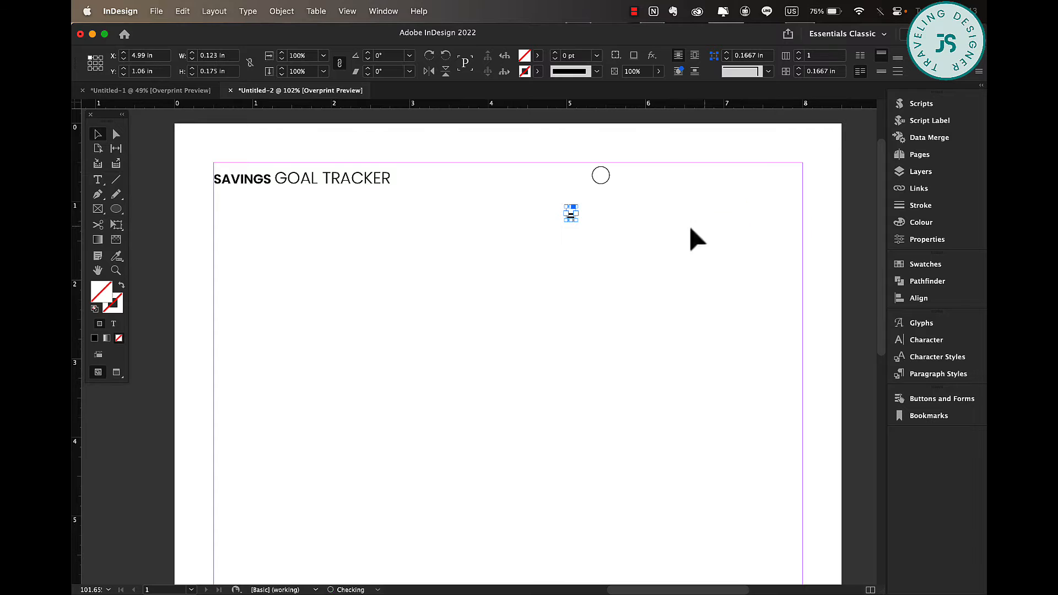
Set the equals sign to the Regular style and place it just to the right of the circle.
double_click(571, 215)
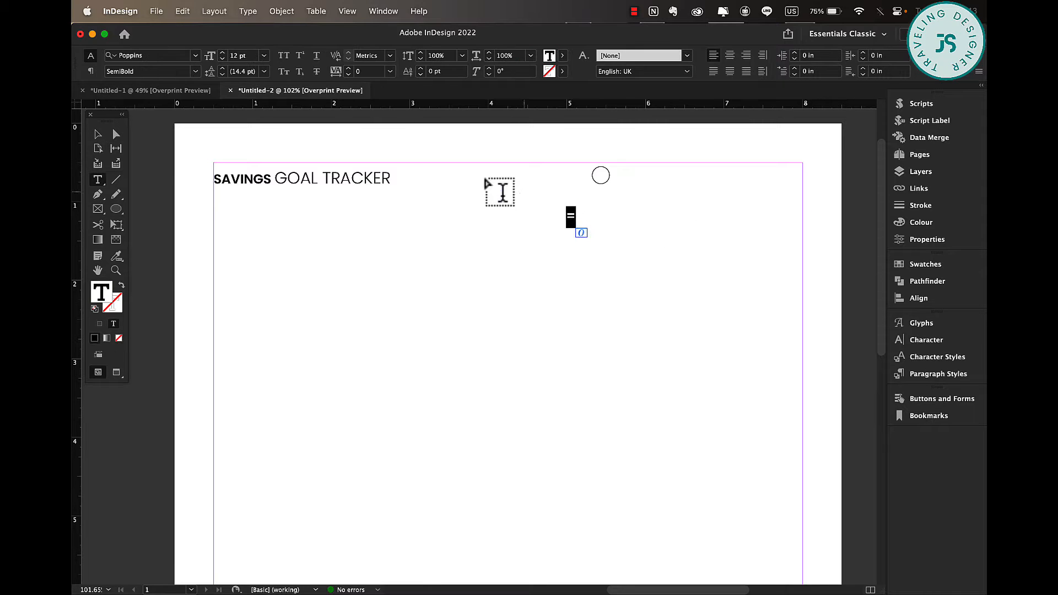
click(194, 72)
click(153, 160)
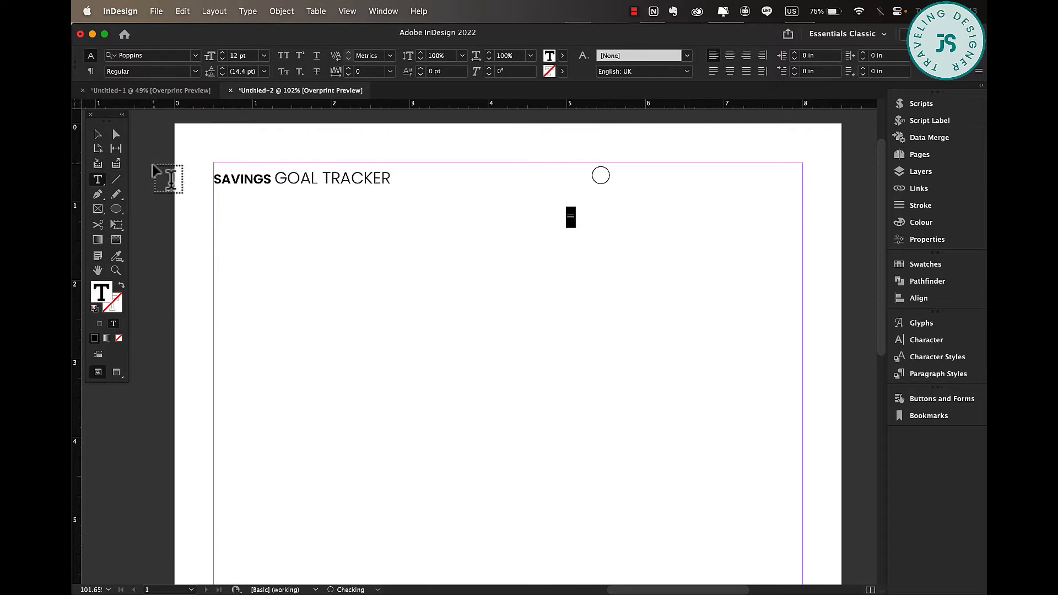
click(97, 134)
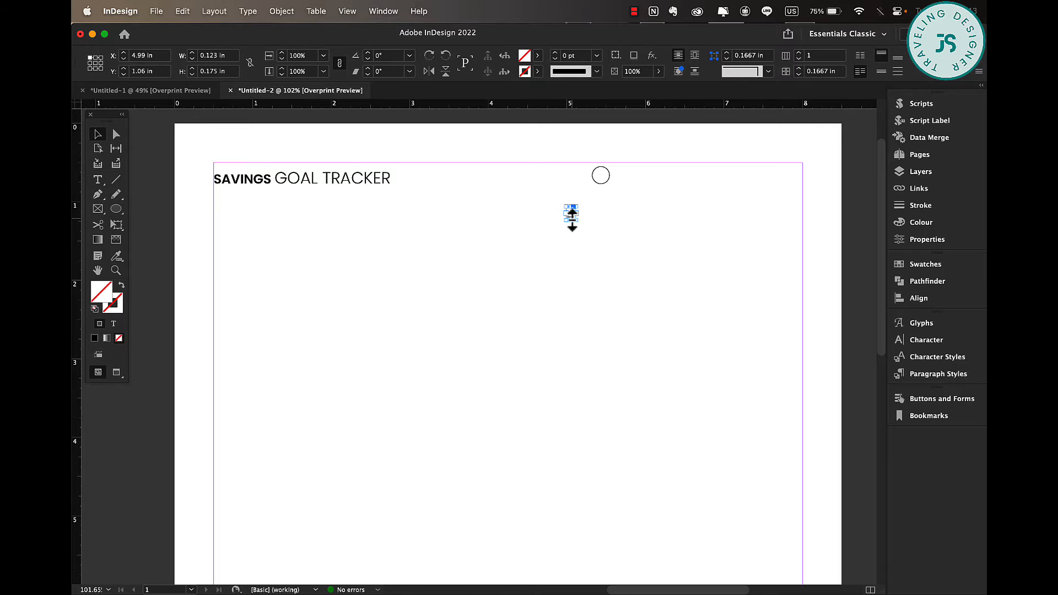
drag(578, 215, 621, 176)
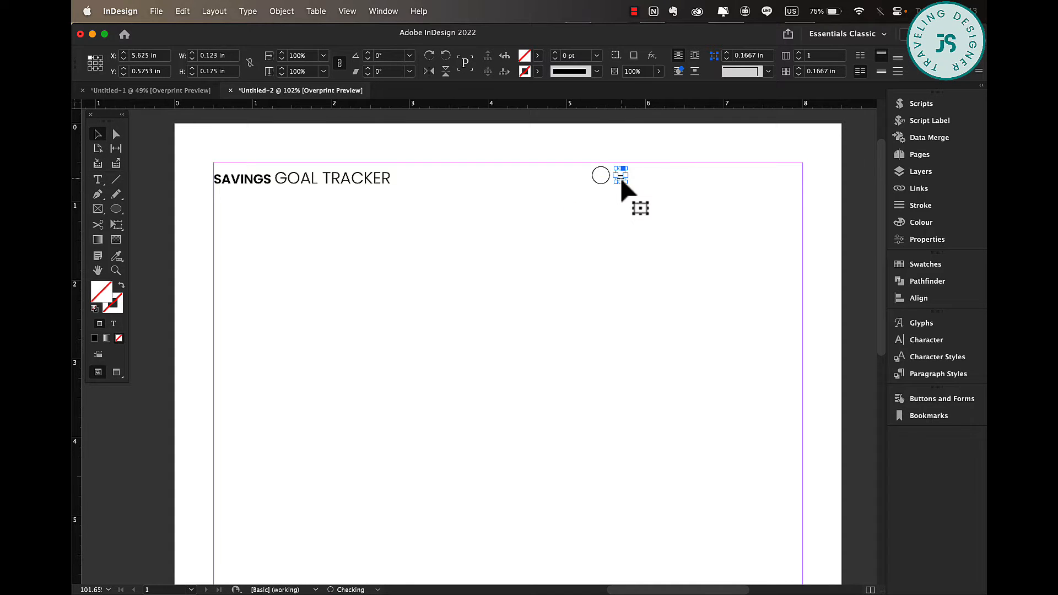
Draw a rectangle about 2.14 by 0.27 in from beside the equals sign to the right margin, with a 0.5 pt outline.
click(118, 210)
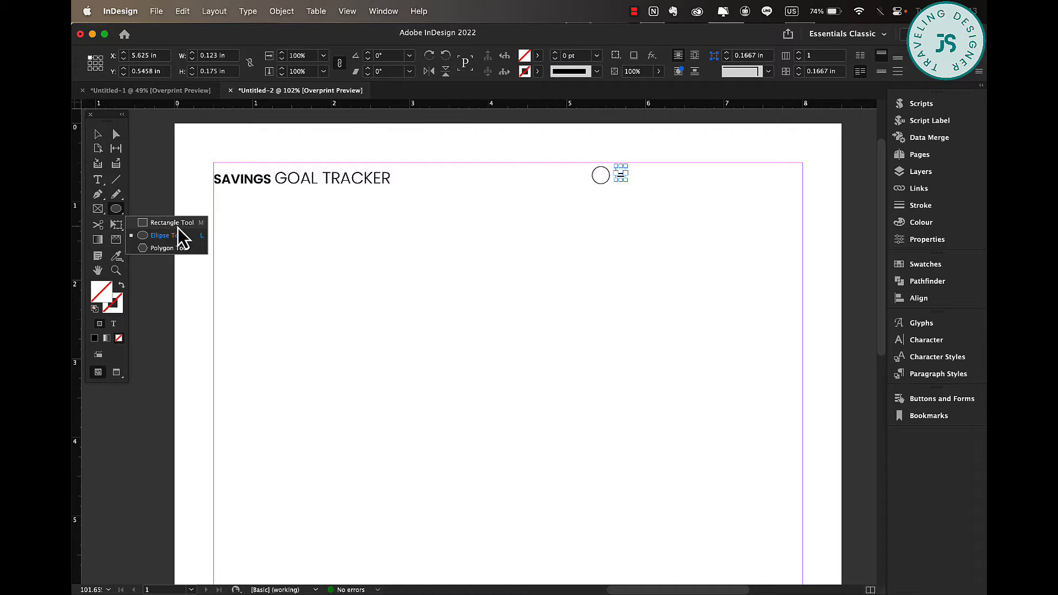
click(172, 223)
drag(635, 166, 802, 185)
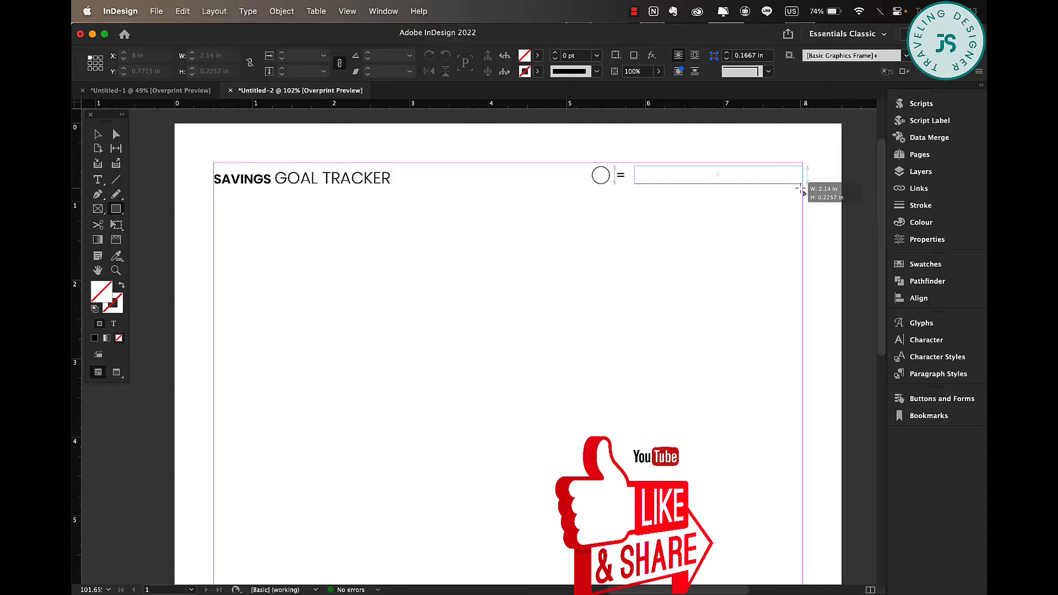
key(v)
click(596, 55)
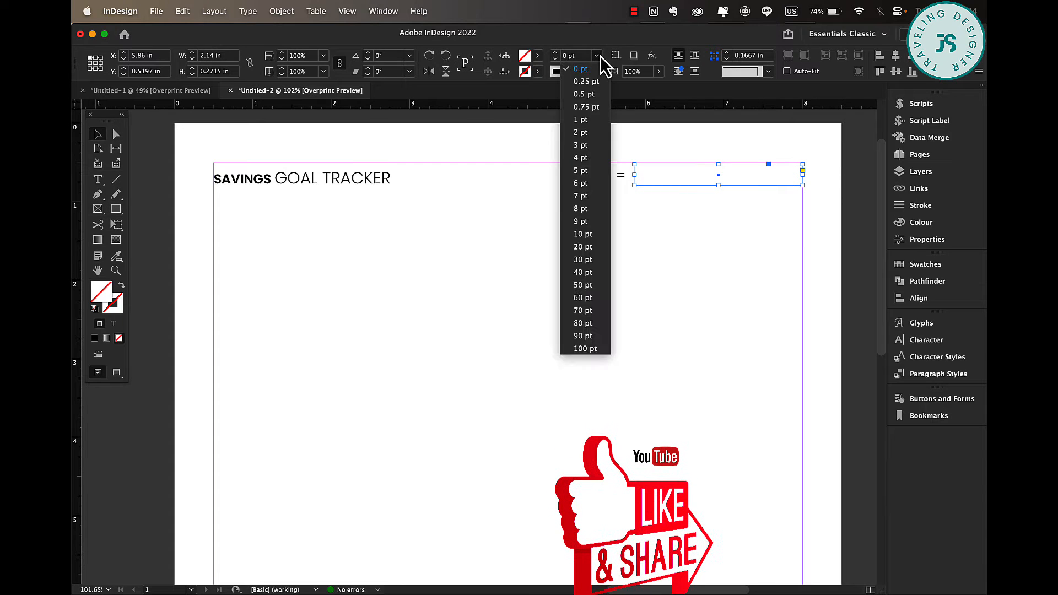
click(595, 89)
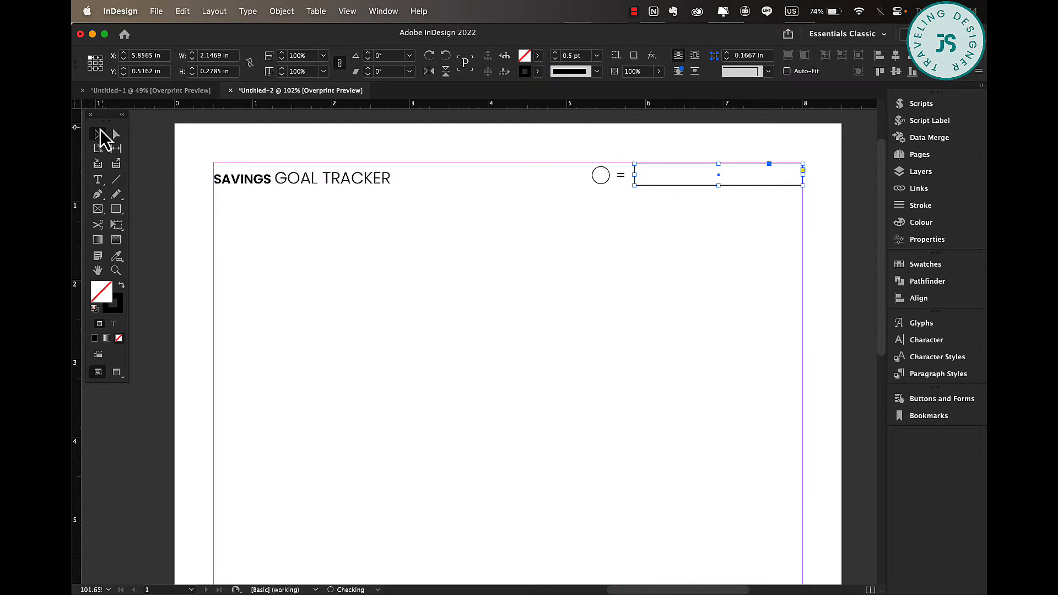
scroll(736, 253, up, 3)
scroll(735, 246, up, 5)
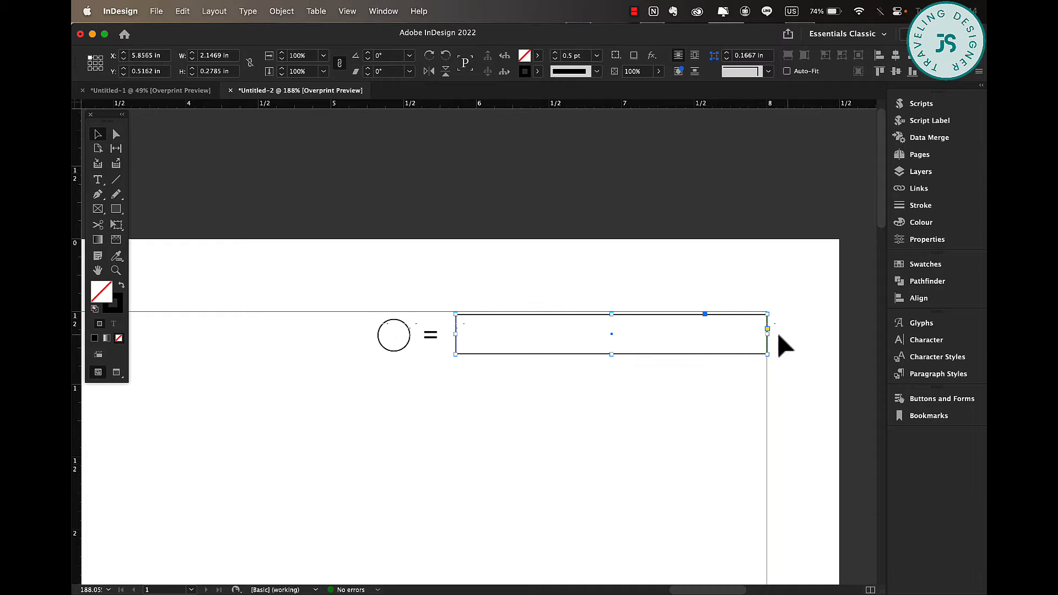
Round all four corners of the header rectangle to a radius of about 0.03 in.
scroll(770, 328, up, 5)
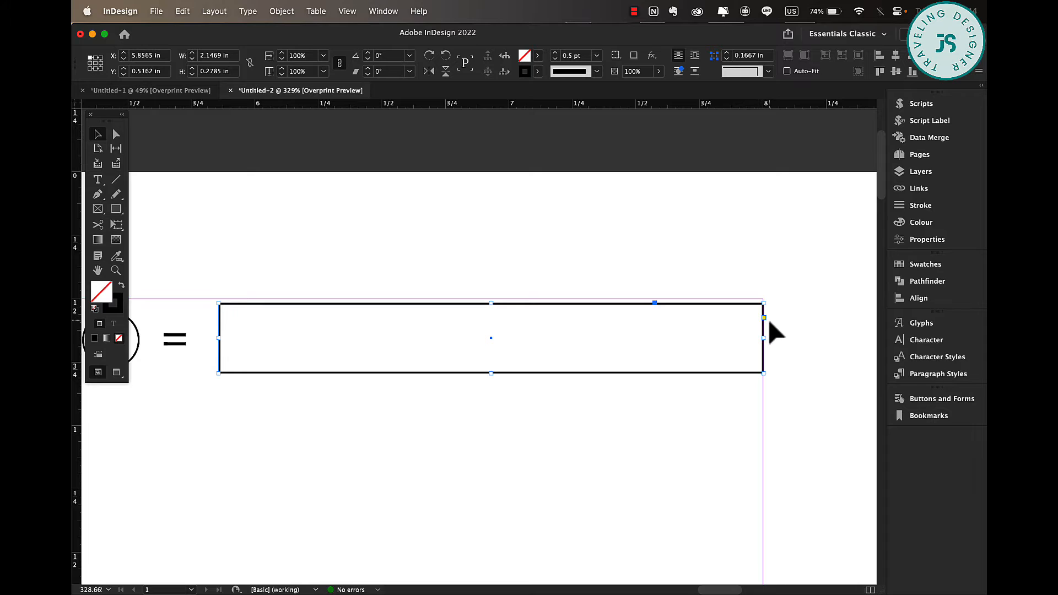
click(763, 318)
drag(764, 305, 755, 305)
drag(756, 309, 730, 312)
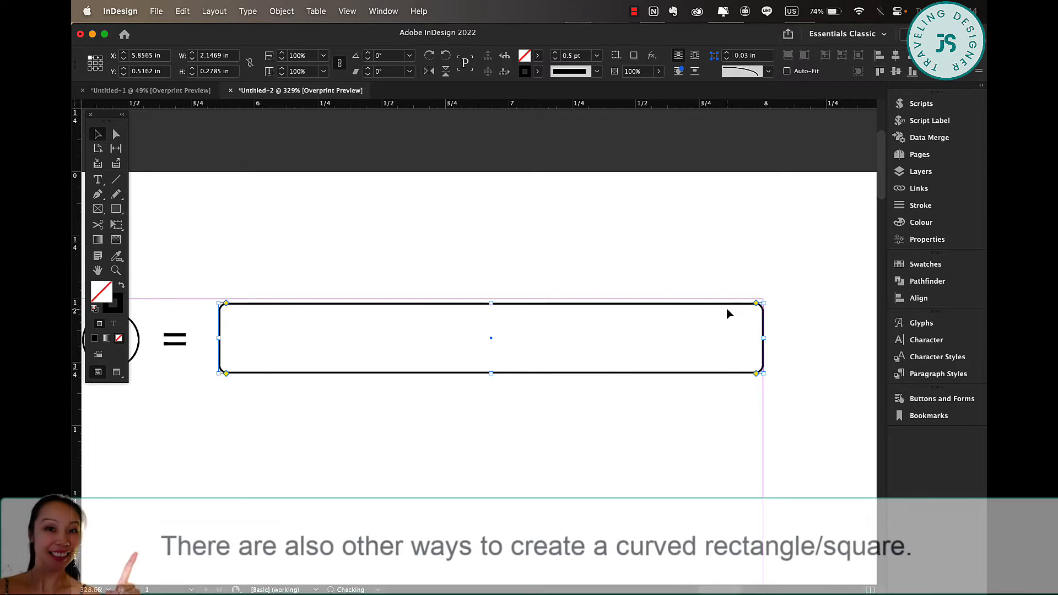
Duplicate the title just below the rounded rectangle and replace the copy's text with "(Goal divided by 100)".
scroll(811, 343, down, 5)
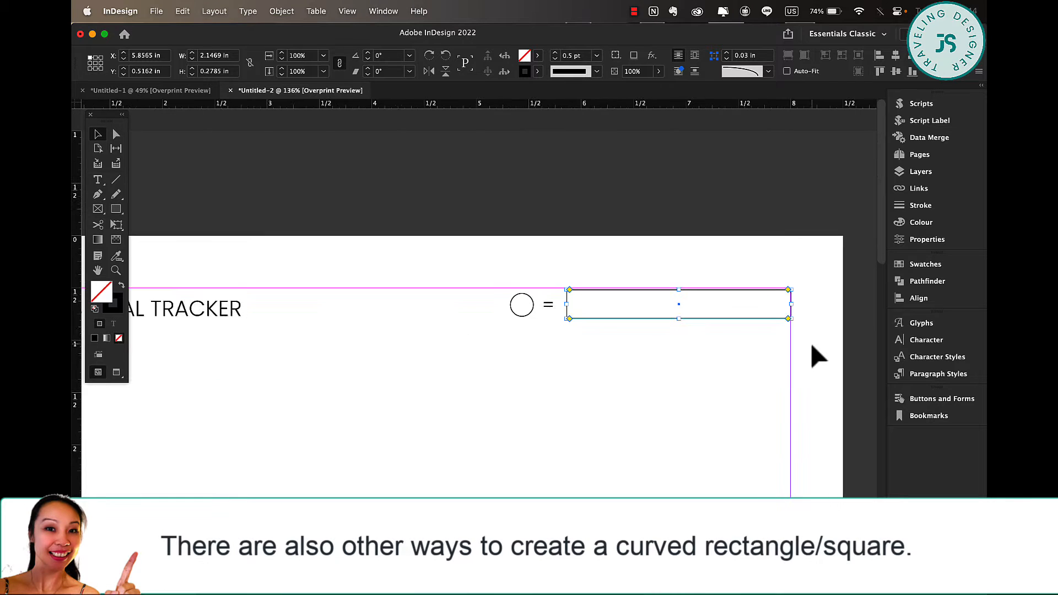
scroll(563, 332, down, 2)
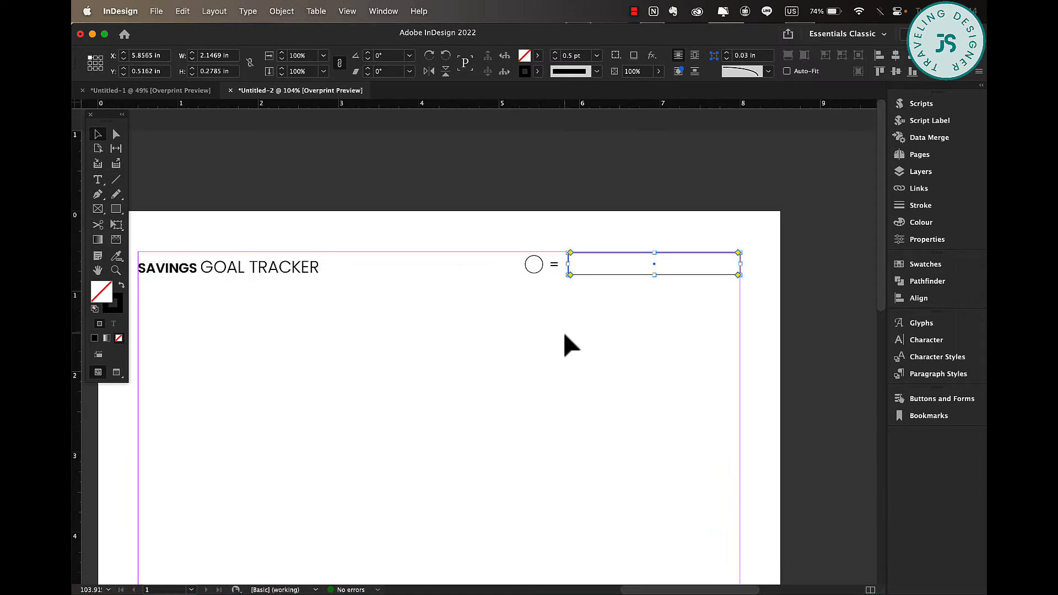
drag(213, 261, 617, 282)
triple_click(616, 276)
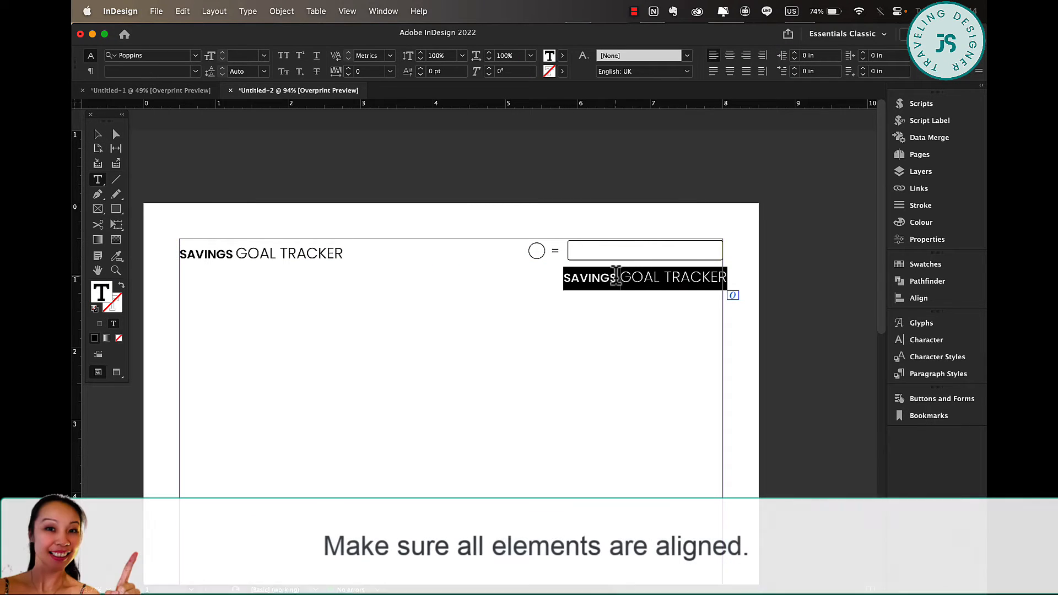
text(()
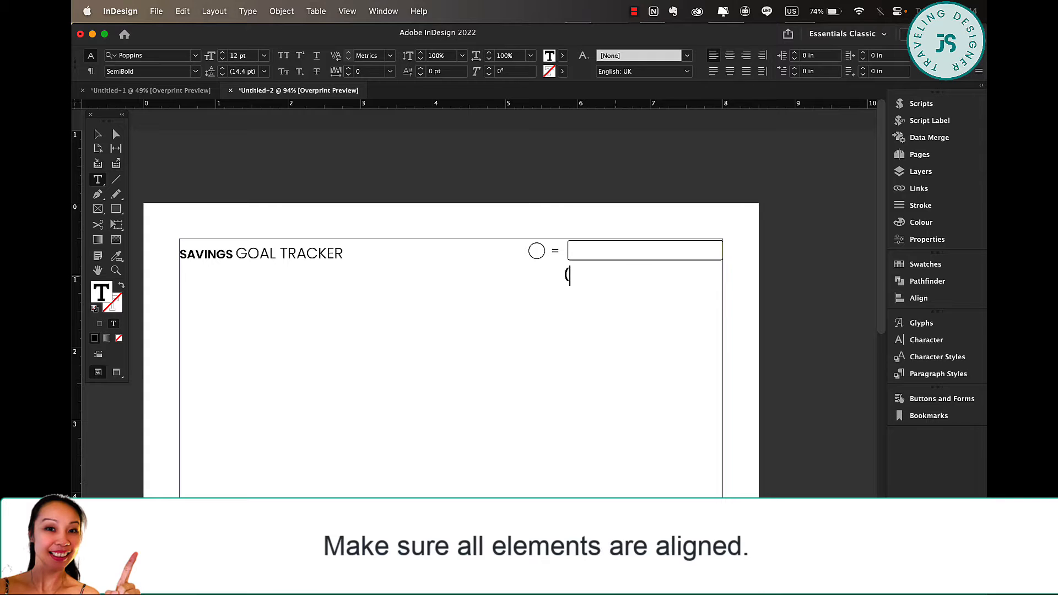
text(Goal divided by 100)
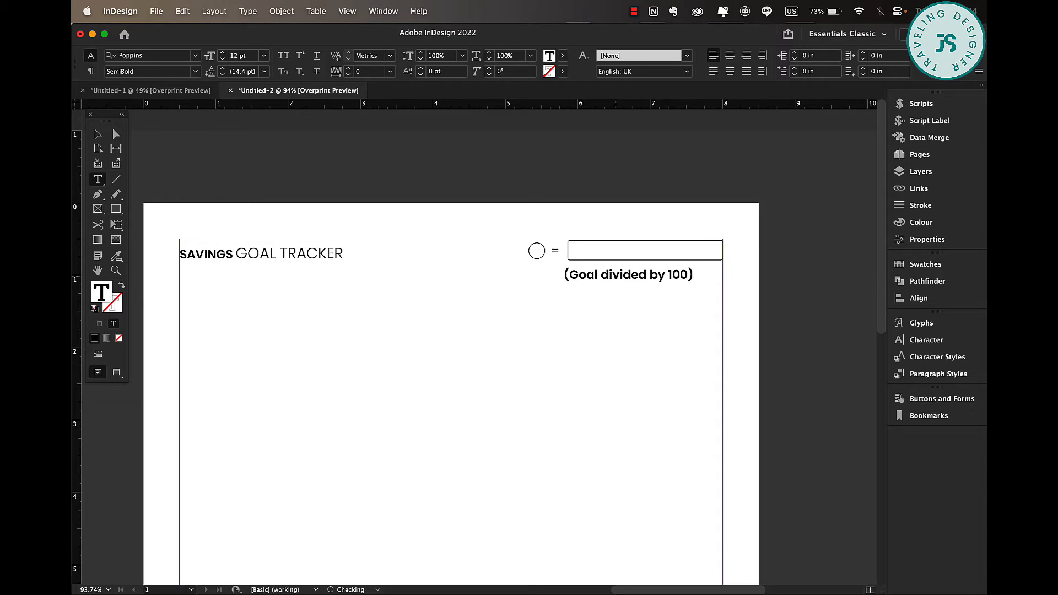
Set the "(Goal divided by 100)" note to the Italic style at 10 pt.
key(super+a)
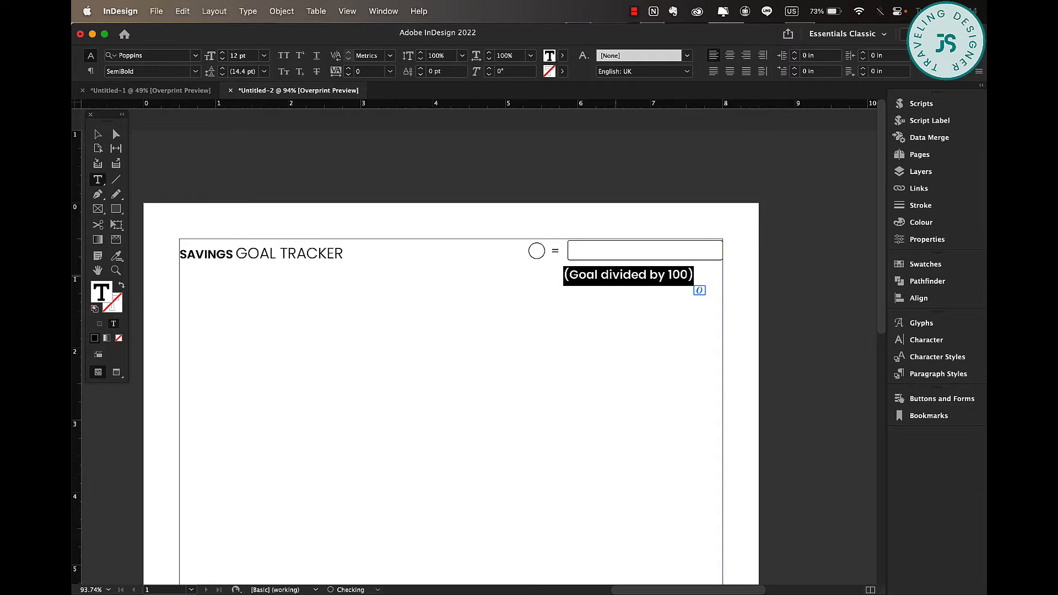
click(195, 71)
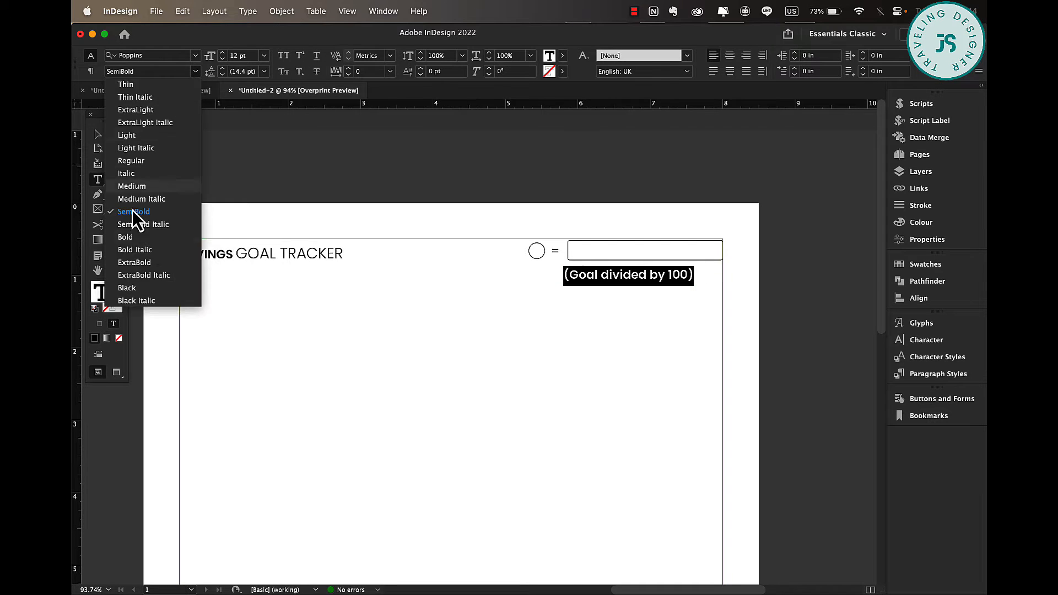
click(150, 174)
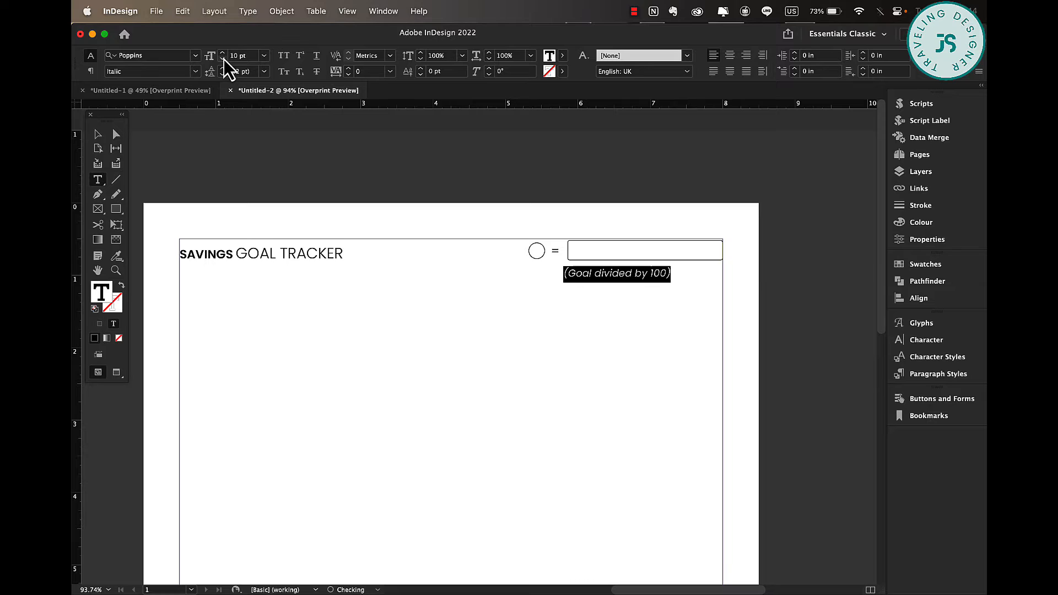
Fit the note's frame to its text and center it directly below the rounded rectangle.
click(98, 134)
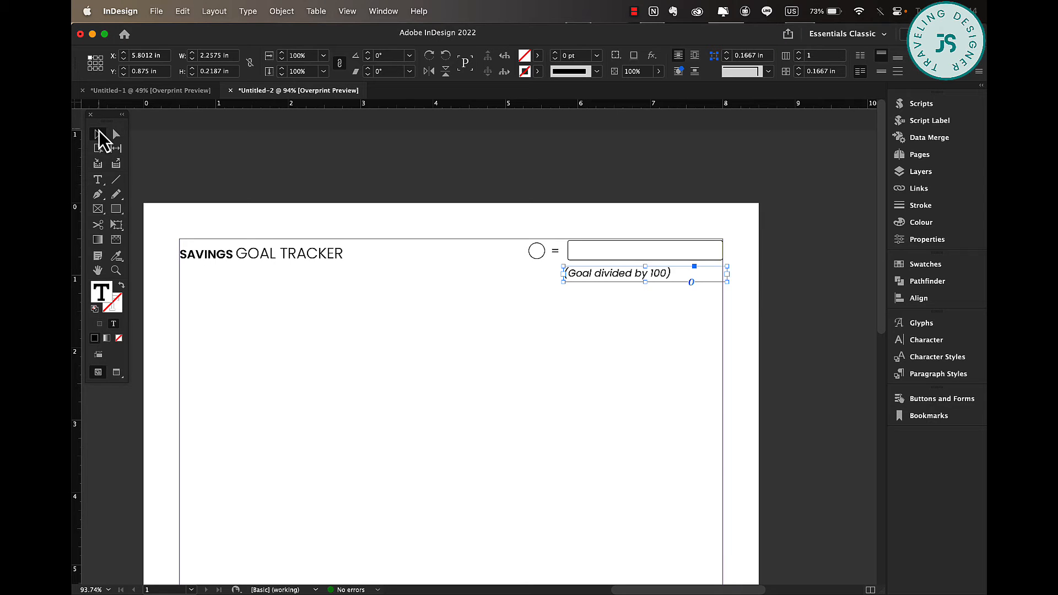
double_click(727, 274)
drag(640, 280, 668, 278)
click(680, 286)
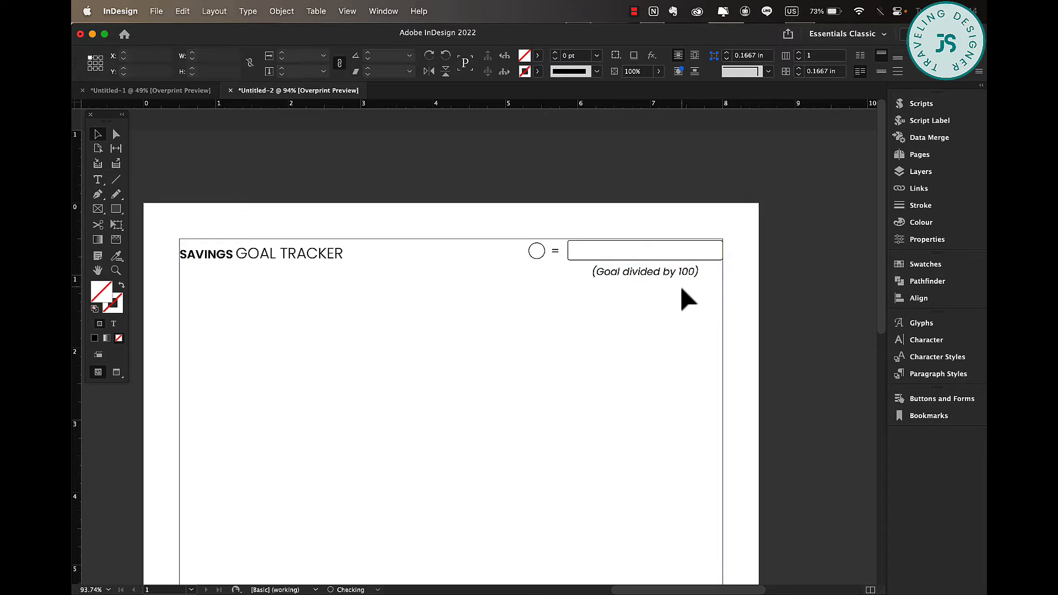
Scale up the title with its text to about 2.87 in wide and place it at X 0.5 in, Y about 0.58 in.
drag(223, 263, 269, 260)
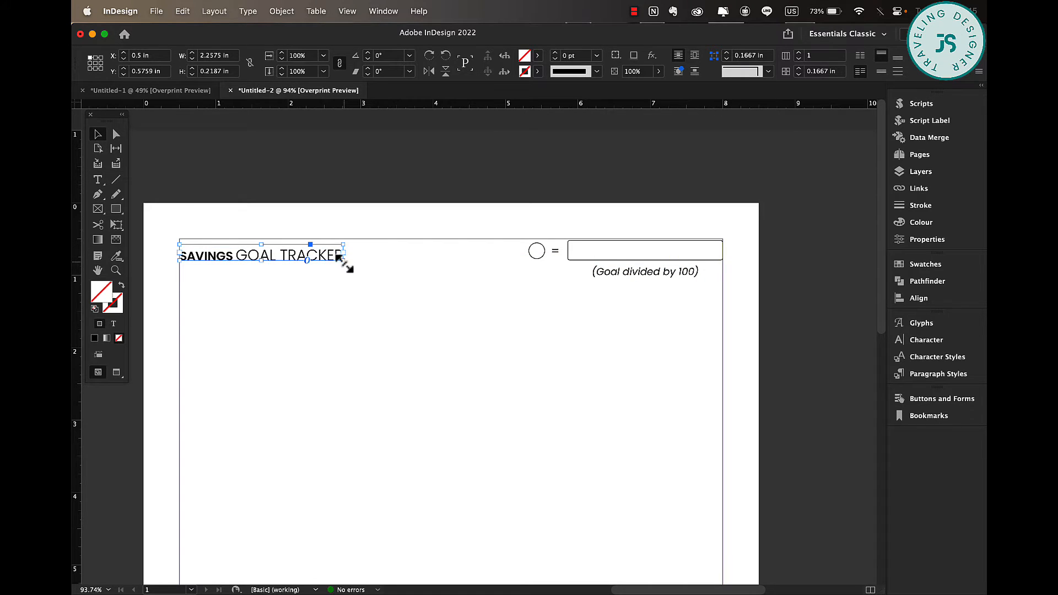
drag(339, 258, 387, 265)
drag(323, 276, 323, 263)
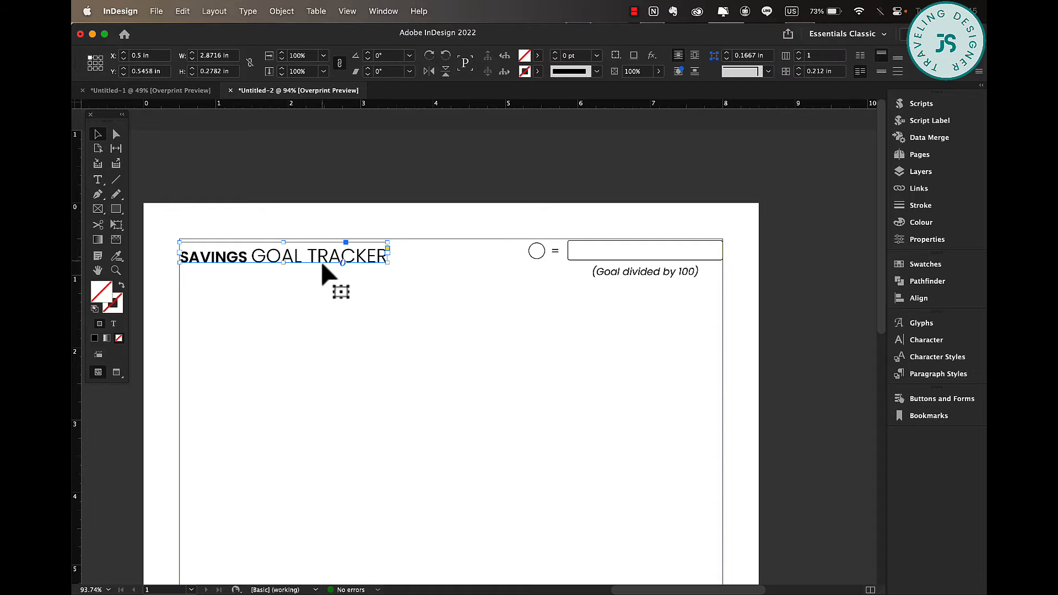
drag(334, 258, 338, 261)
Create a table with 5 body rows and 1 column, about 3.7 by 3.3 in, below the title from the left margin.
drag(334, 266, 344, 113)
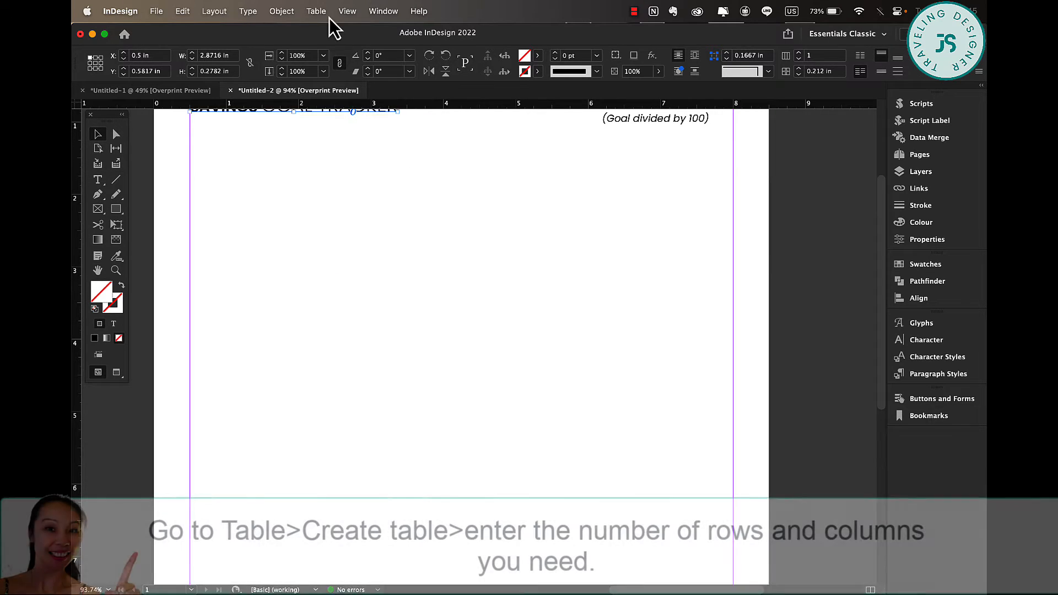
click(318, 12)
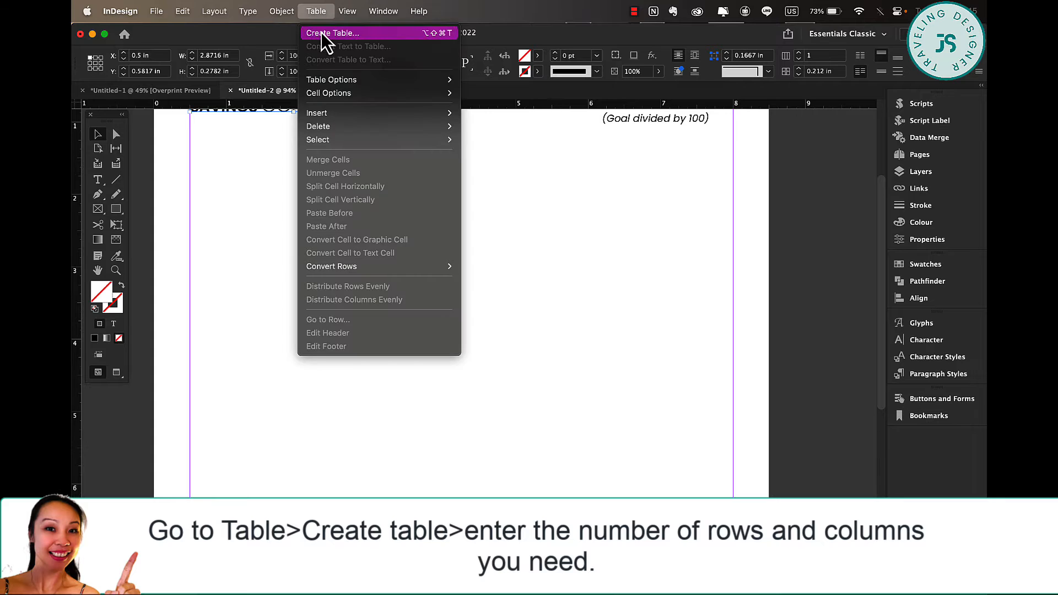
click(321, 35)
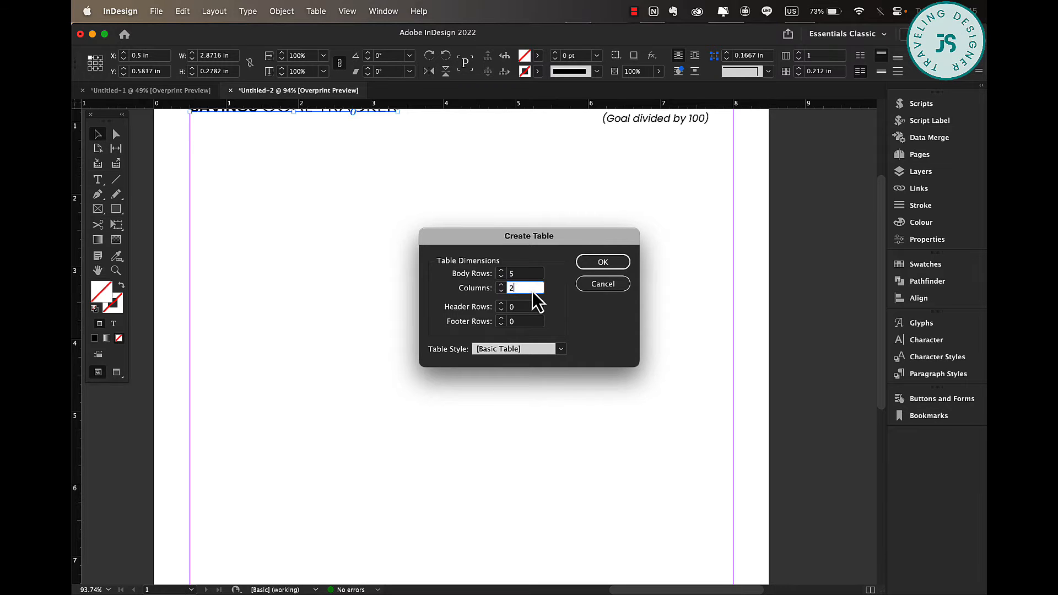
click(606, 266)
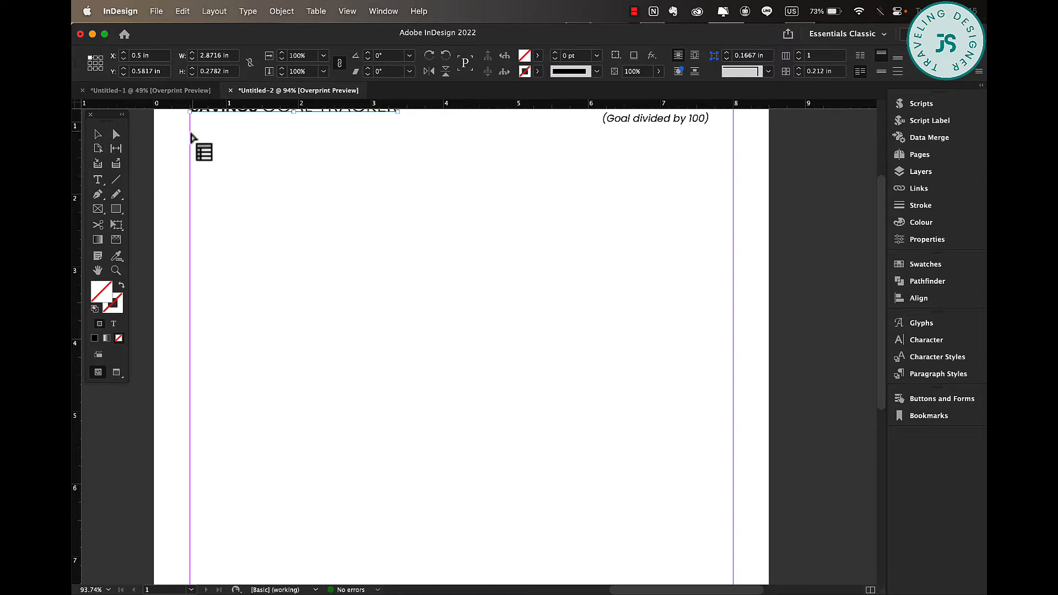
drag(190, 125, 455, 361)
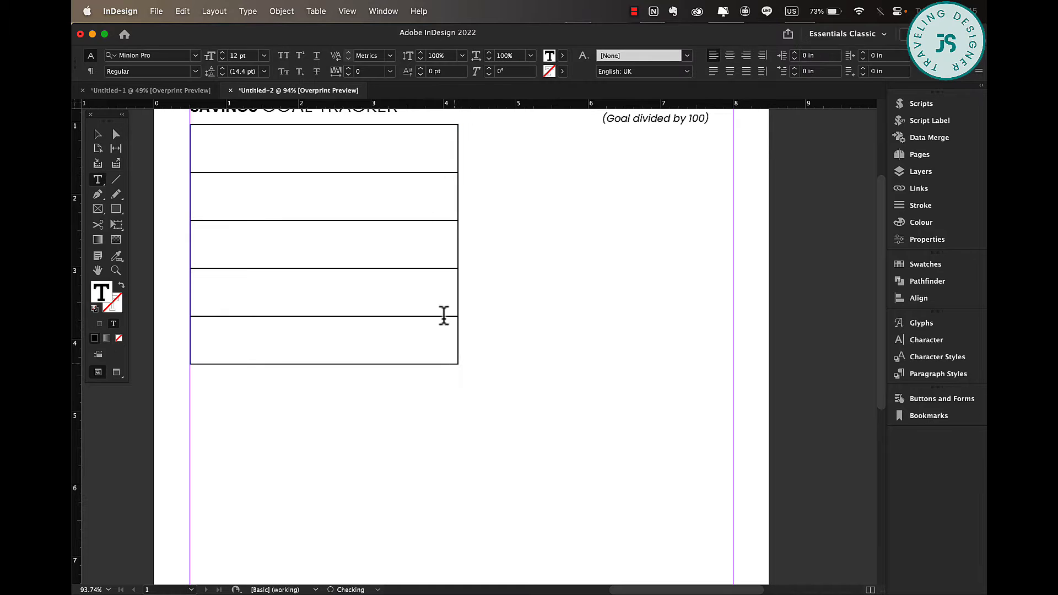
Set the stroke of all the table's cell borders to 0.5 pt.
click(188, 125)
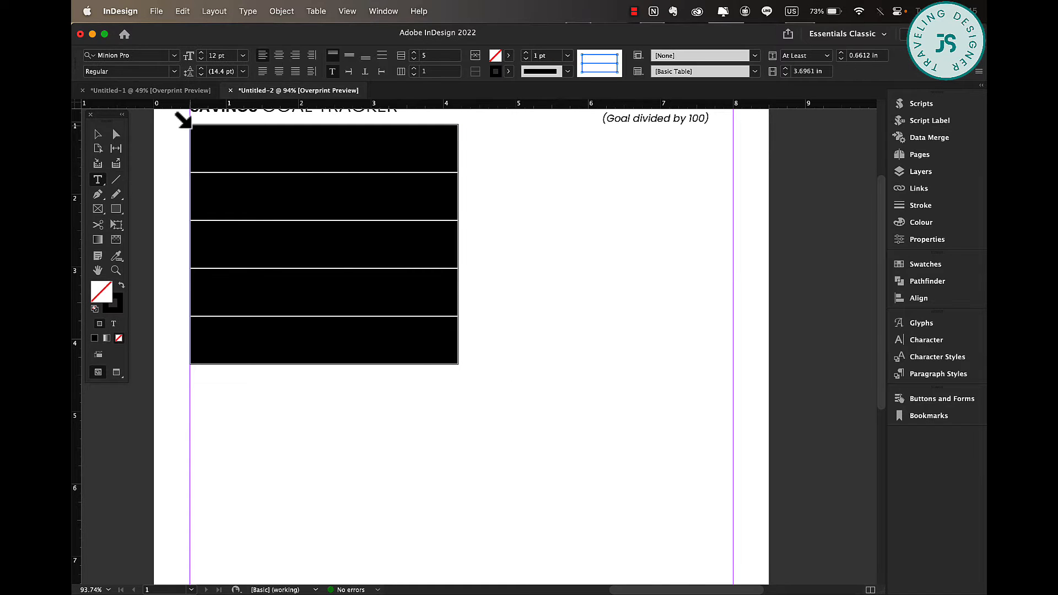
click(567, 56)
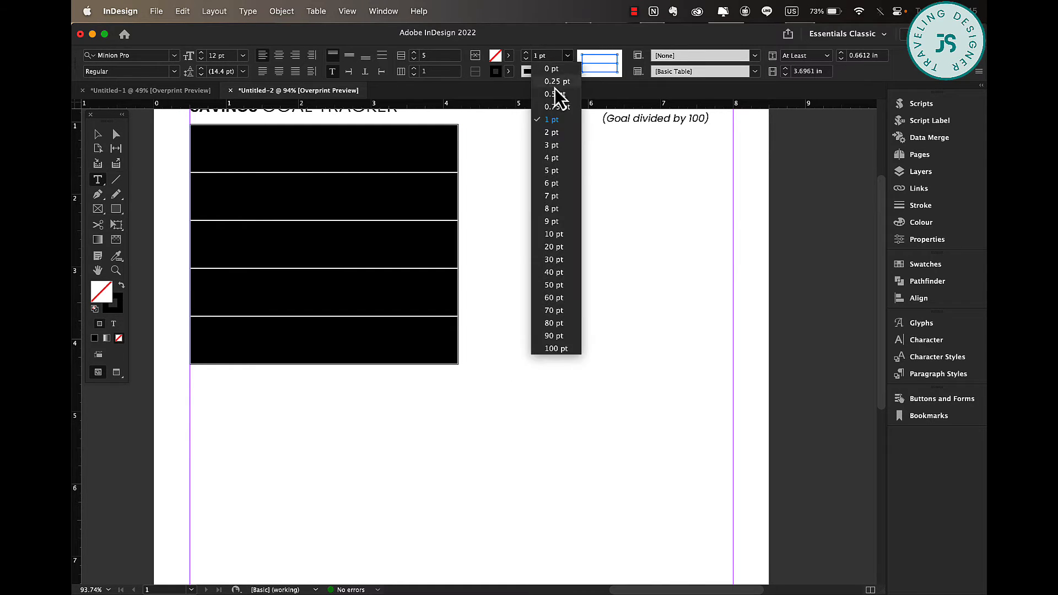
click(554, 94)
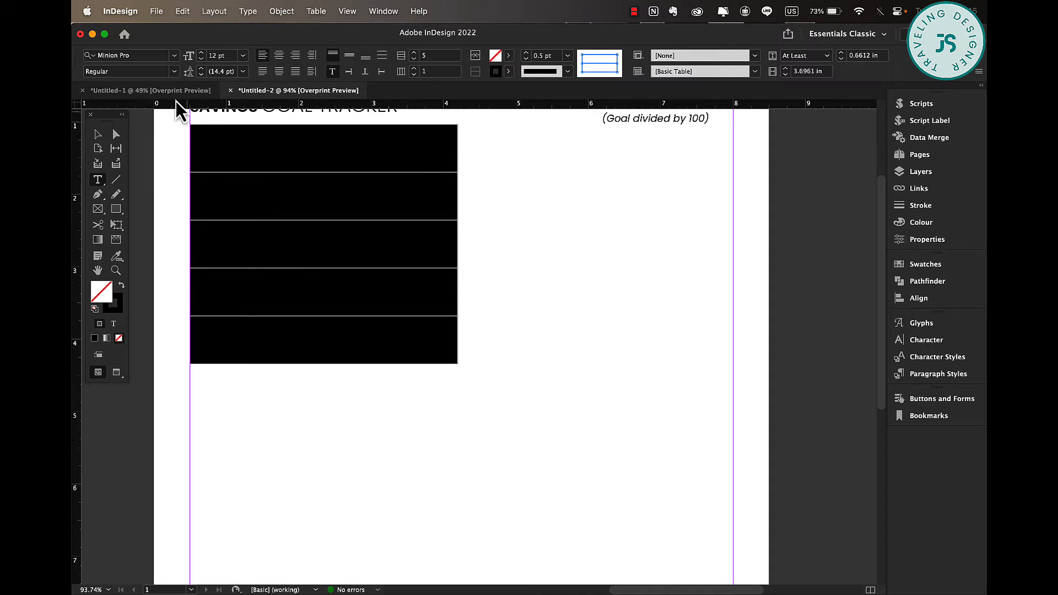
Set the font of all table cells to Poppins Regular at 10 pt.
text(popp)
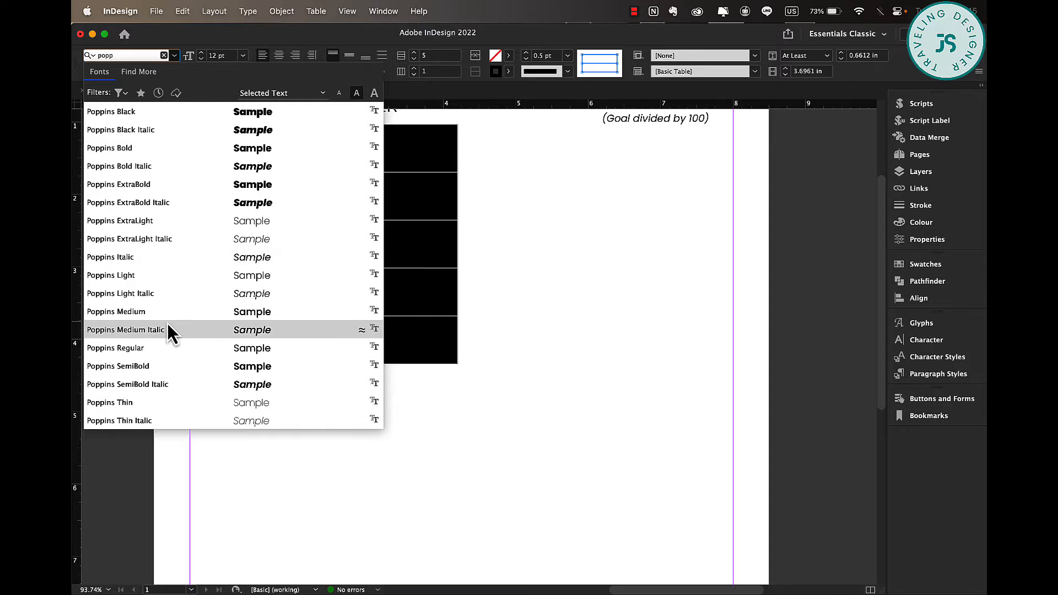
click(166, 348)
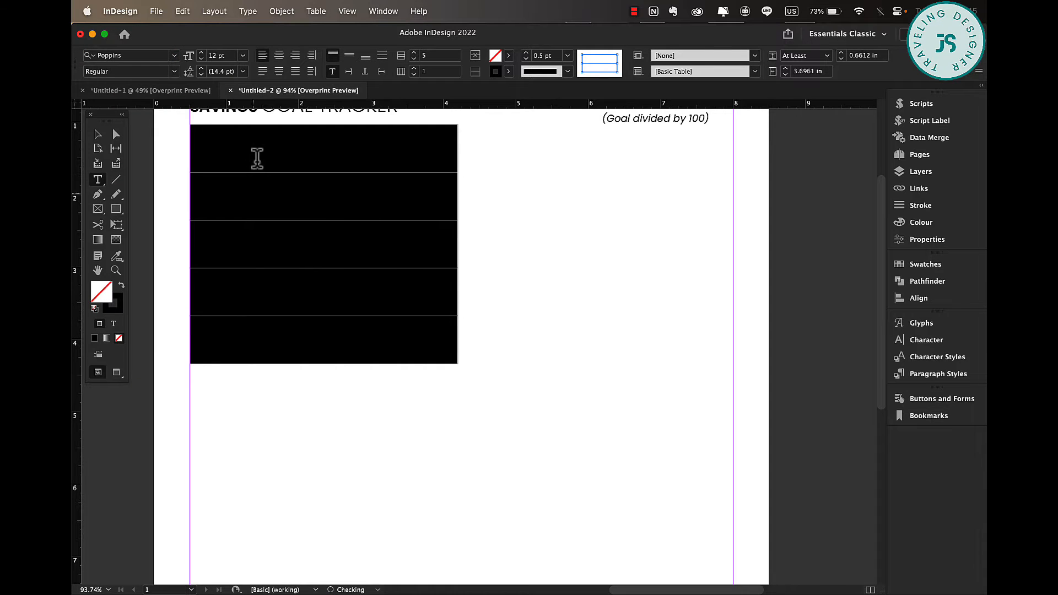
triple_click(219, 56)
text(10)
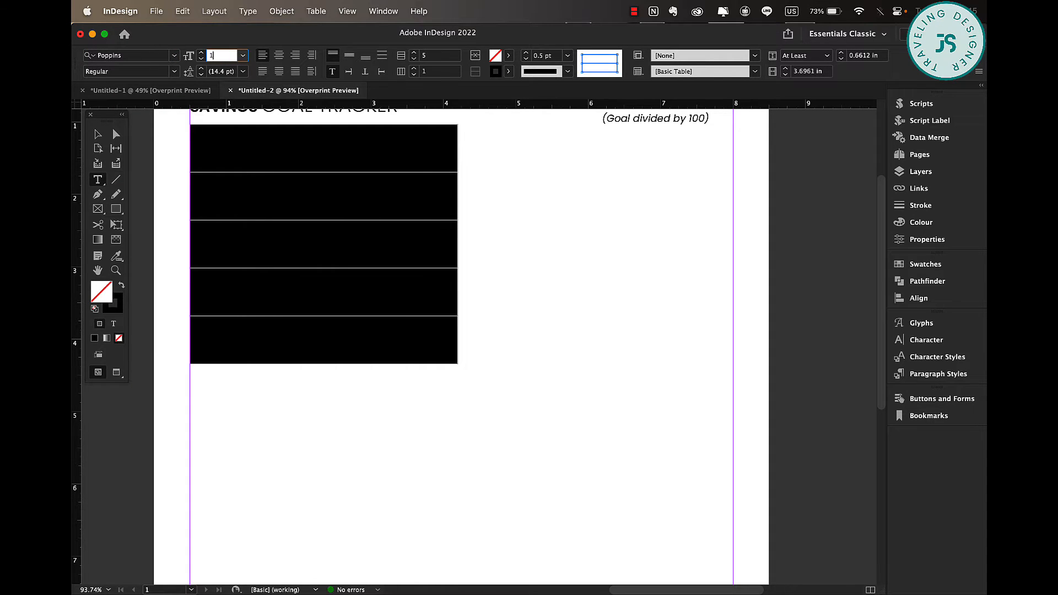
click(100, 134)
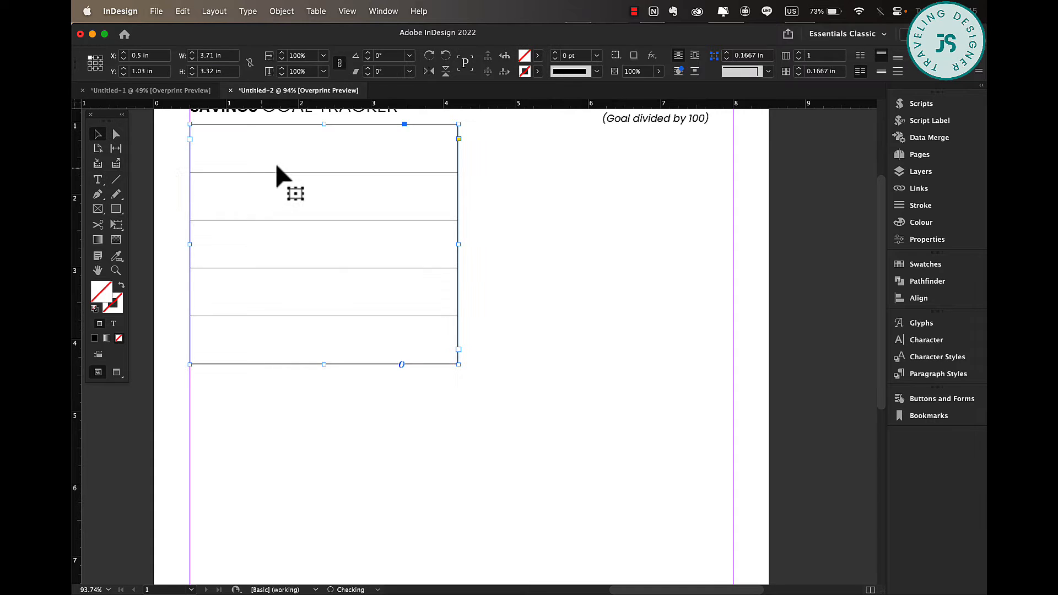
Center the text of all table cells both horizontally and vertically.
double_click(280, 169)
drag(286, 143, 303, 331)
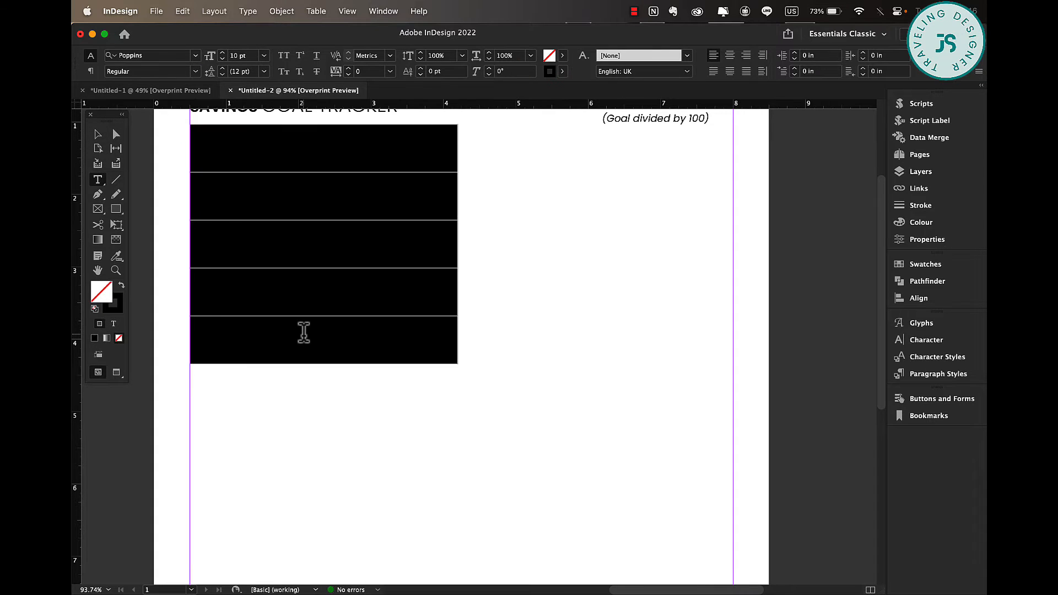
click(350, 56)
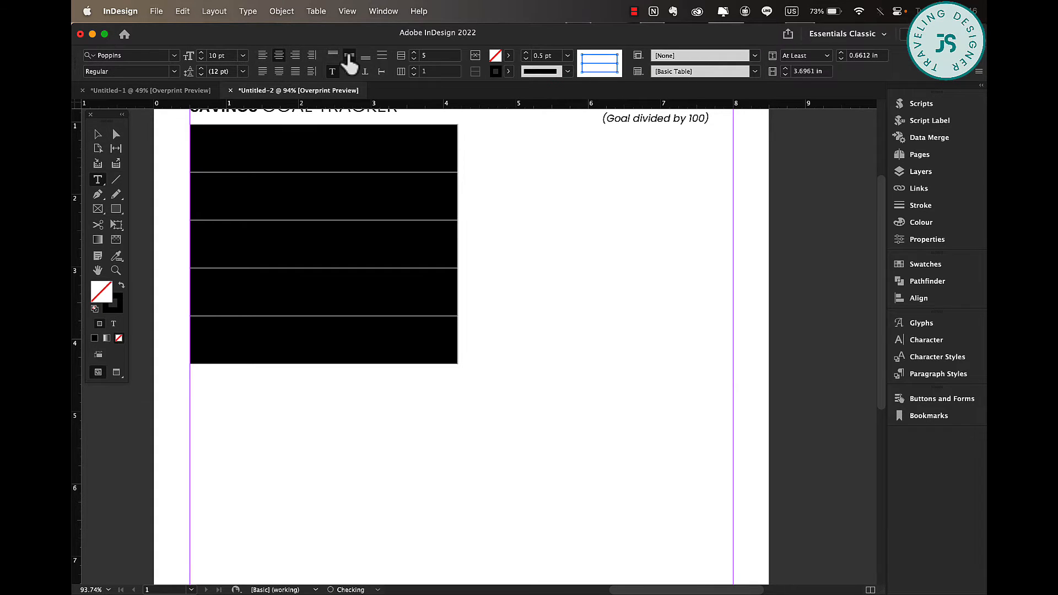
Reduce the height of the table's first row and enter SAVINGS GOAL in it.
drag(315, 171, 312, 152)
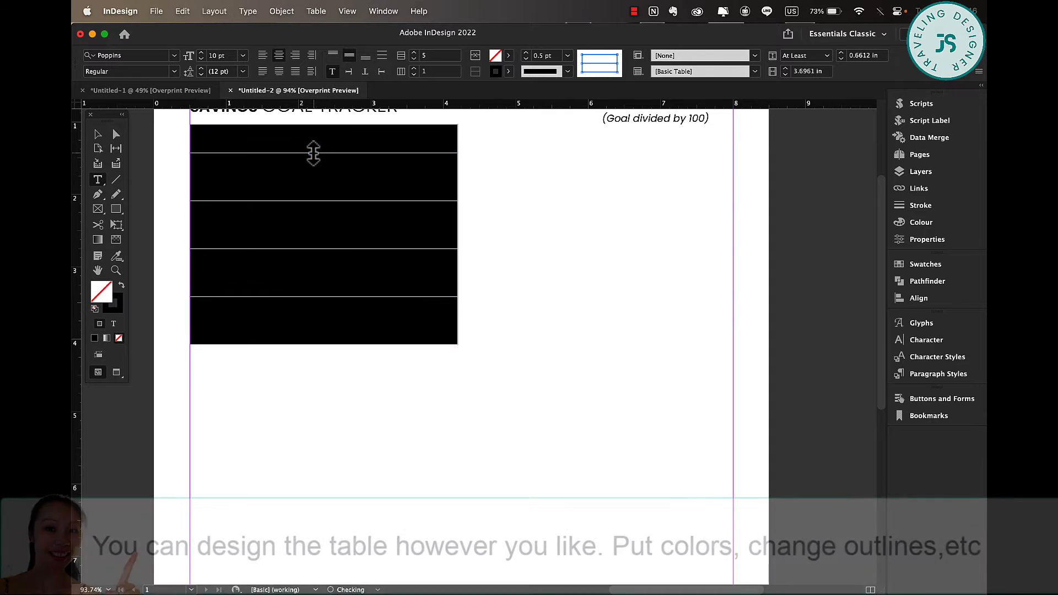
click(326, 139)
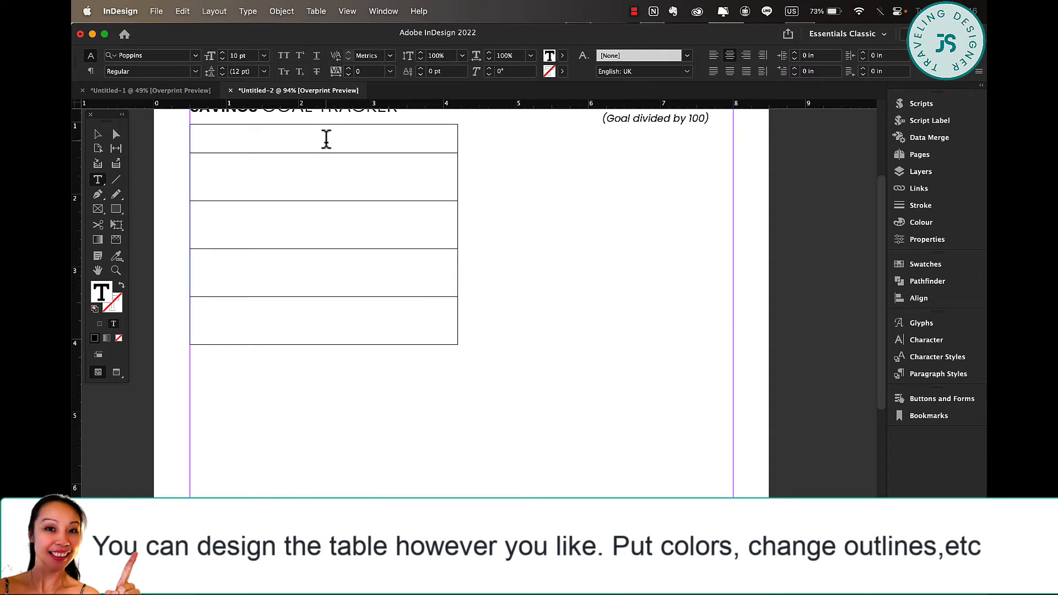
text(savings)
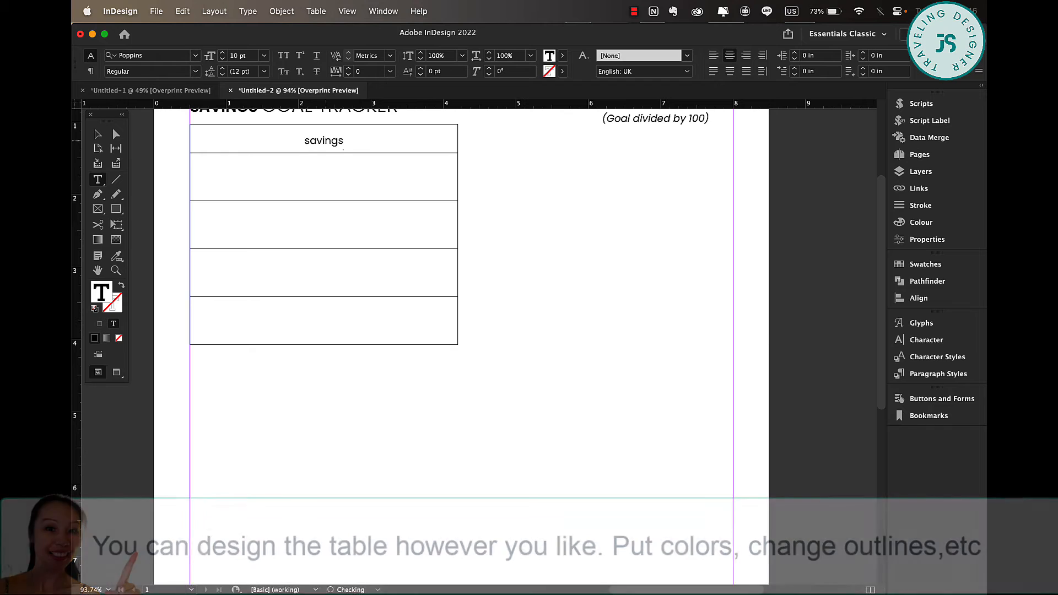
key(BackSpace)
key(BackSpace)
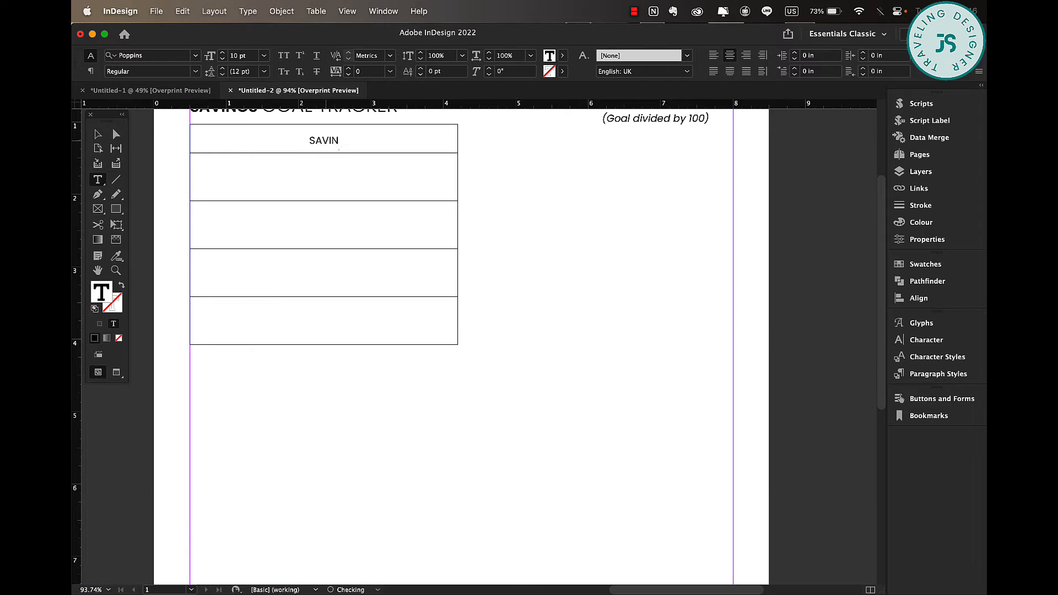
text(gs goal)
key(super+a)
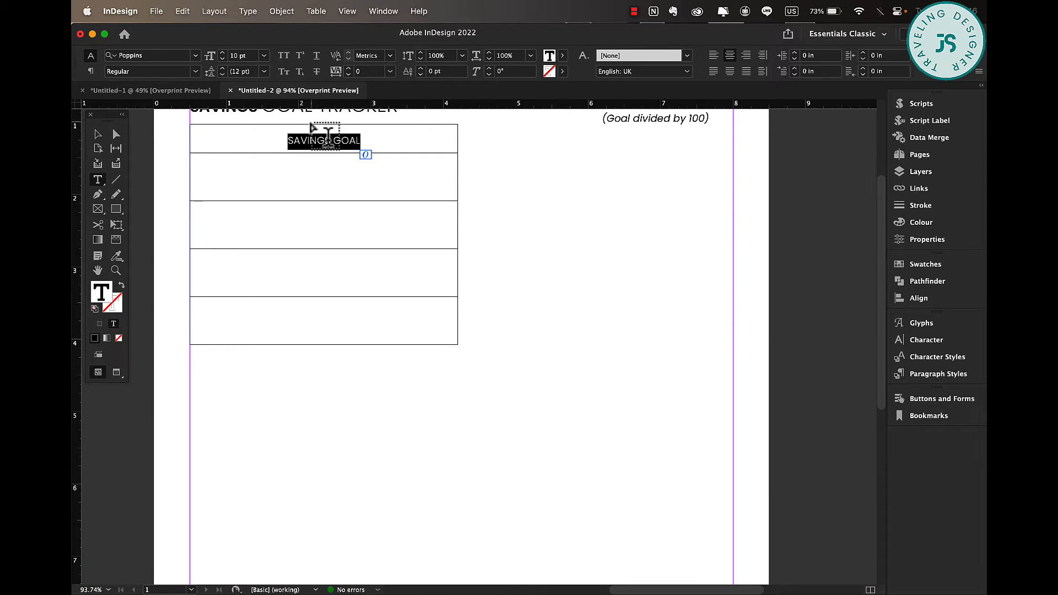
Set the tracking of the SAVINGS GOAL TRACKER title to 60.
scroll(328, 134, up, 3)
triple_click(313, 176)
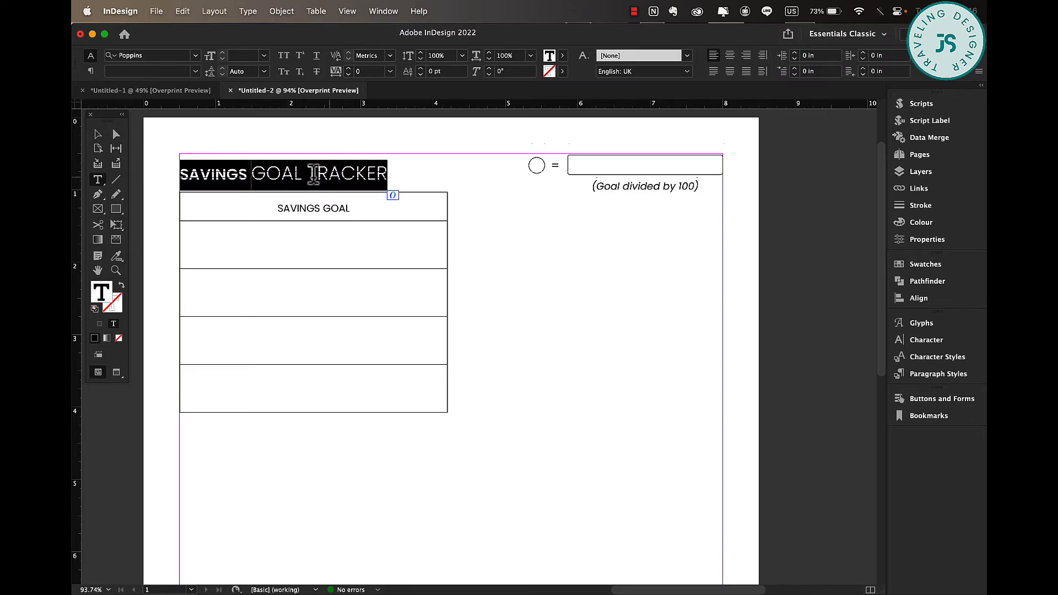
click(346, 70)
text(60)
key(Return)
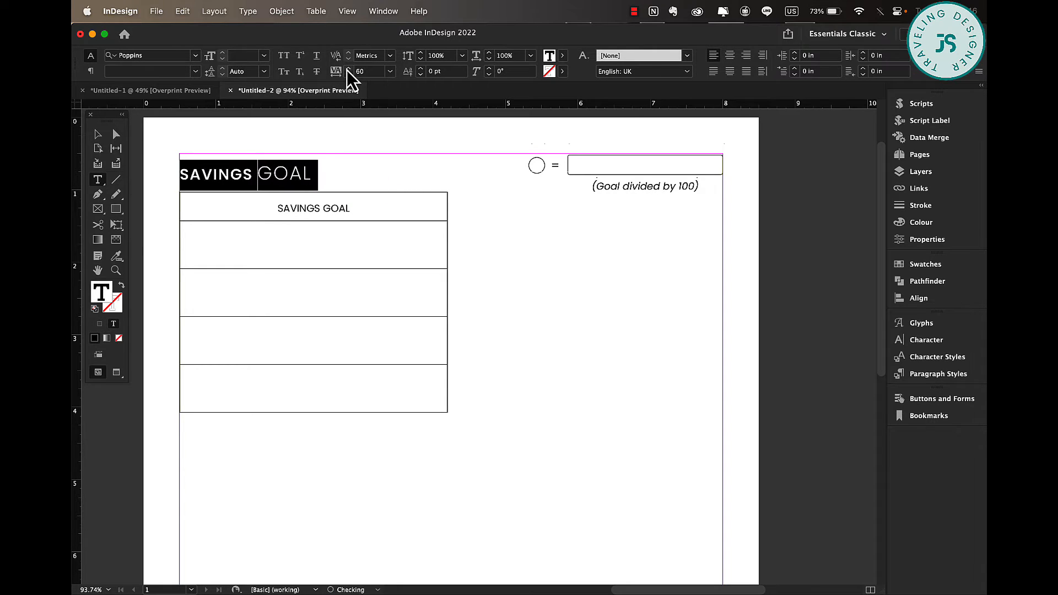
Widen the text frame of the SAVINGS GOAL TRACKER title to about 4.06 in.
click(98, 134)
drag(385, 180, 473, 184)
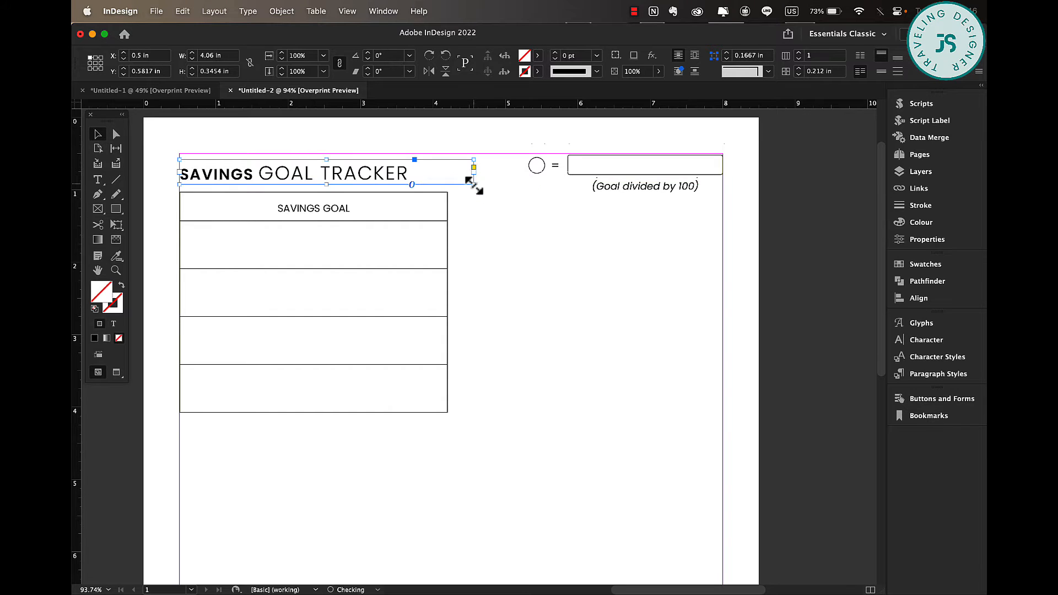
Set the SAVINGS GOAL table heading to Poppins Medium with a tracking of 70.
double_click(298, 215)
triple_click(303, 208)
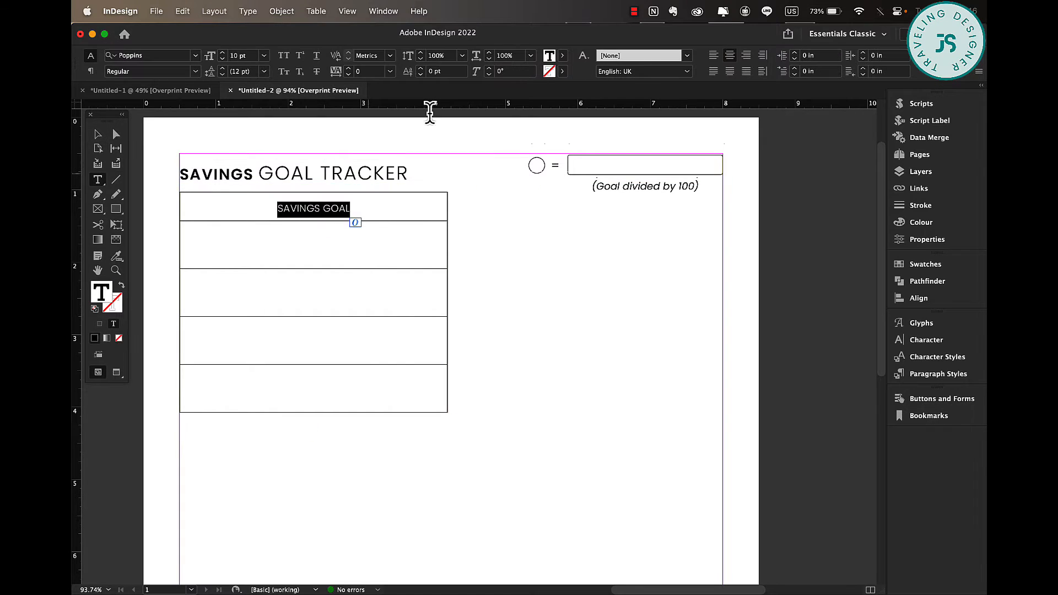
click(348, 69)
click(348, 69)
click(349, 69)
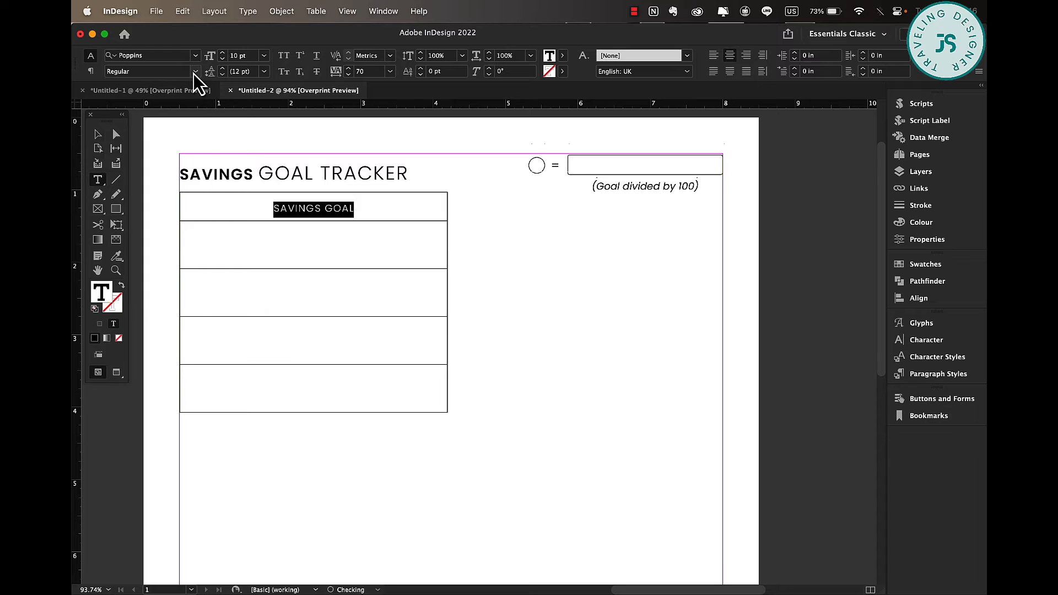
click(195, 72)
click(151, 187)
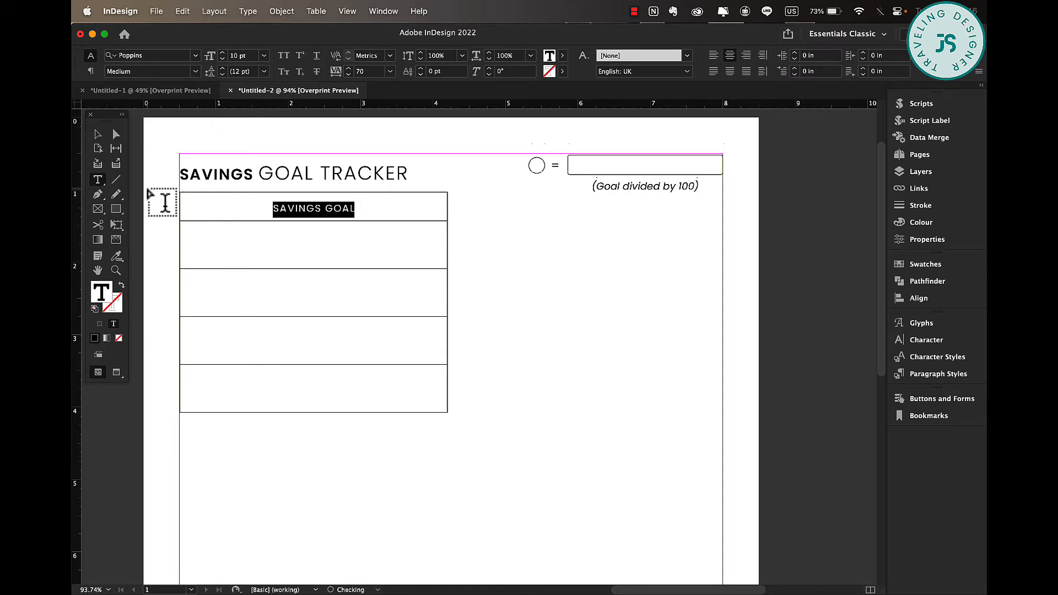
Shorten the SAVINGS GOAL heading row and the three rows below it, and distribute those three rows evenly.
click(97, 136)
double_click(315, 215)
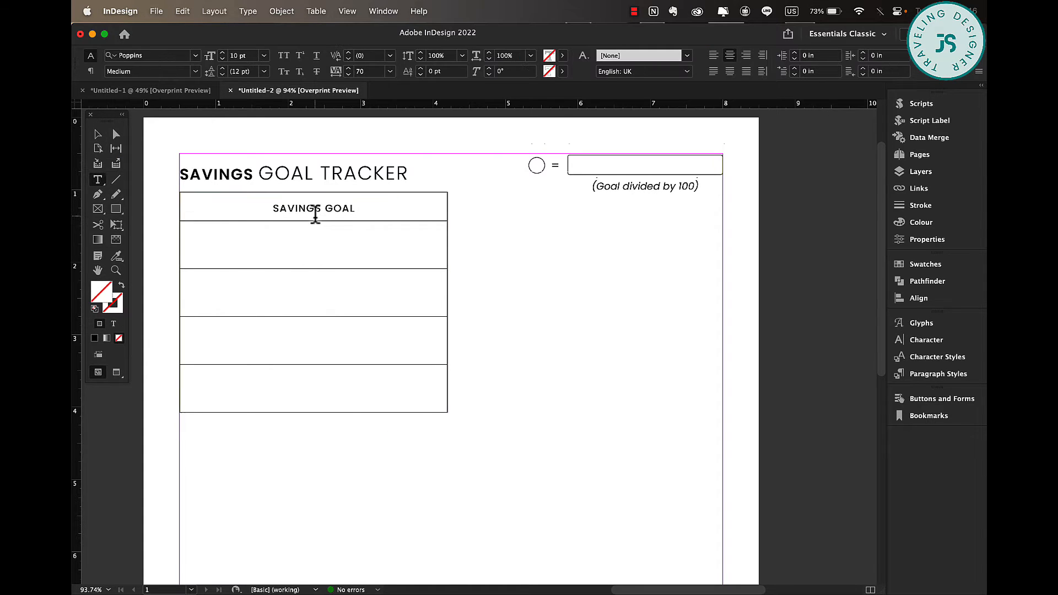
drag(319, 220, 319, 215)
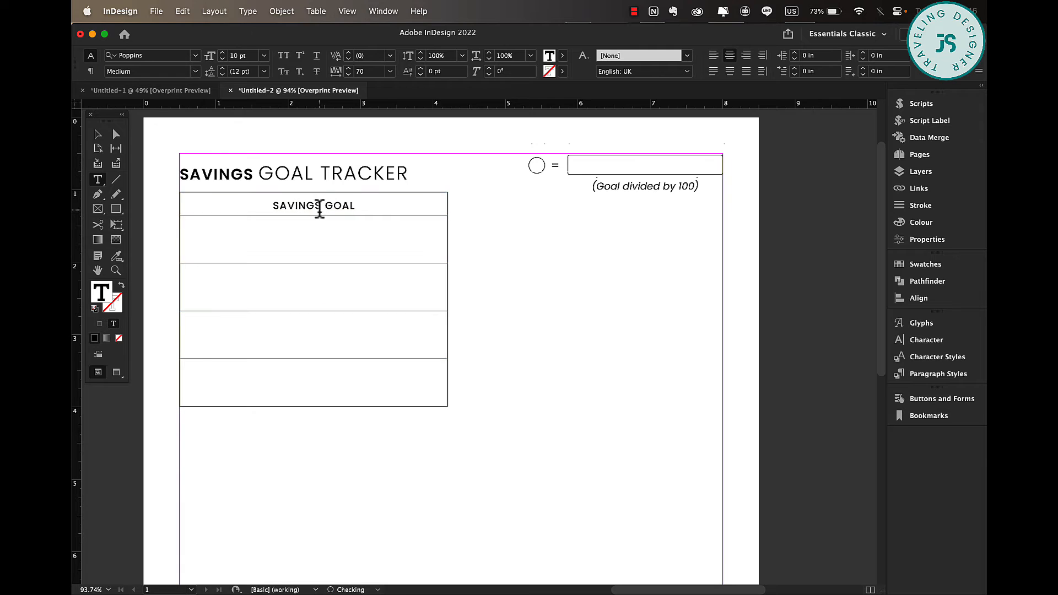
drag(303, 263, 304, 233)
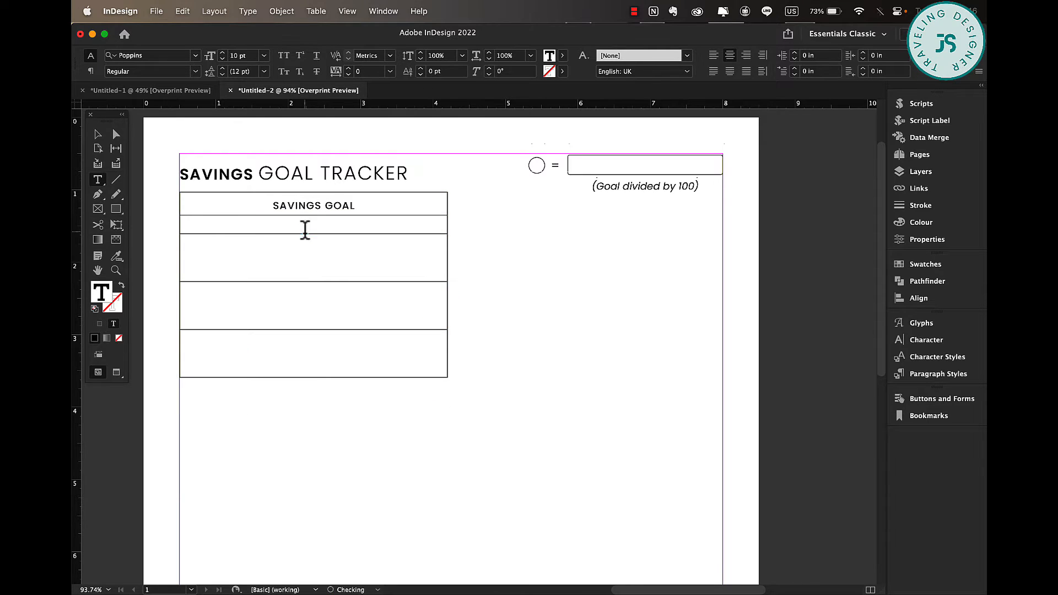
drag(309, 281, 309, 265)
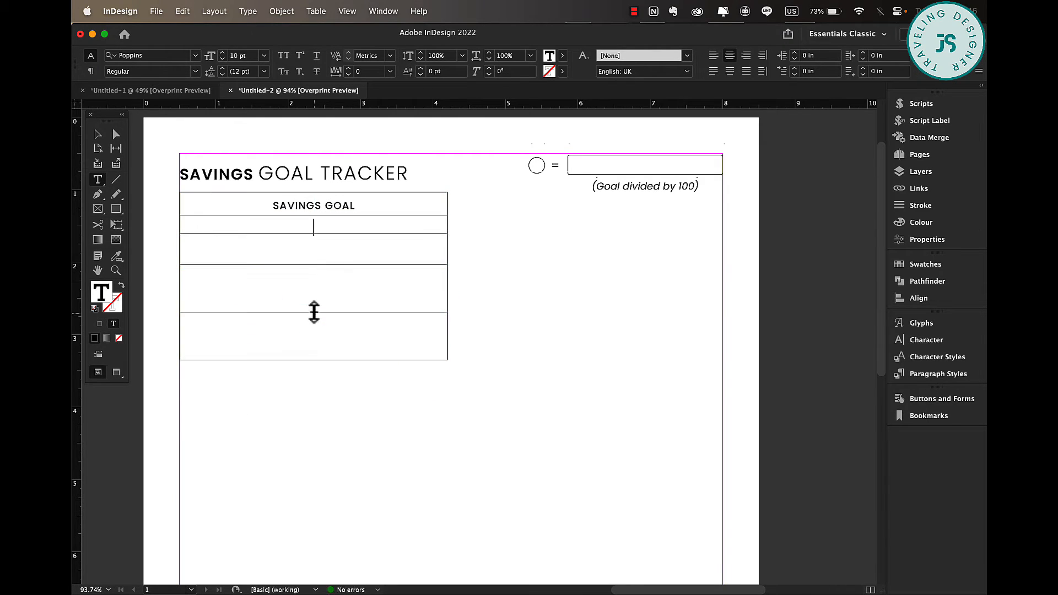
drag(314, 312, 314, 283)
drag(322, 233, 347, 300)
right_click(347, 299)
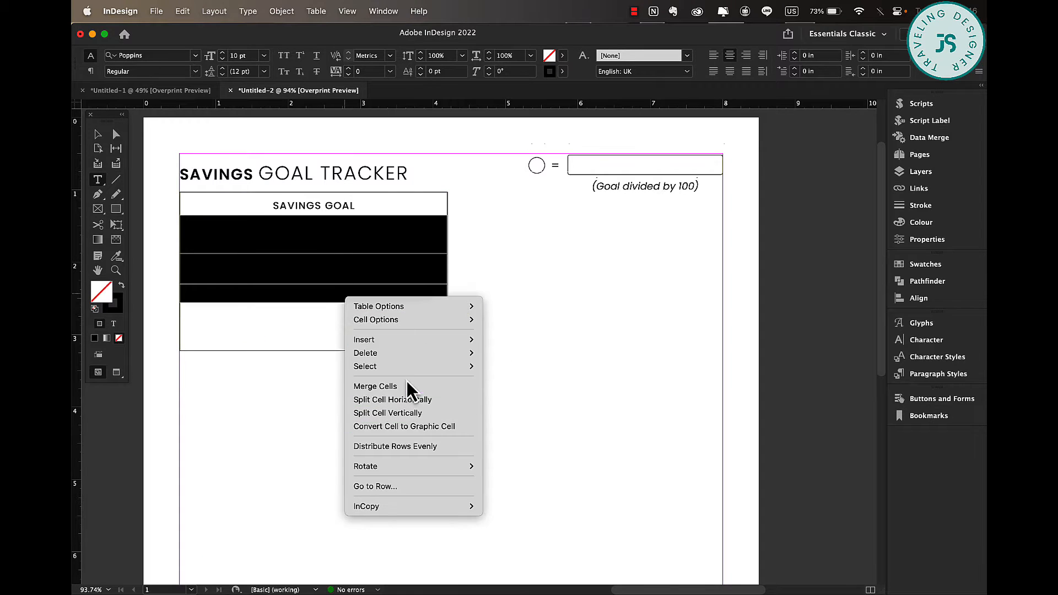
click(411, 447)
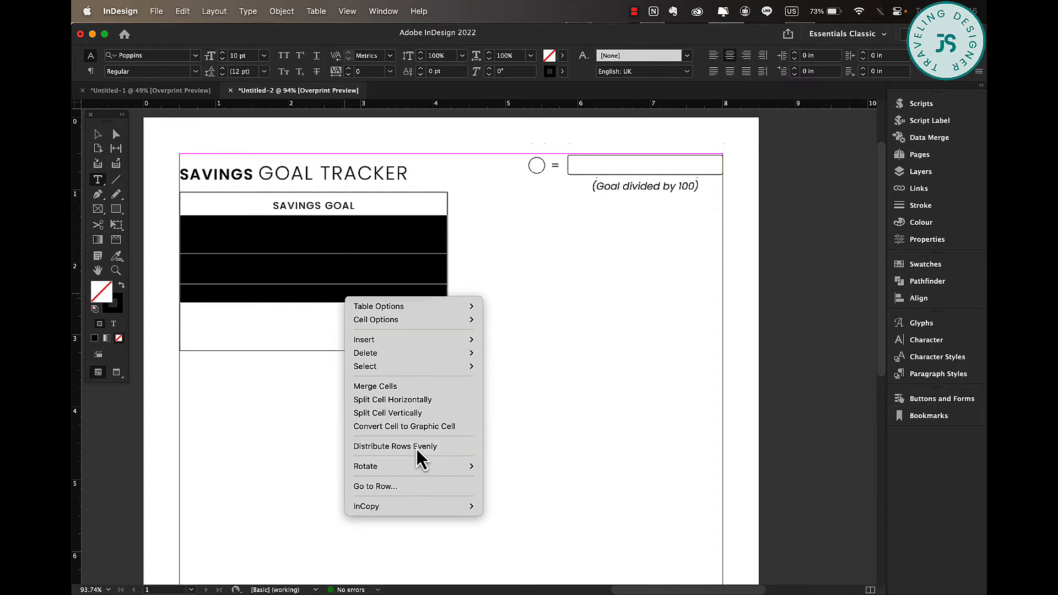
Shorten the three rows below the SAVINGS GOAL heading further and distribute them evenly again.
click(198, 238)
drag(198, 244, 201, 282)
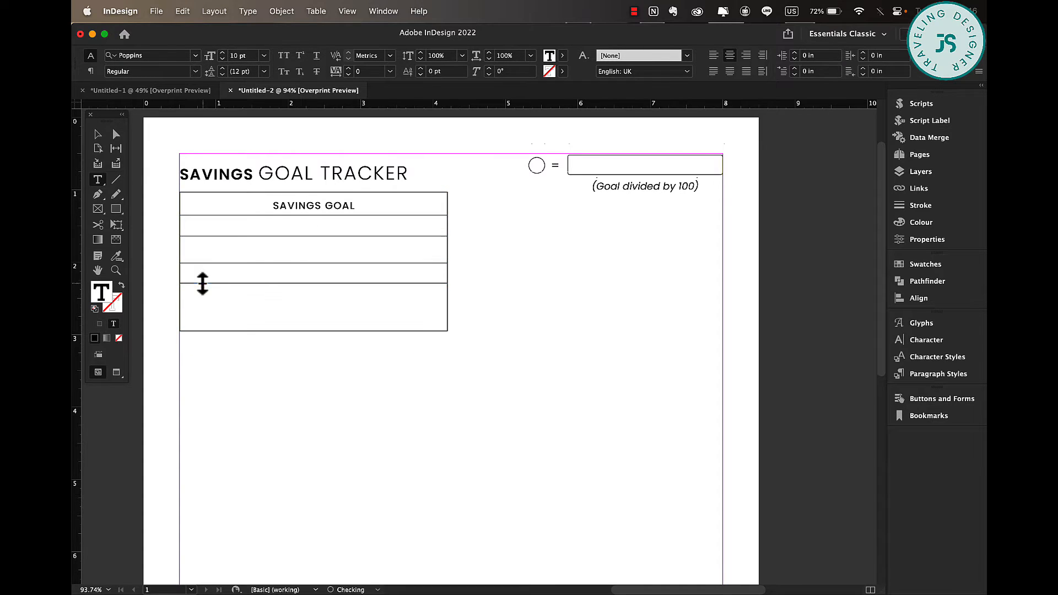
drag(230, 229, 229, 279)
right_click(231, 278)
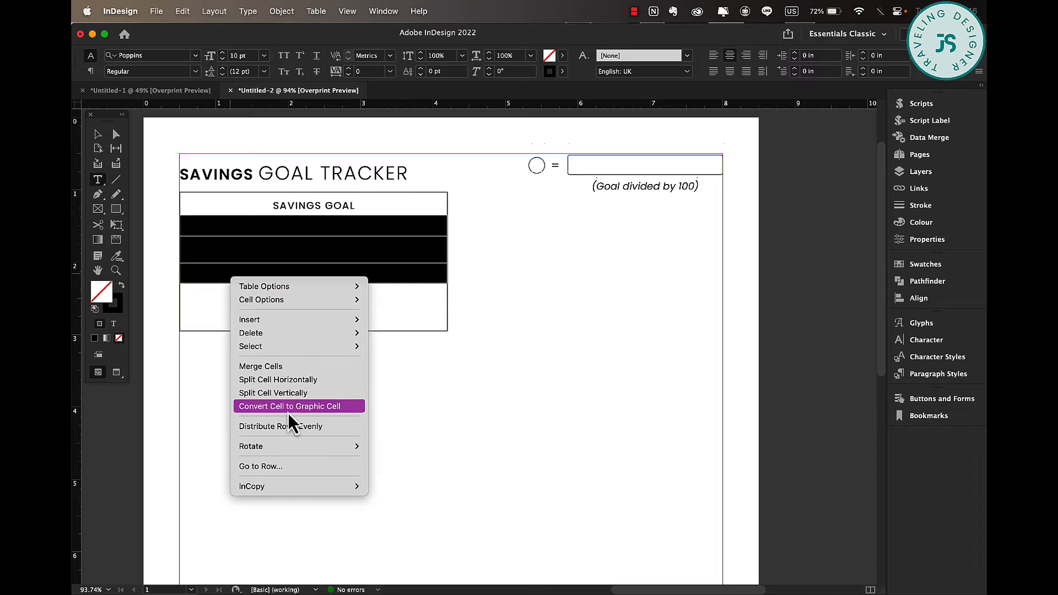
click(291, 432)
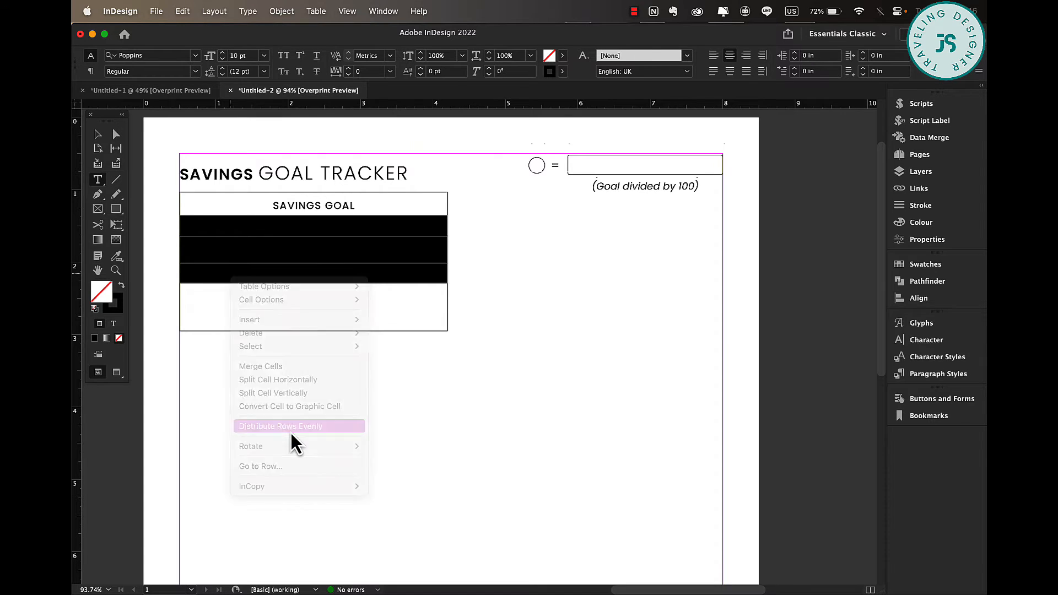
Left-align the text of the four cells below the SAVINGS GOAL heading and center it vertically.
click(215, 222)
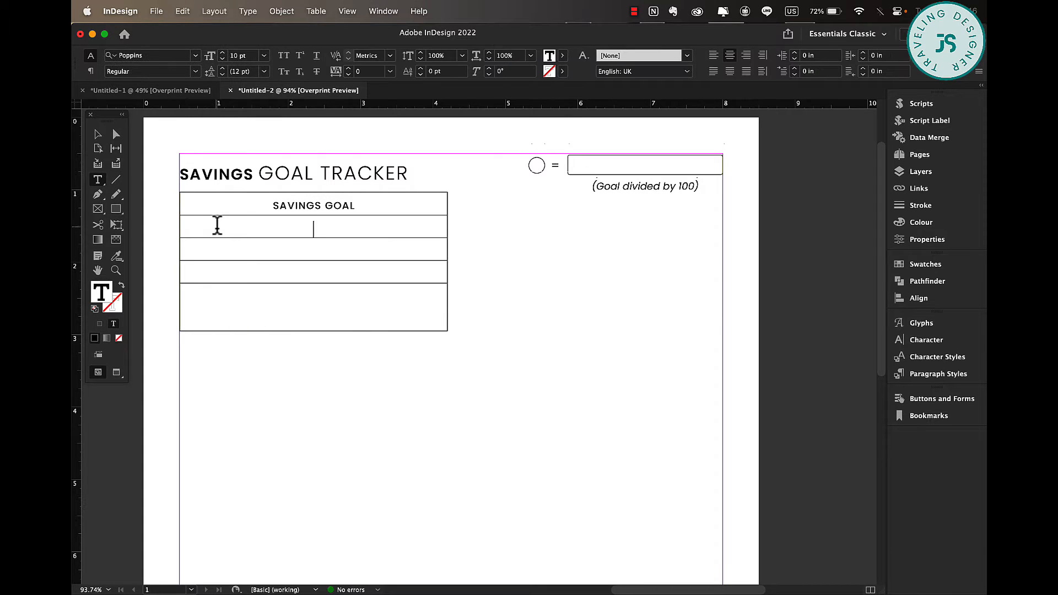
drag(217, 224, 231, 309)
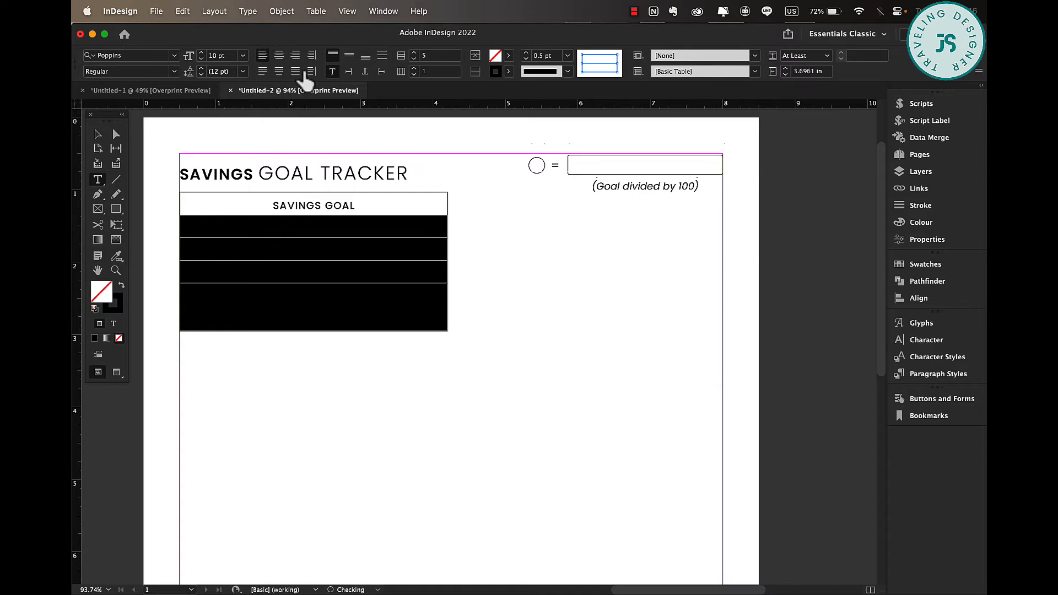
click(349, 55)
Enter SAVING FOR:, AMOUNT NEEDED: and COMPLETION DATE: in the three rows below the heading.
click(207, 227)
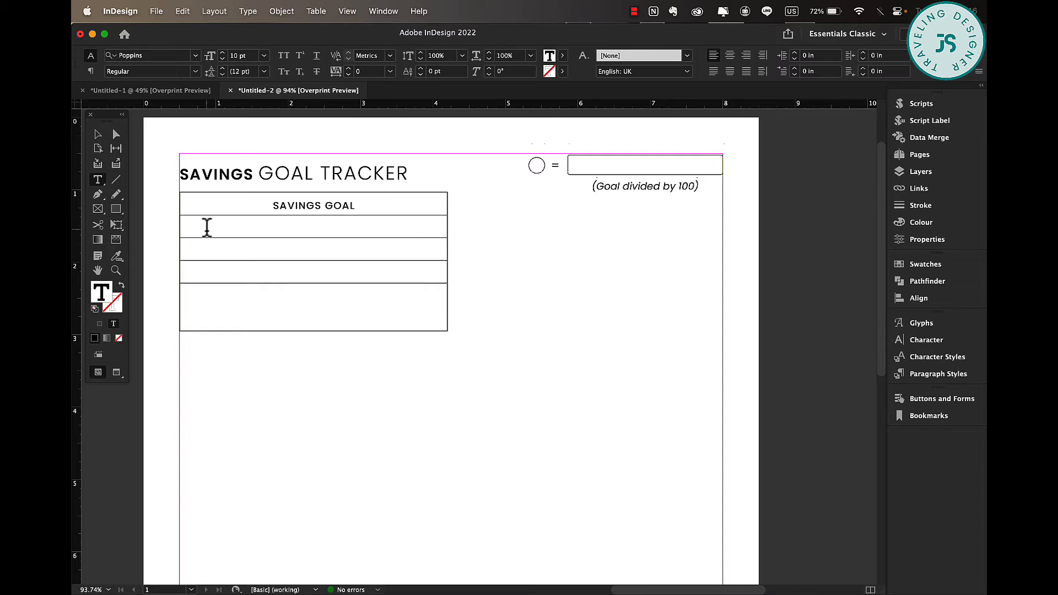
text(SAVING FOR:)
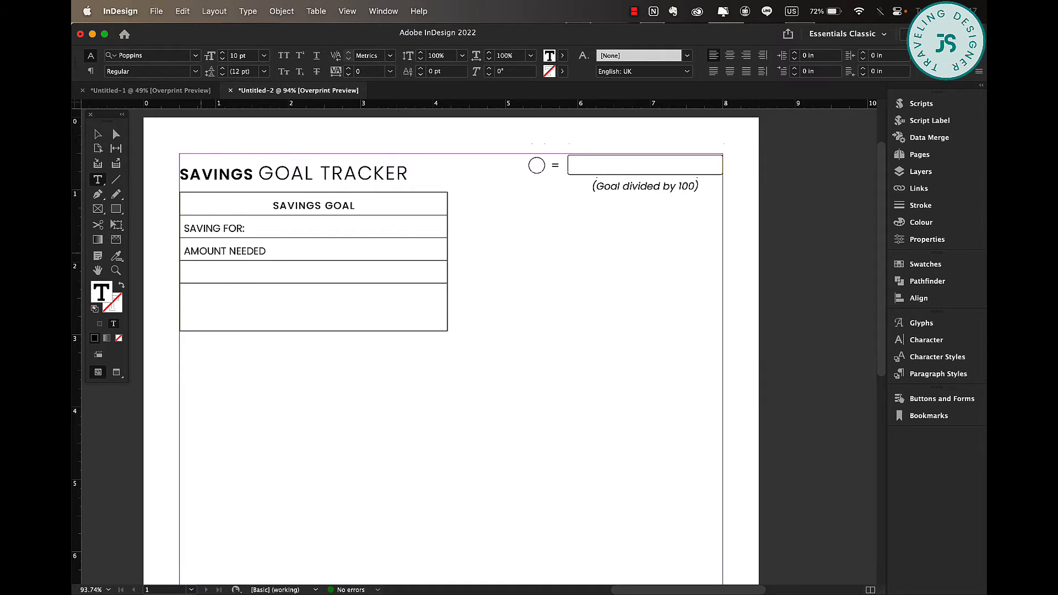
key(Tab)
text(CO)
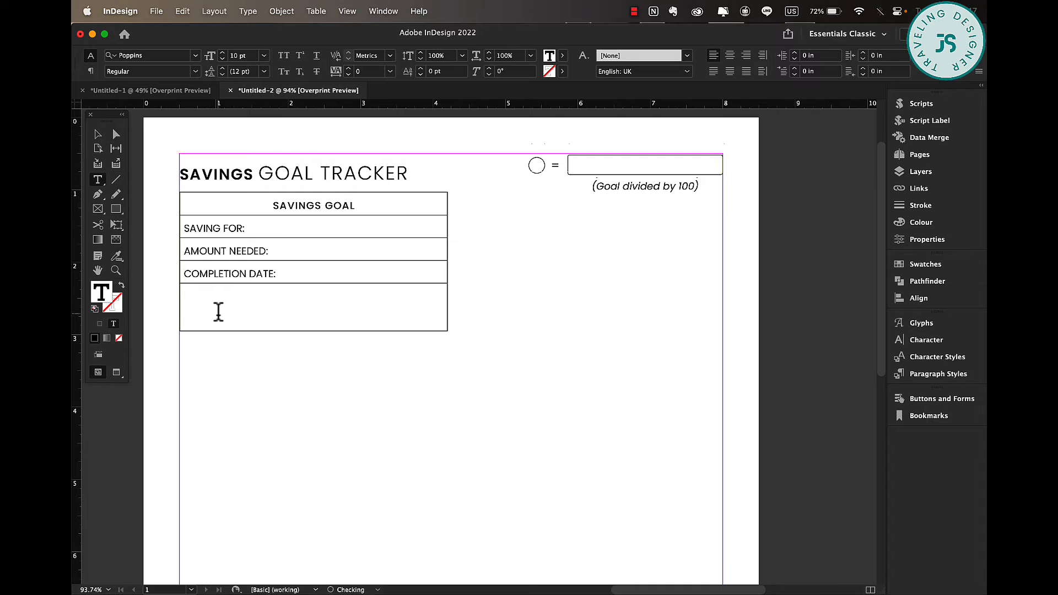
Align the last cell of the table to the top and enter ACTION PLAN: in it.
key(Escape)
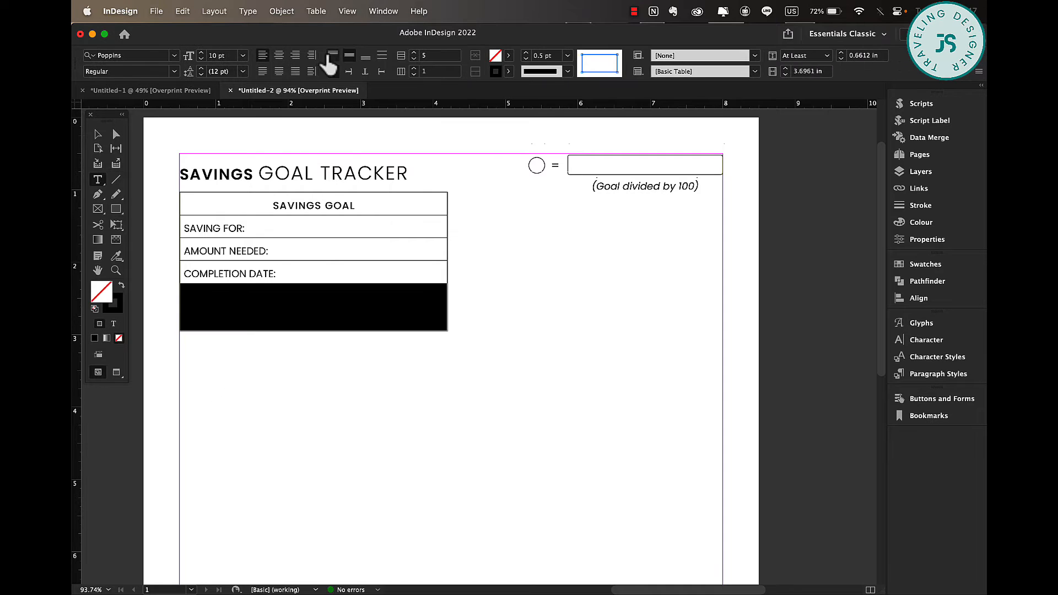
click(242, 289)
text(ACTION PLAN:)
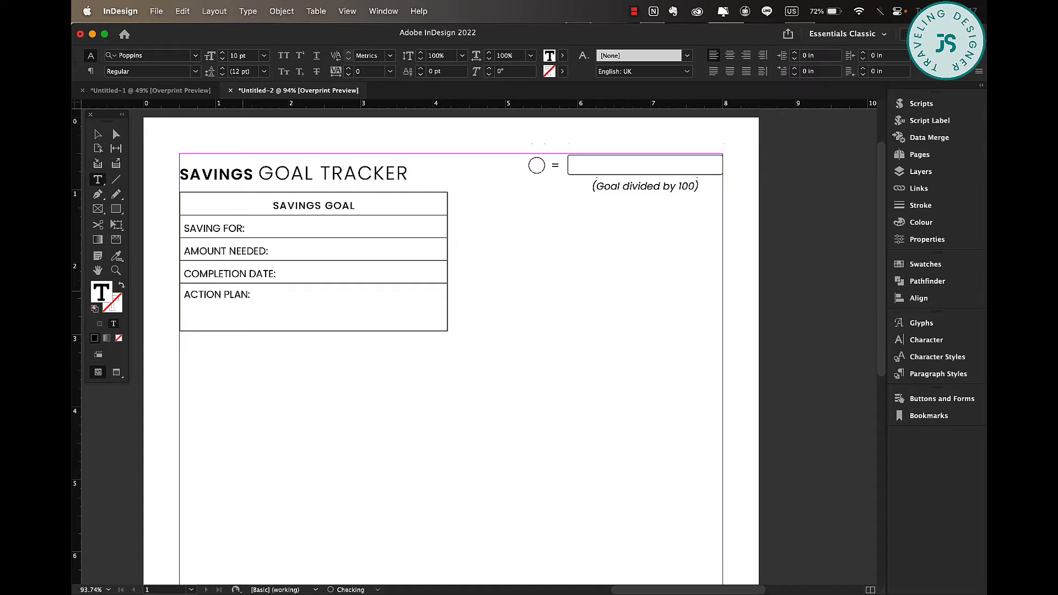
Extend the ACTION PLAN: row downward to almost the full height of the table's text frame.
drag(265, 331, 271, 403)
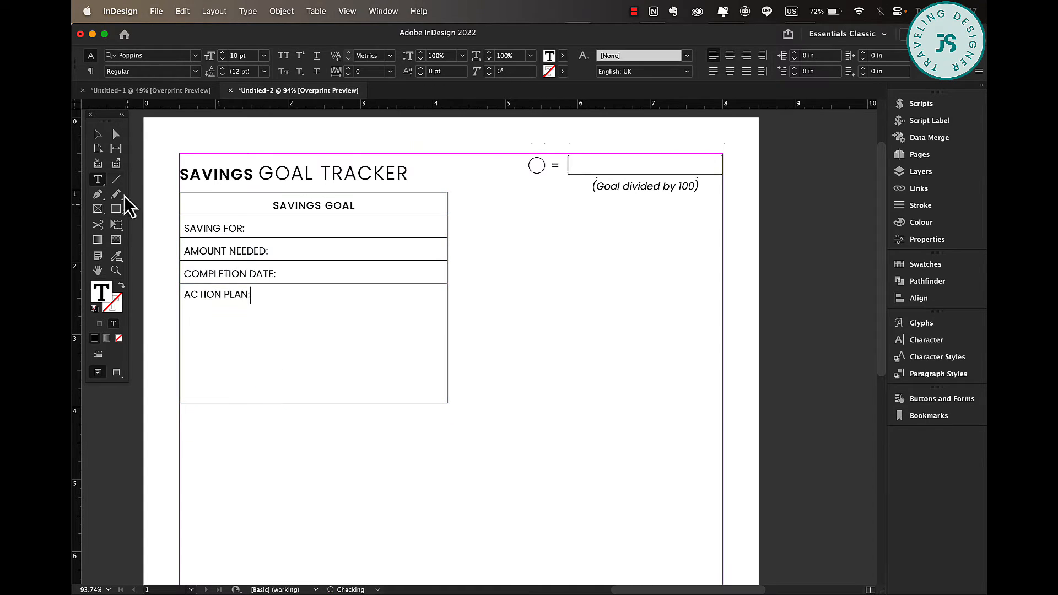
click(97, 134)
click(488, 348)
click(334, 397)
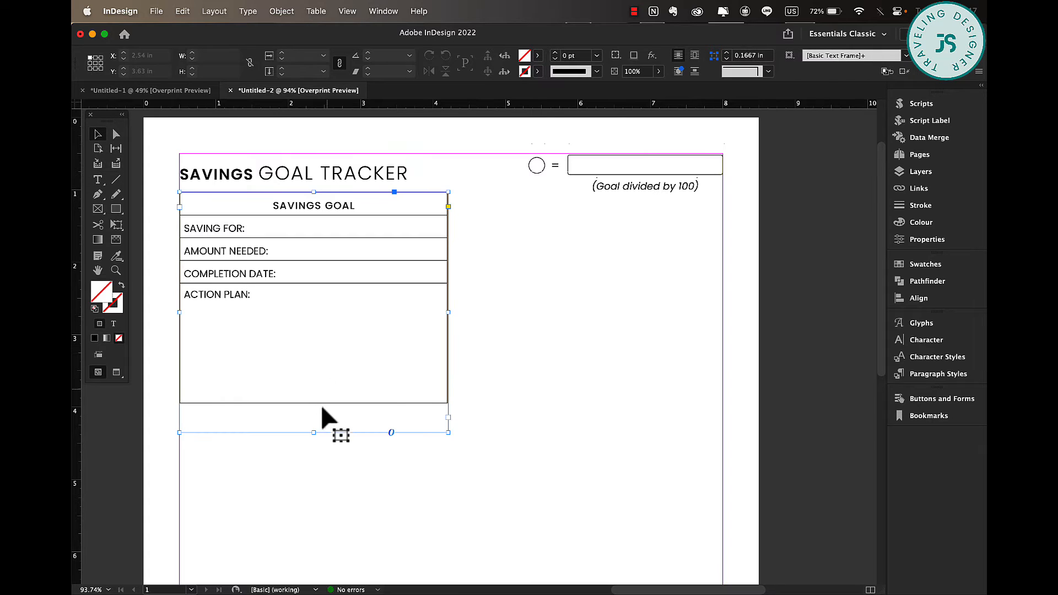
double_click(315, 402)
drag(314, 403, 315, 425)
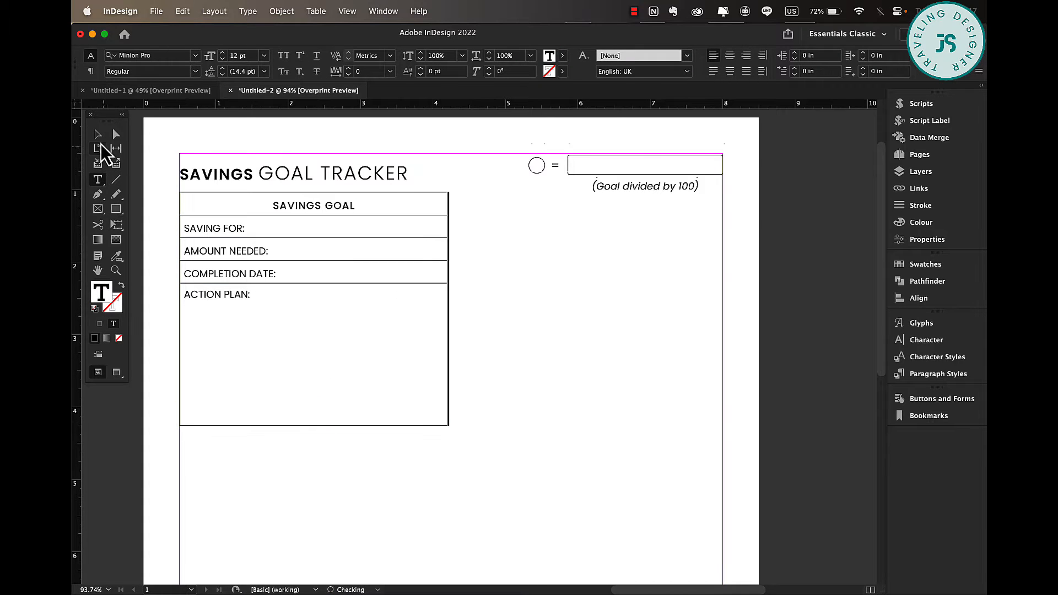
Move the savings goal table down slightly to leave more space below the title.
click(97, 134)
drag(331, 221, 331, 237)
click(516, 217)
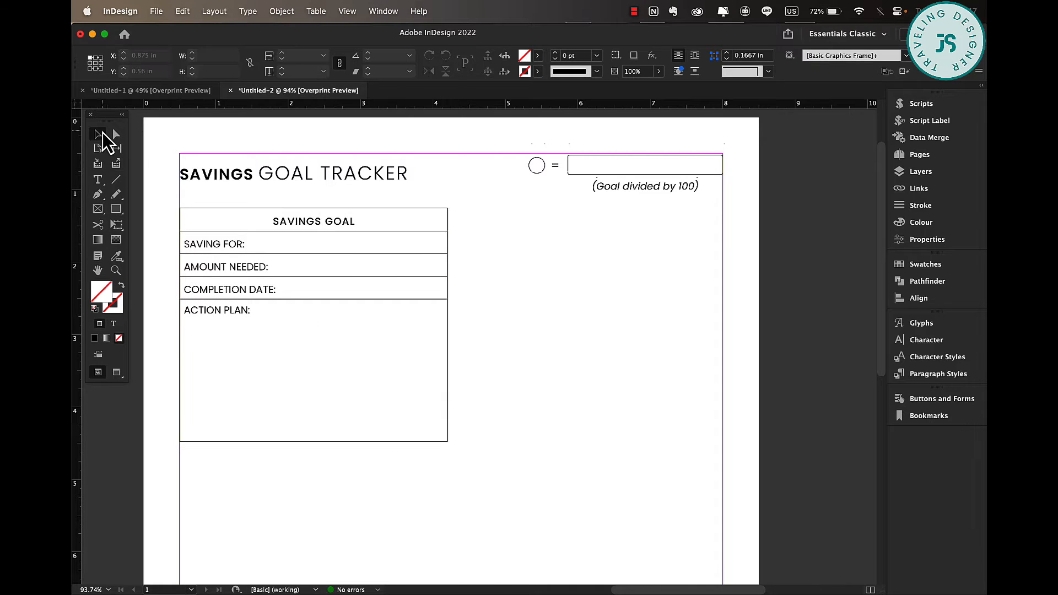
Create a table with 11 body rows and 2 columns beside the savings goal table, matching its height and reaching the right margin.
click(319, 14)
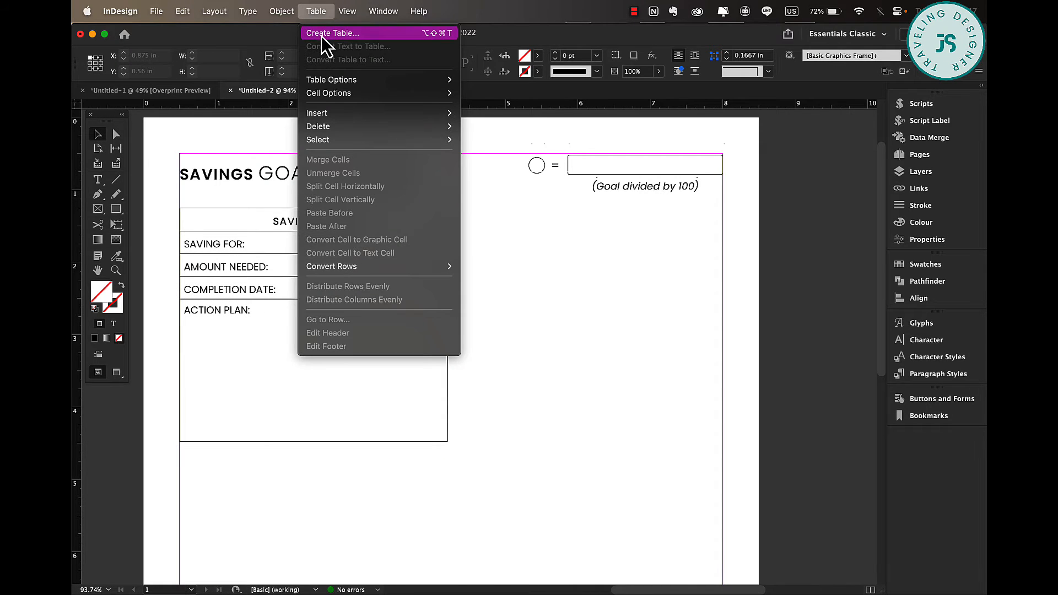
click(321, 35)
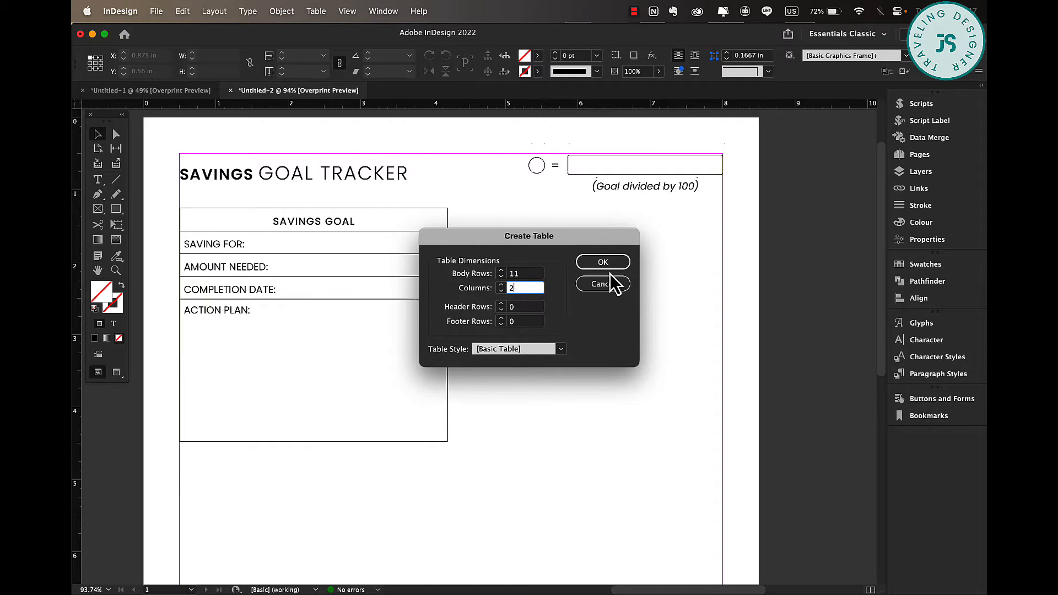
key(Return)
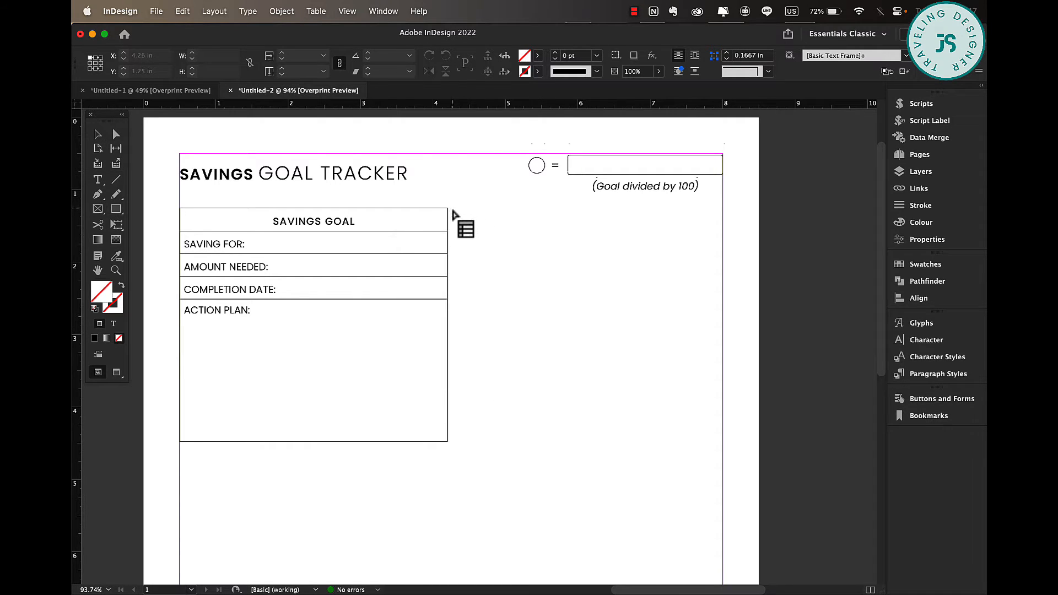
drag(453, 211, 723, 439)
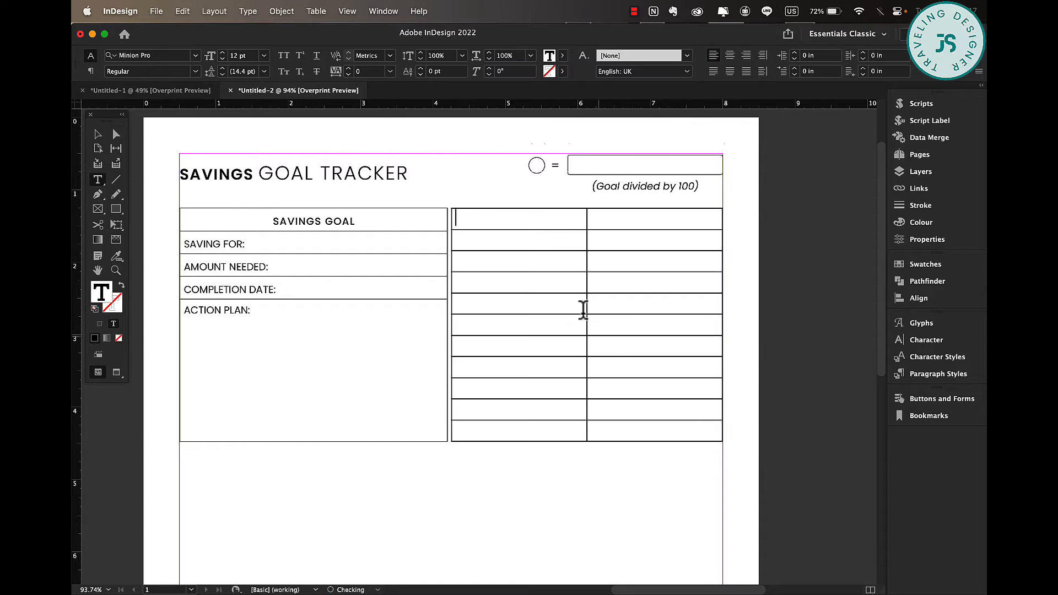
Set the stroke of all cells in the new two-column table to 0.5 pt.
click(449, 206)
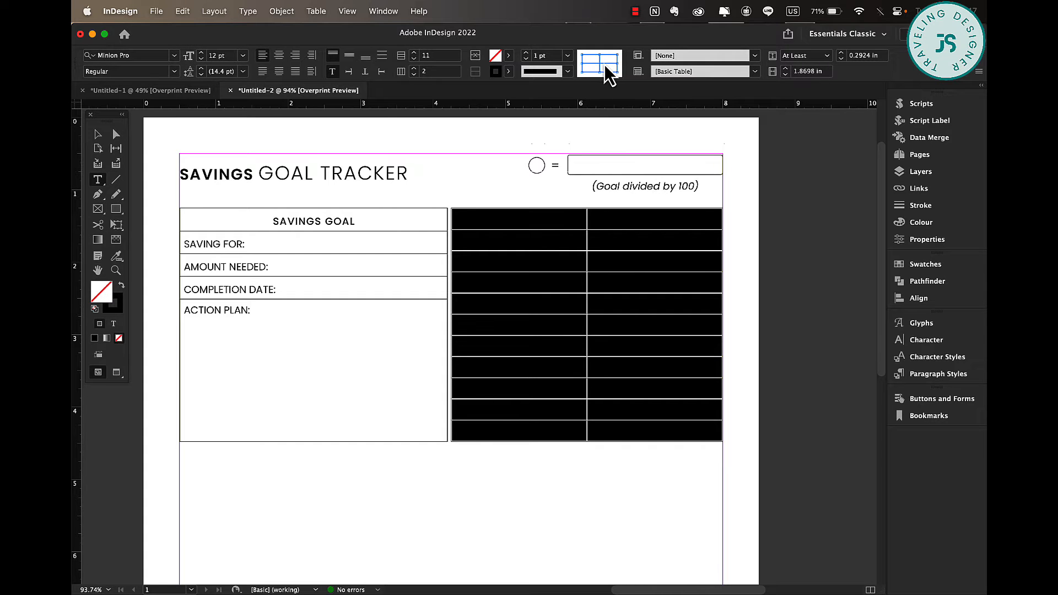
click(567, 55)
click(563, 105)
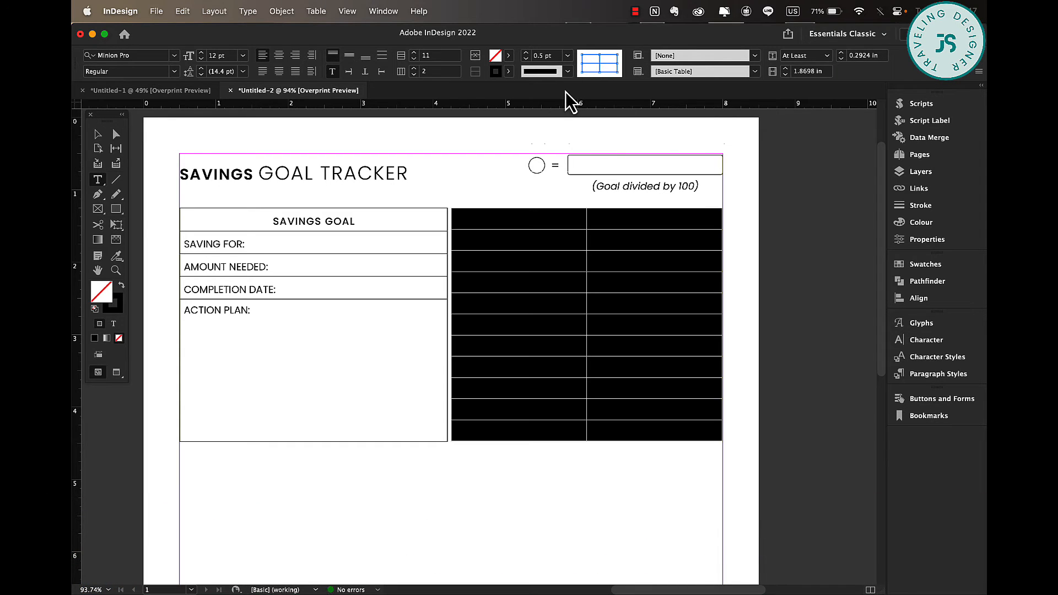
Set the text in all cells of the new two-column table to Poppins Regular at 10 pt.
click(146, 56)
text(POPP)
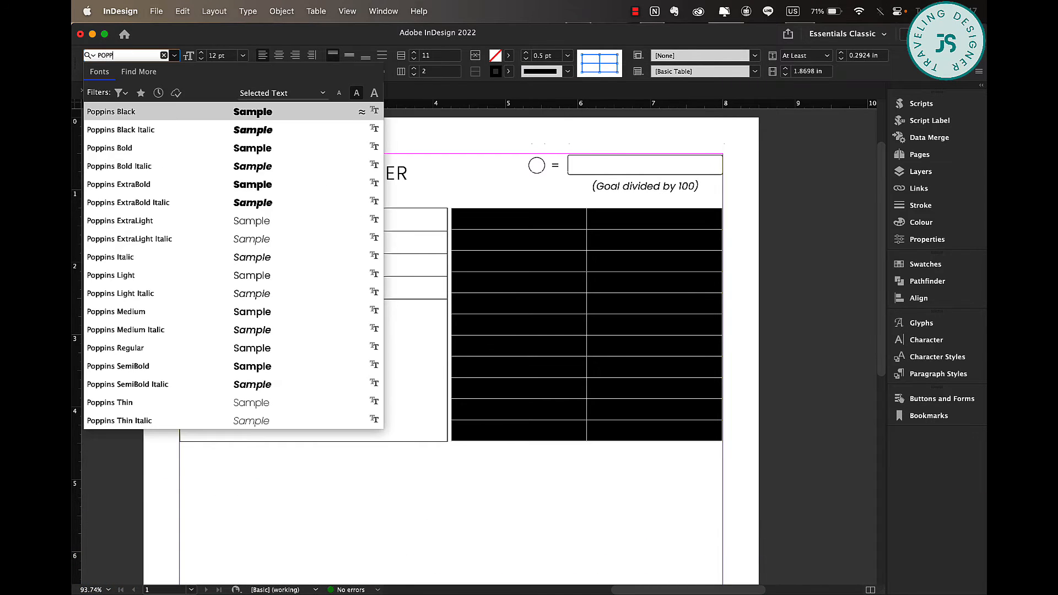
click(182, 312)
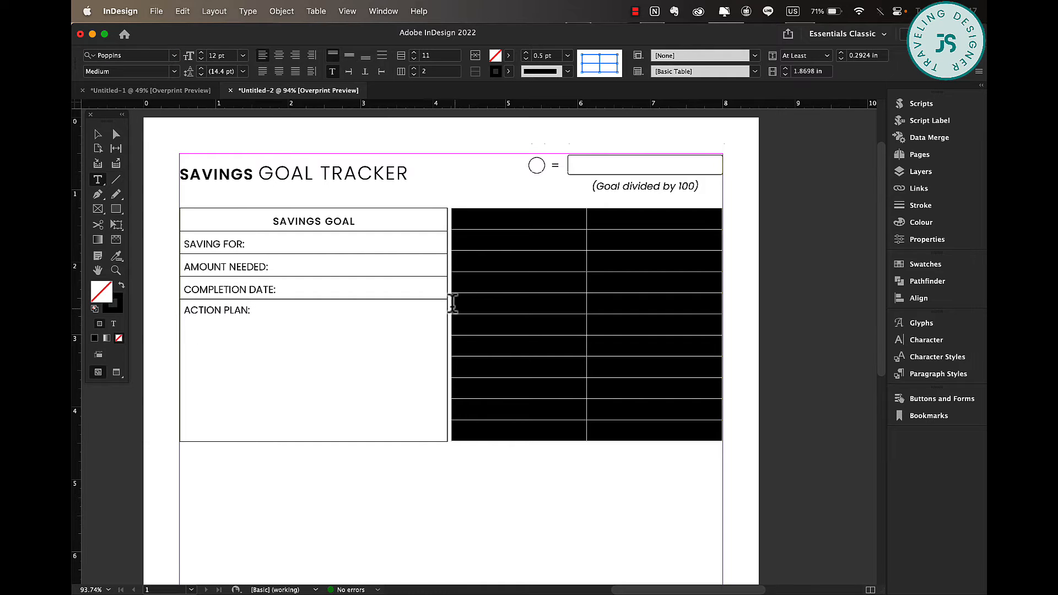
click(175, 72)
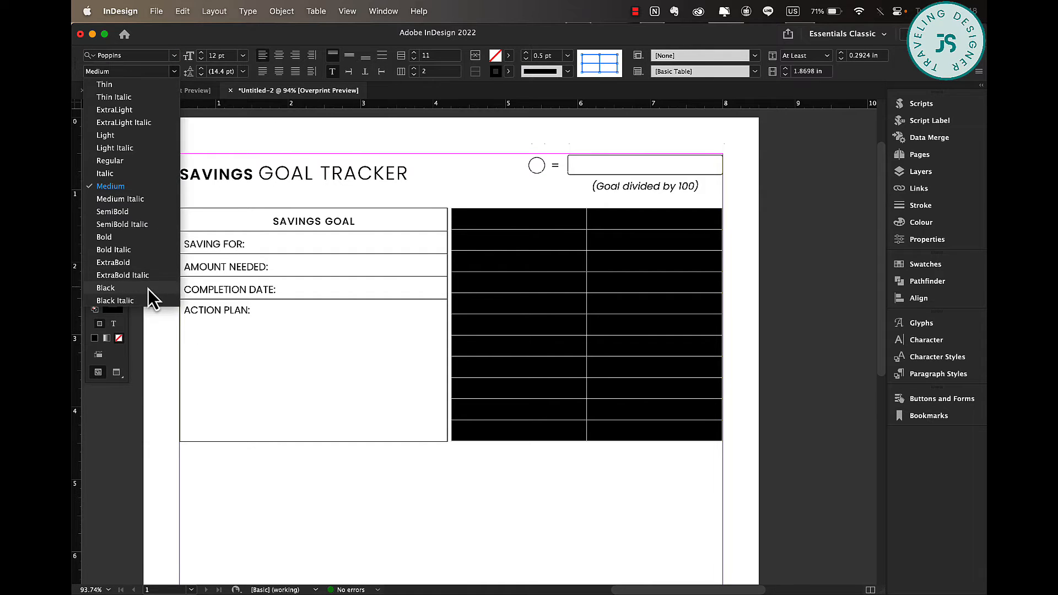
click(127, 161)
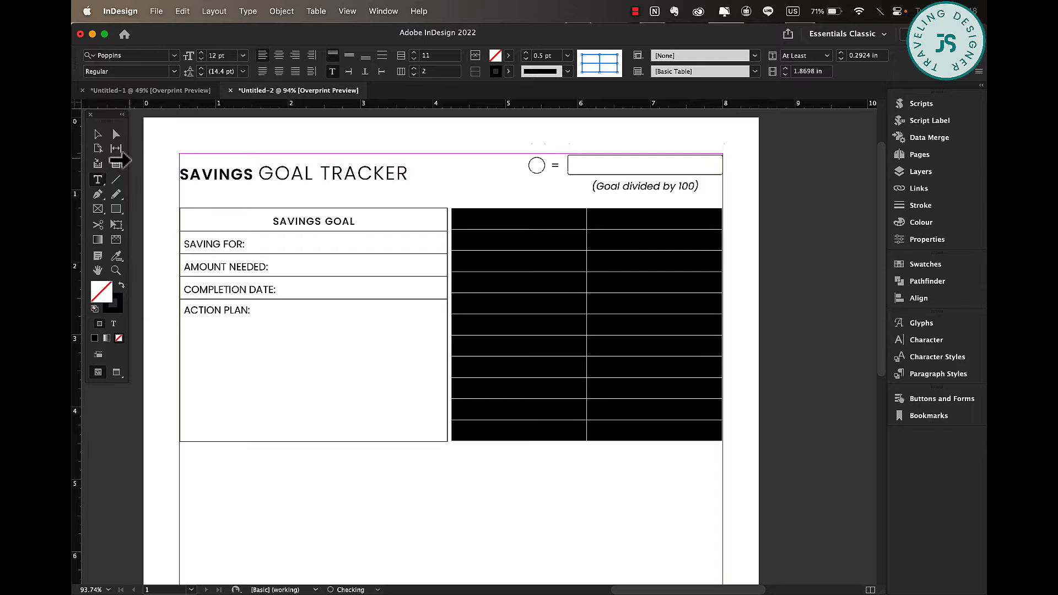
triple_click(220, 56)
text(10)
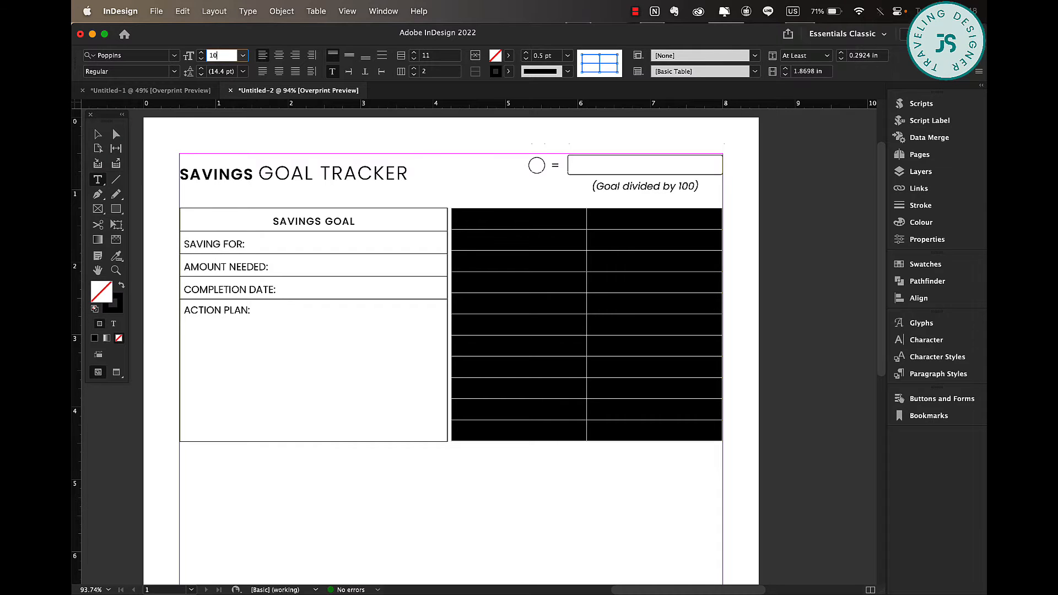
click(577, 216)
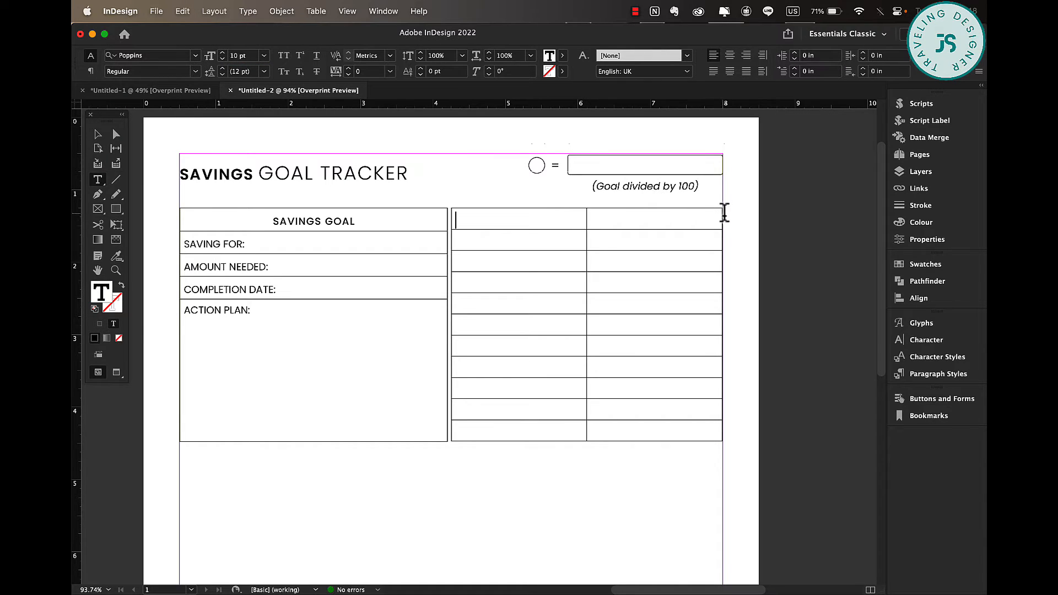
Narrow the two-column table's second column to about 1.06 in and widen the first so the table still reaches the right margin.
drag(722, 220, 663, 215)
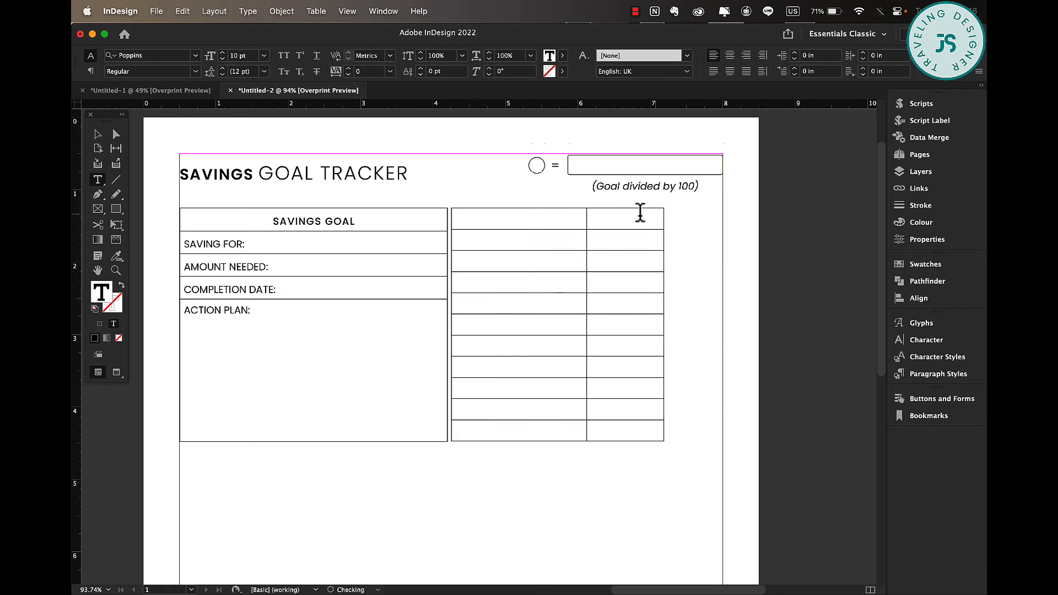
drag(585, 218, 701, 444)
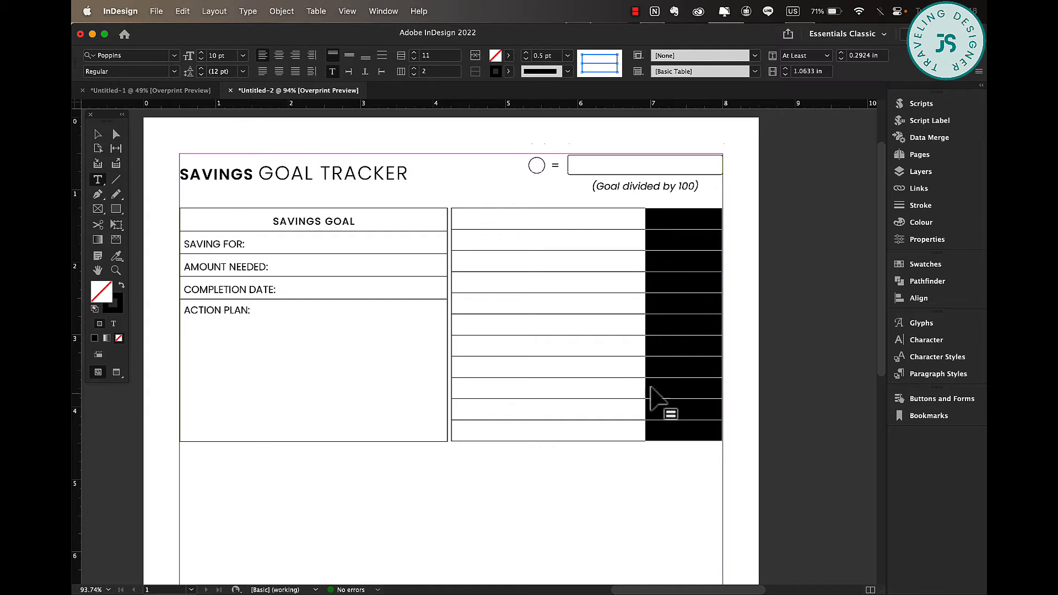
click(658, 329)
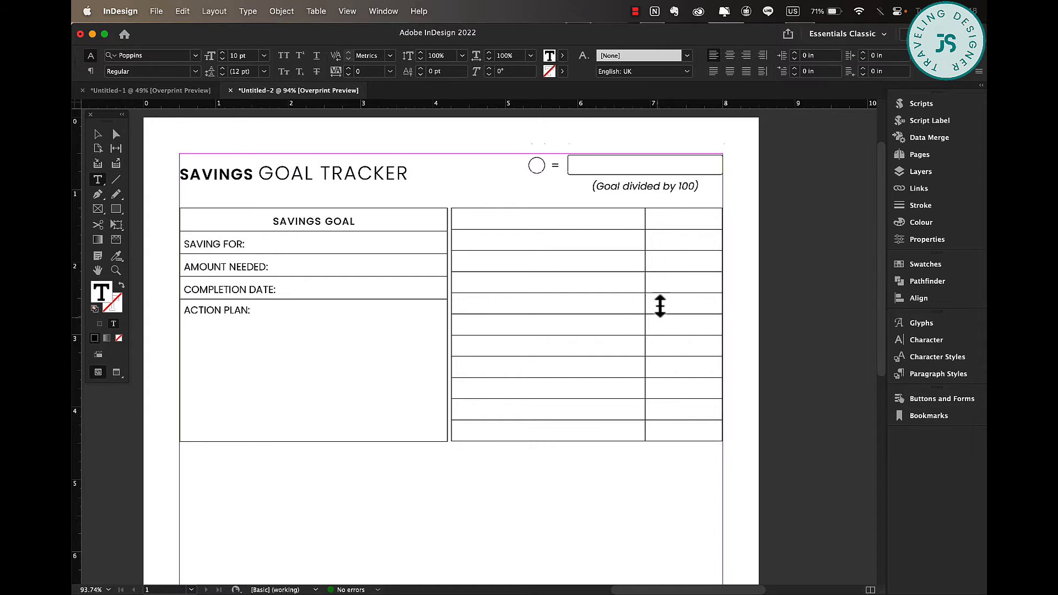
Remove the vertical divider between the two columns by setting its stroke colour to None.
drag(677, 217, 694, 447)
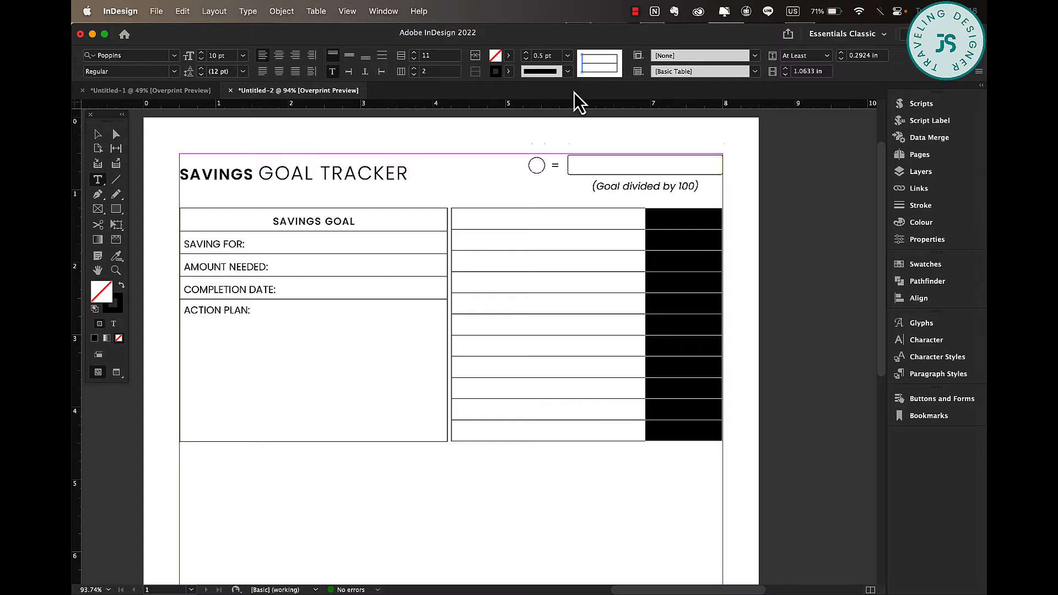
click(508, 71)
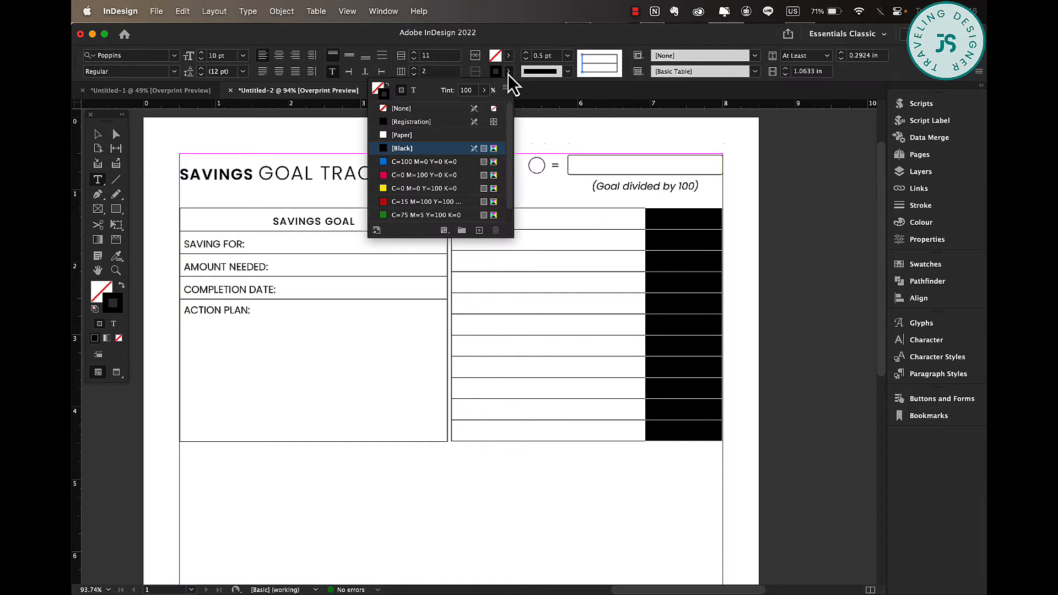
click(400, 108)
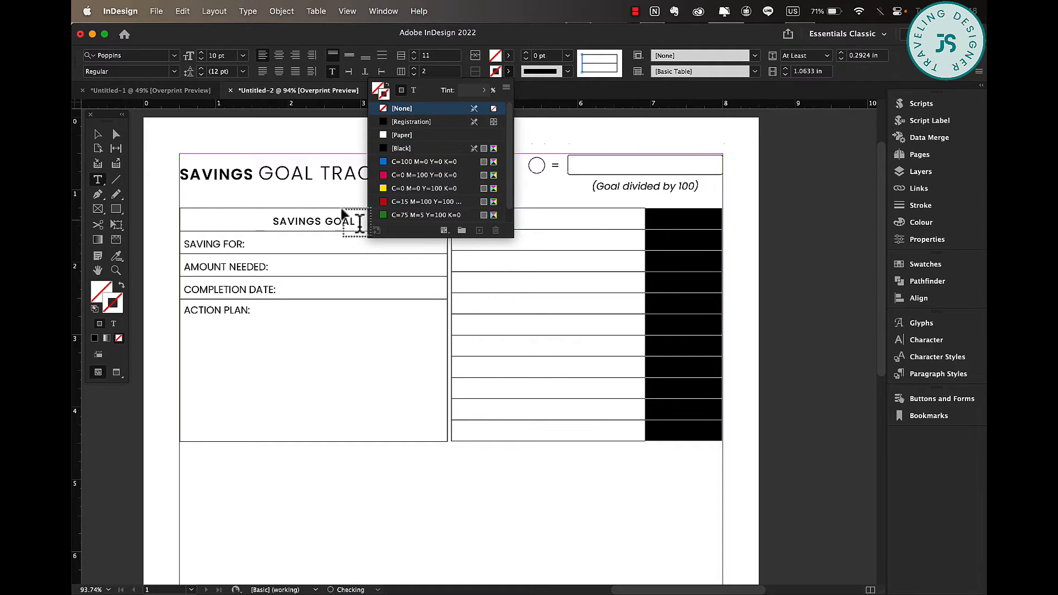
click(98, 134)
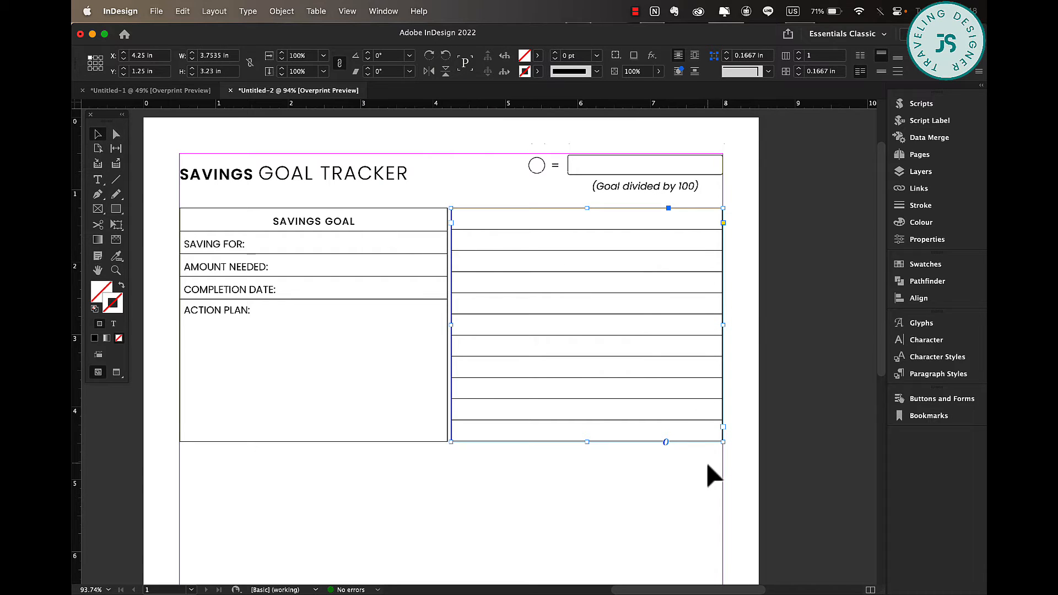
Merge the two cells in the first row of the new table into one heading cell.
double_click(522, 214)
drag(522, 213, 709, 218)
right_click(709, 220)
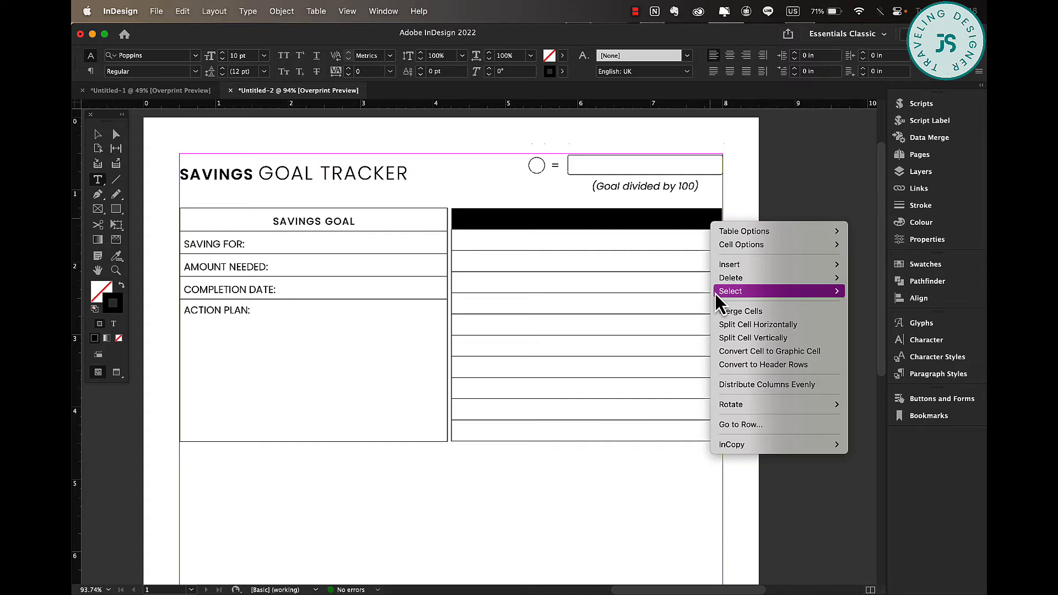
click(755, 312)
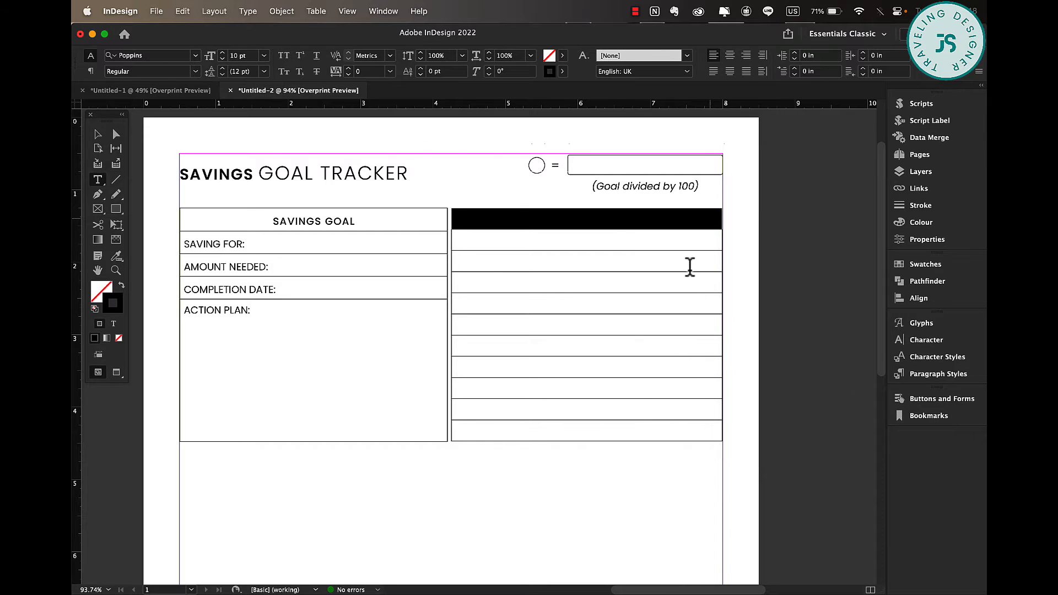
click(608, 219)
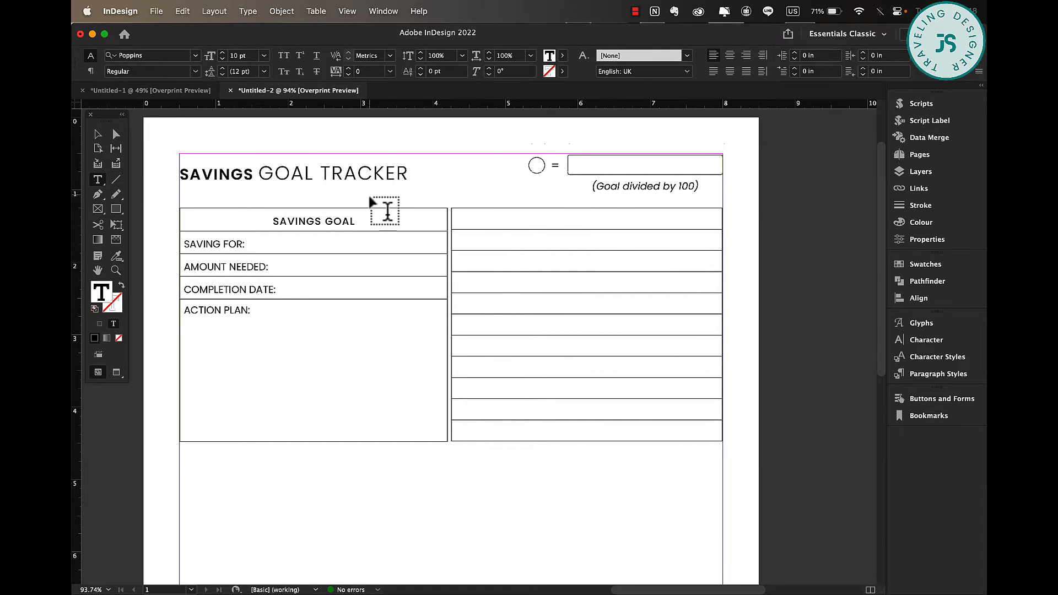
Copy the SAVINGS GOAL heading into the merged cell and change its text to PROGRESS TRACKER.
triple_click(352, 211)
click(599, 223)
triple_click(599, 219)
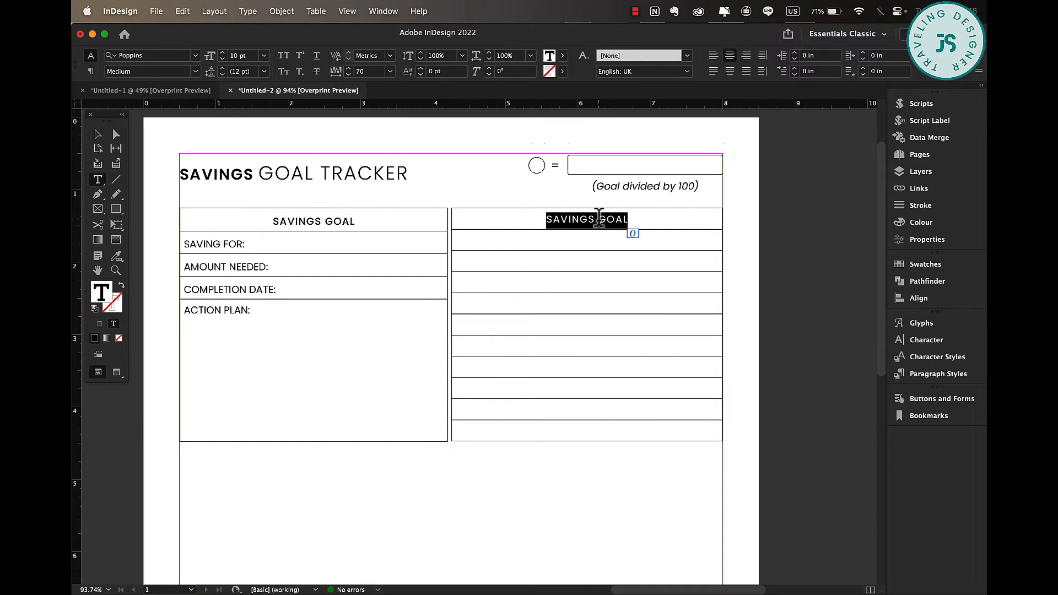
text(PROGRE)
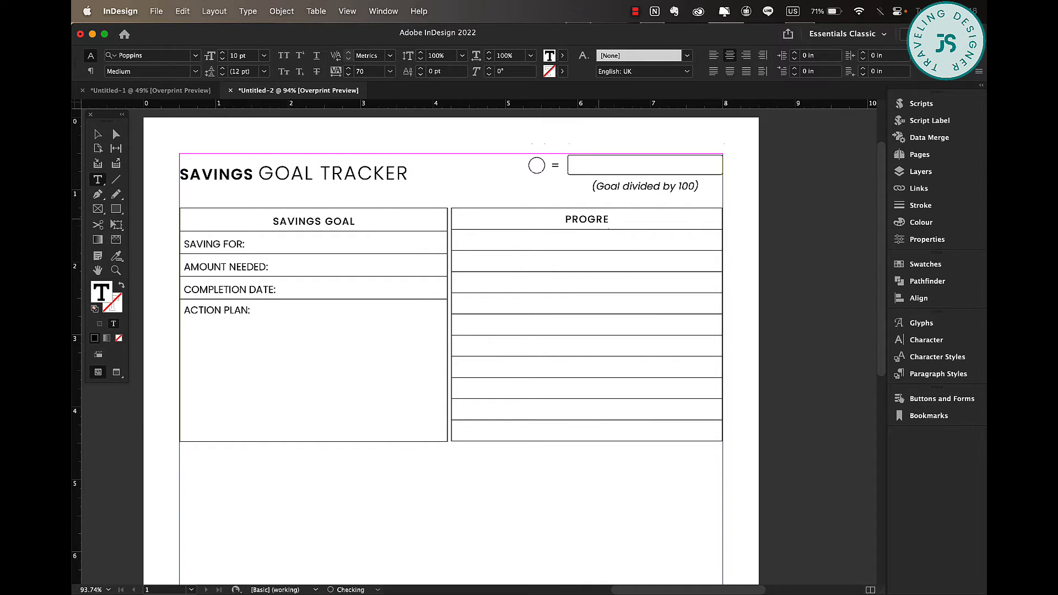
text(SS TRACKER)
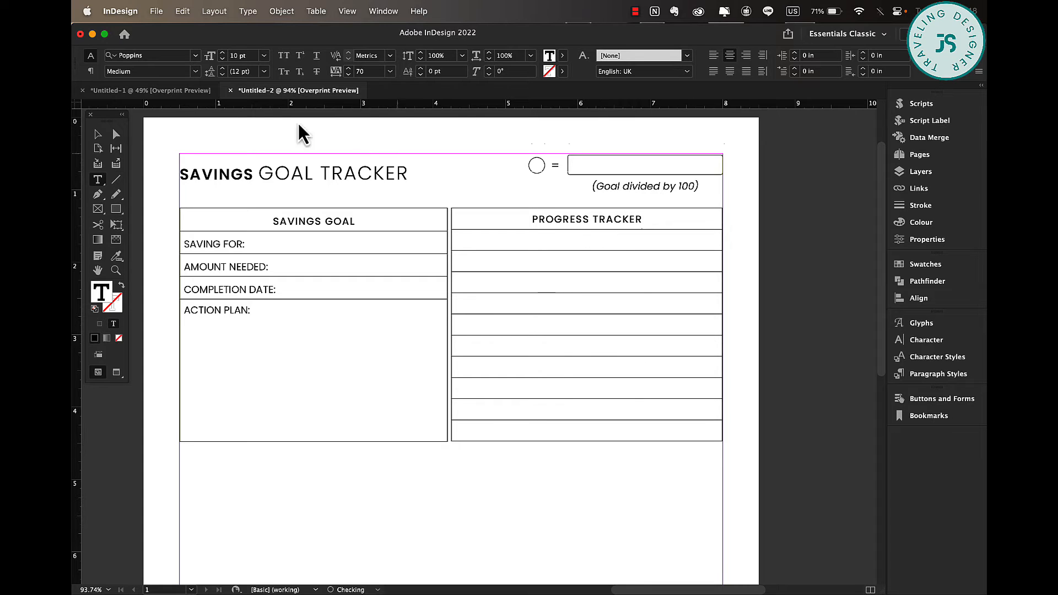
Vertically centre the text in the narrow column's cells below the PROGRESS TRACKER heading.
click(97, 134)
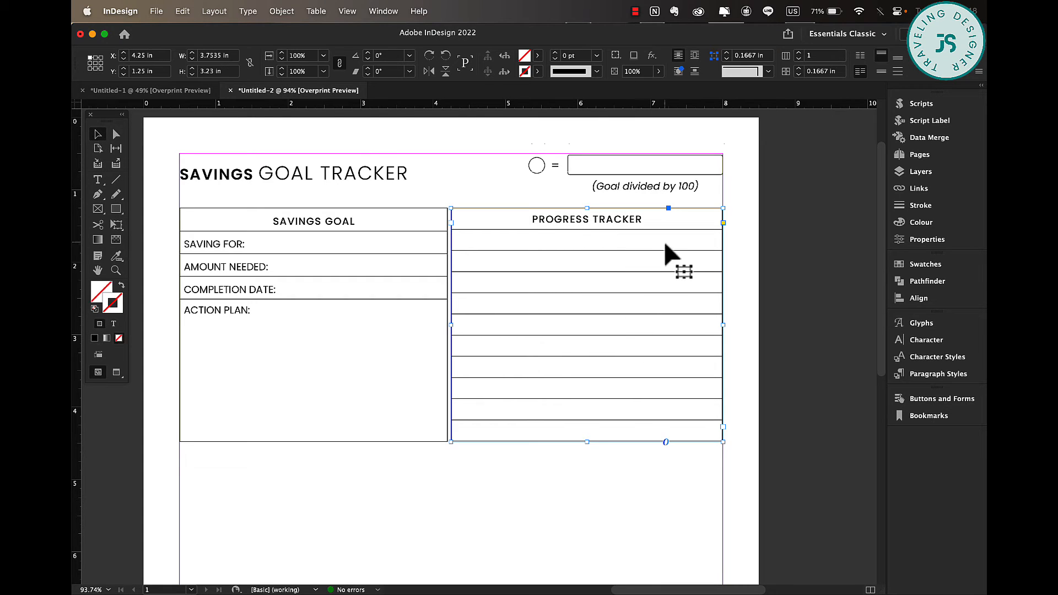
double_click(679, 240)
drag(680, 238, 690, 446)
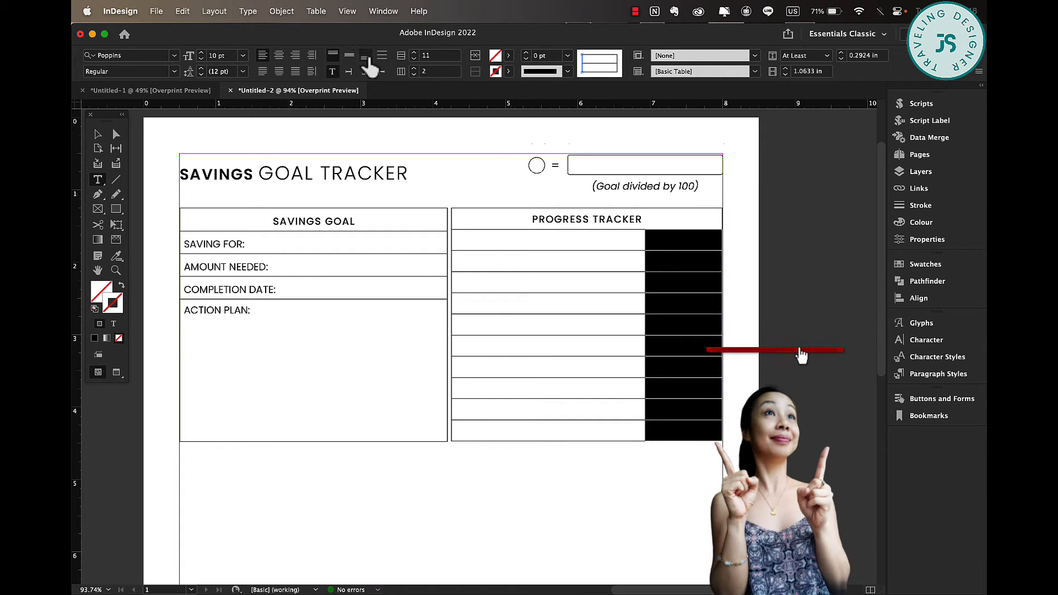
click(350, 55)
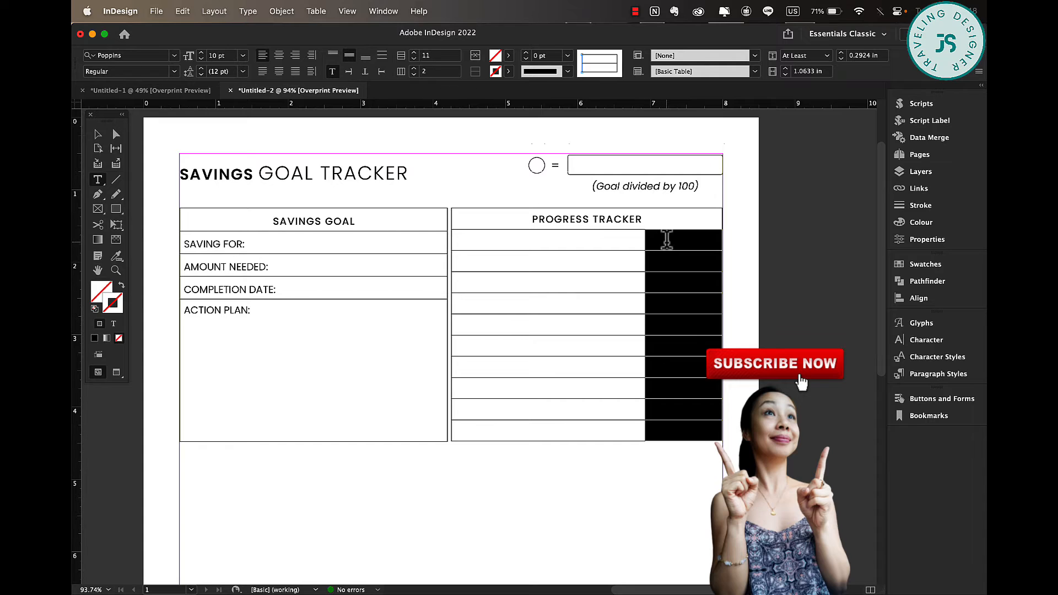
Enter 100% in the narrow column's first cell under the heading and copy it into the nine cells below.
click(660, 242)
text(100)
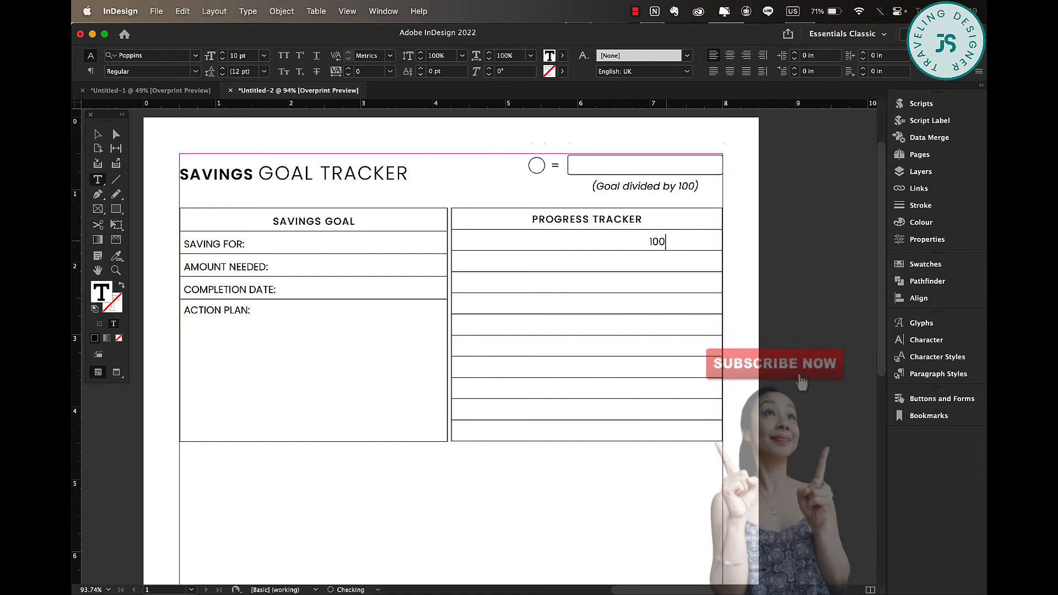
key(super+a)
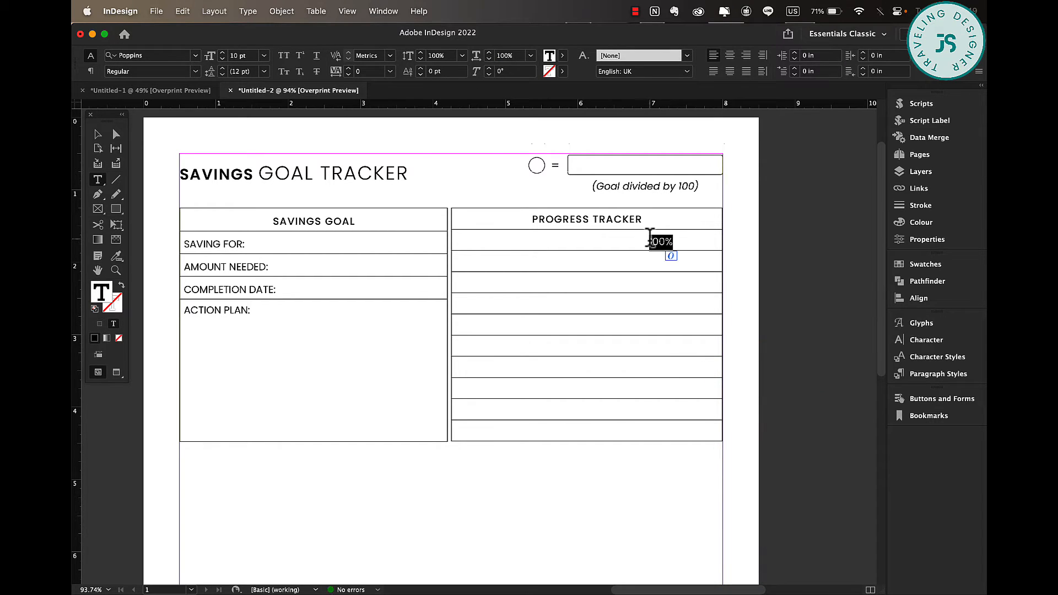
key(super+c)
click(672, 259)
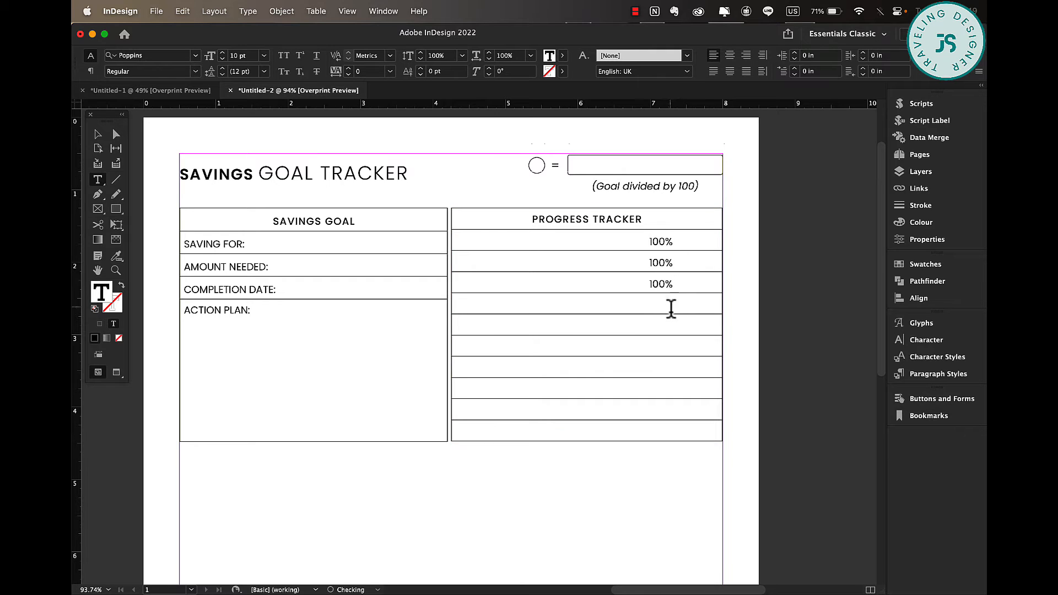
key(super+v)
key(Escape)
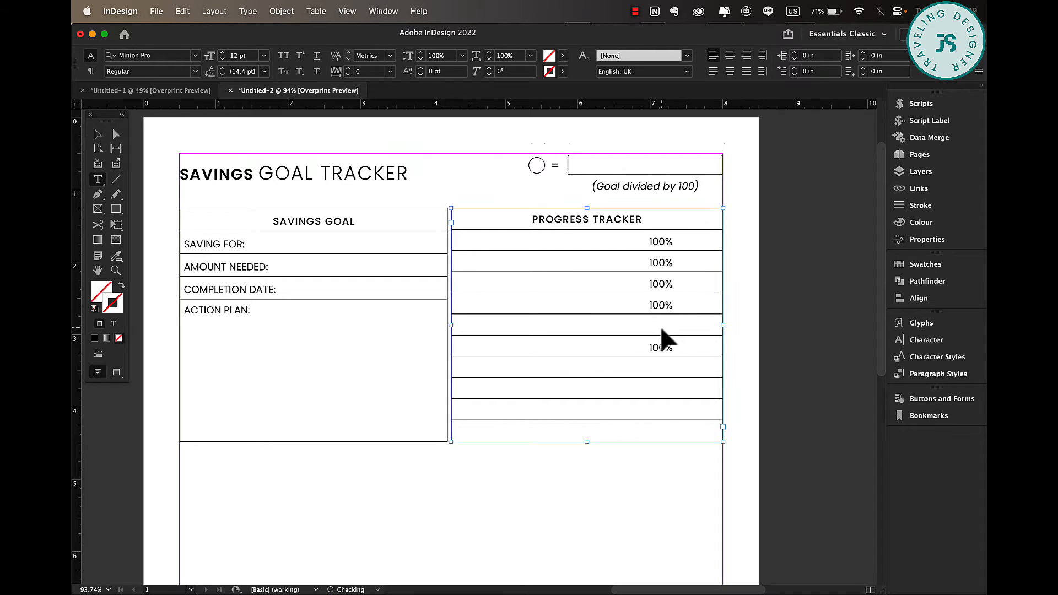
click(662, 324)
key(super+v)
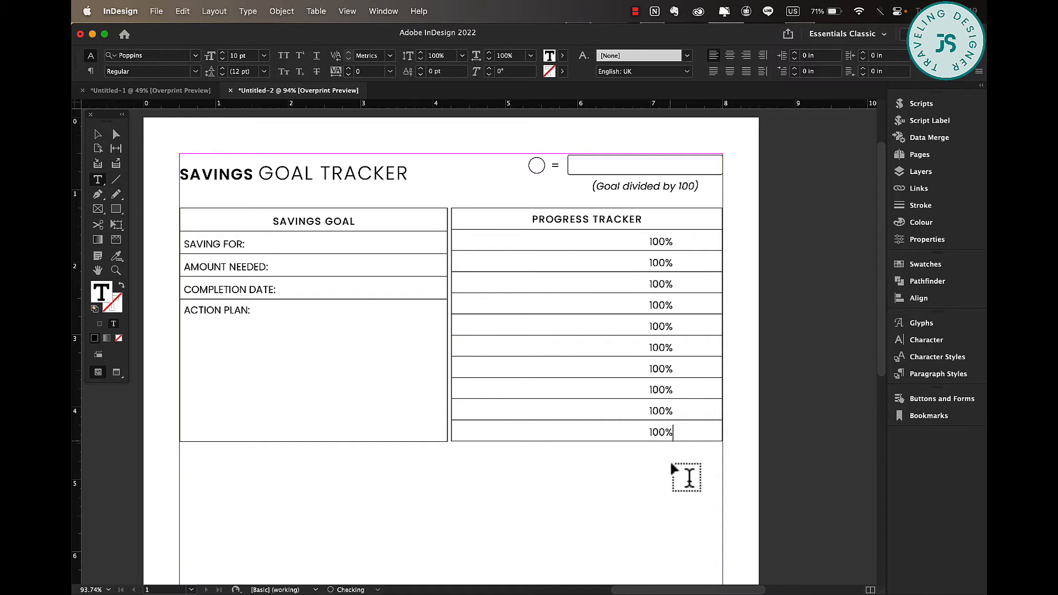
Change the nine percentages below the 100% row to descend in steps of ten, from 90% down to 10%.
click(661, 432)
key(BackSpace)
click(663, 389)
key(BackSpace)
key(BackSpace)
text(3)
click(662, 368)
key(BackSpace)
key(BackSpace)
text(4)
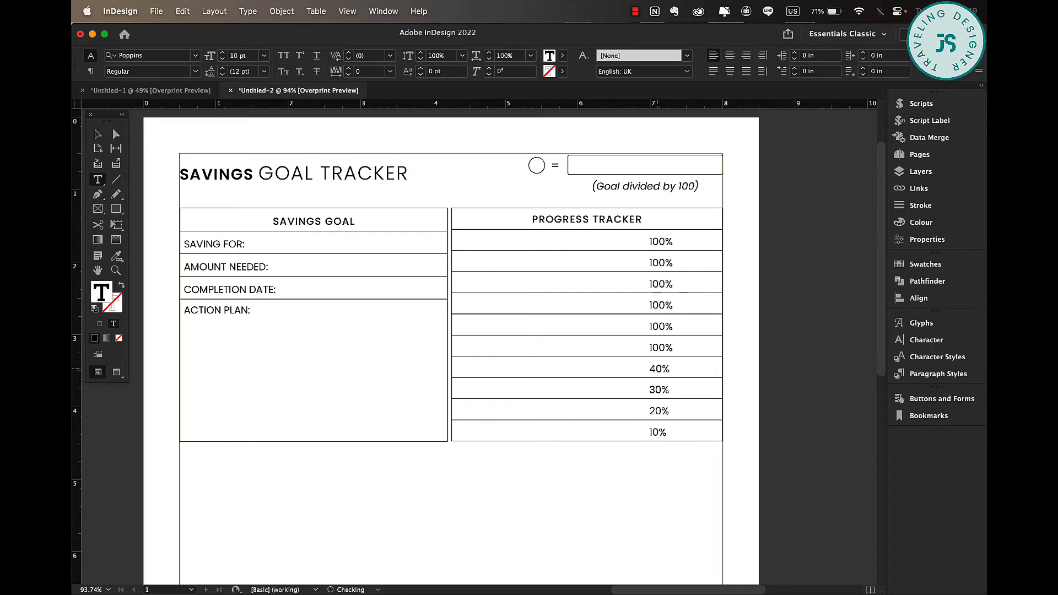
click(661, 347)
key(BackSpace)
key(BackSpace)
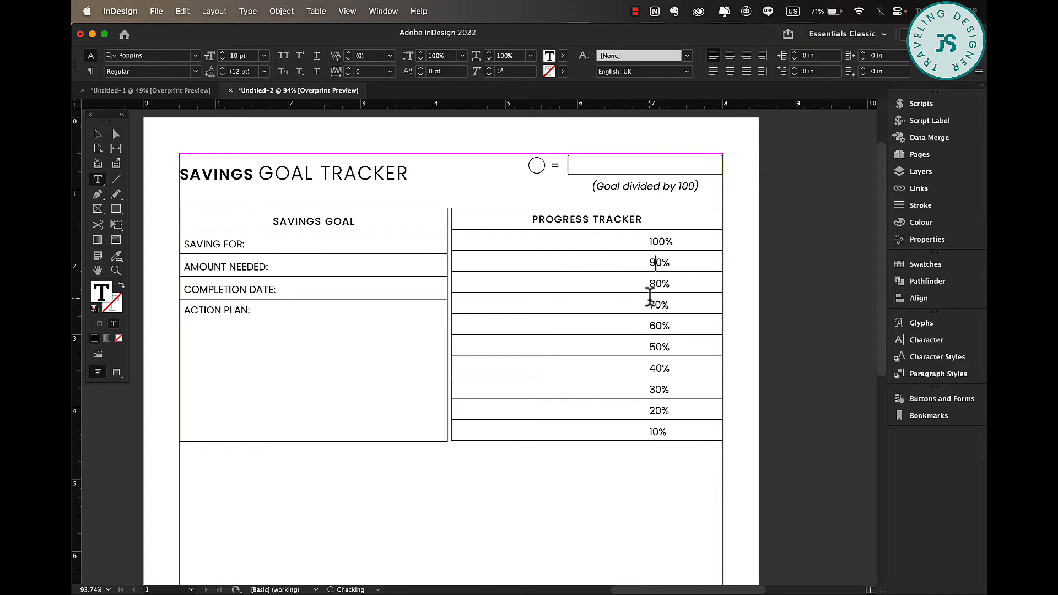
click(656, 263)
Apply a dotted stroke type to the horizontal lines of the 90% to 10% rows, leaving out the outer vertical edges.
drag(592, 253, 700, 430)
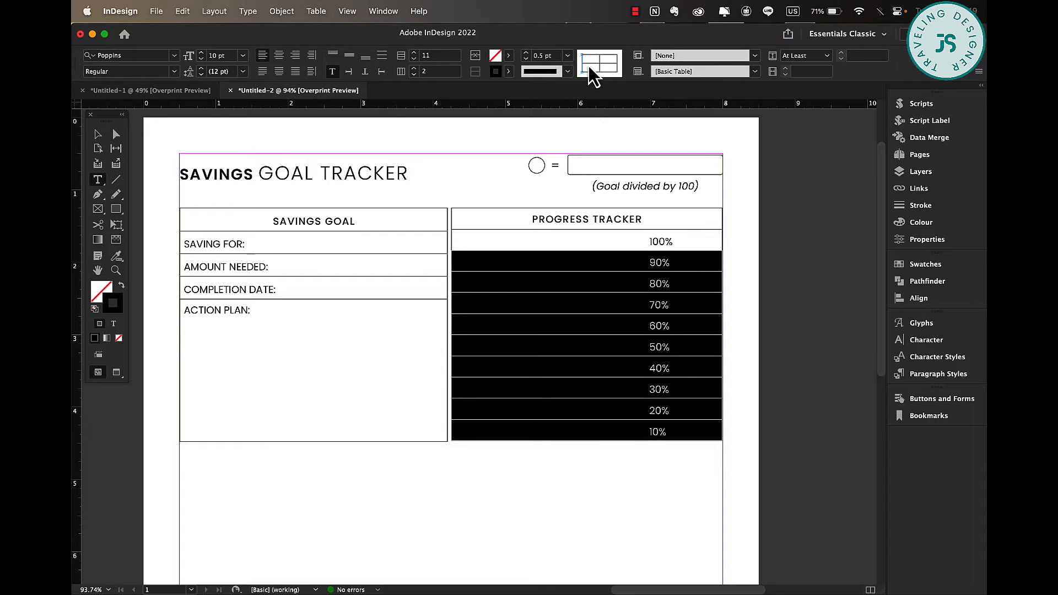
click(581, 61)
click(593, 55)
click(567, 56)
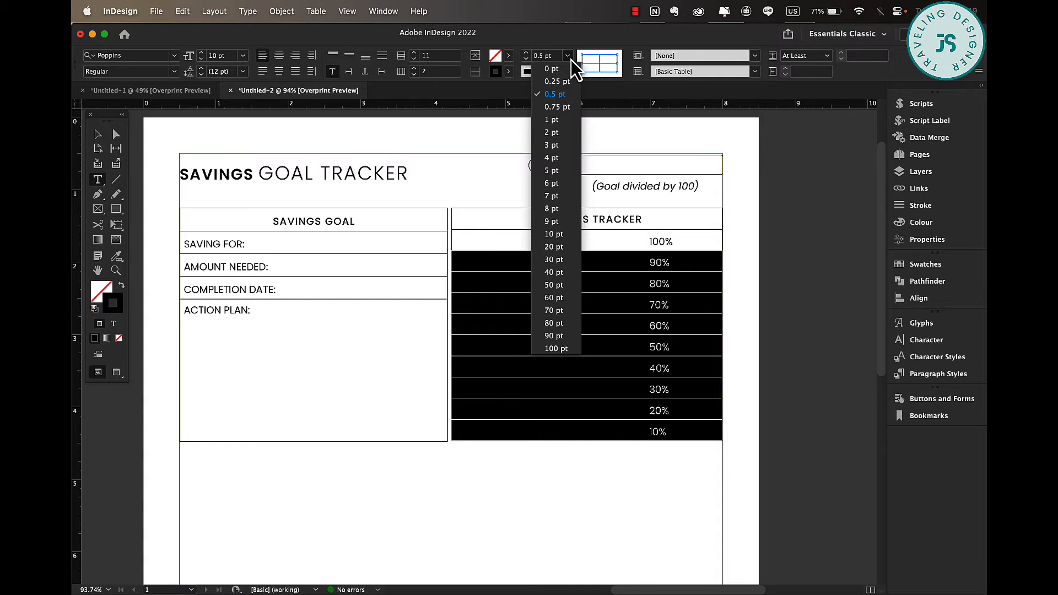
click(526, 73)
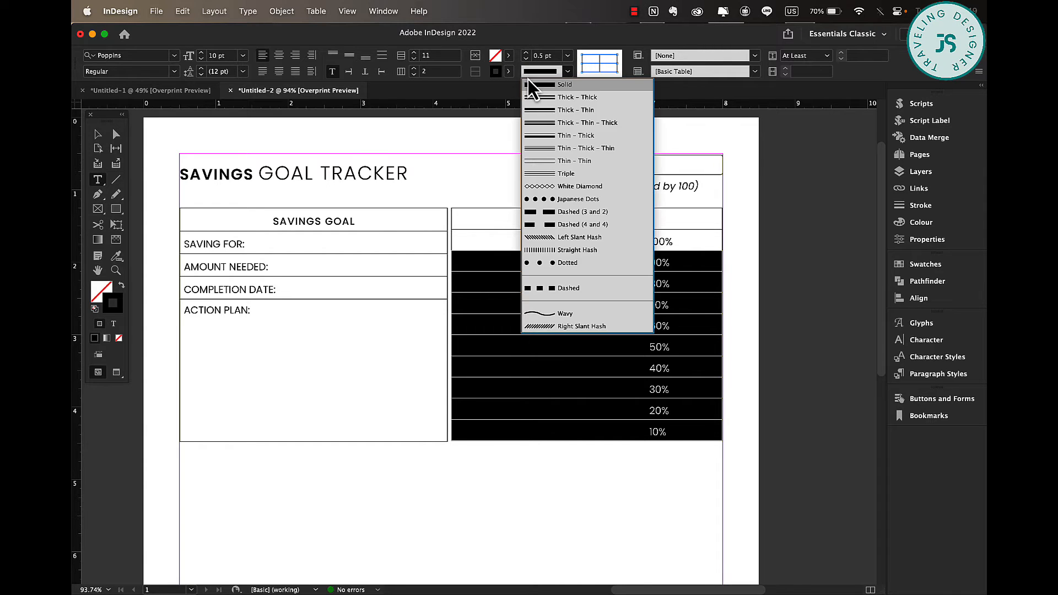
click(591, 206)
click(97, 133)
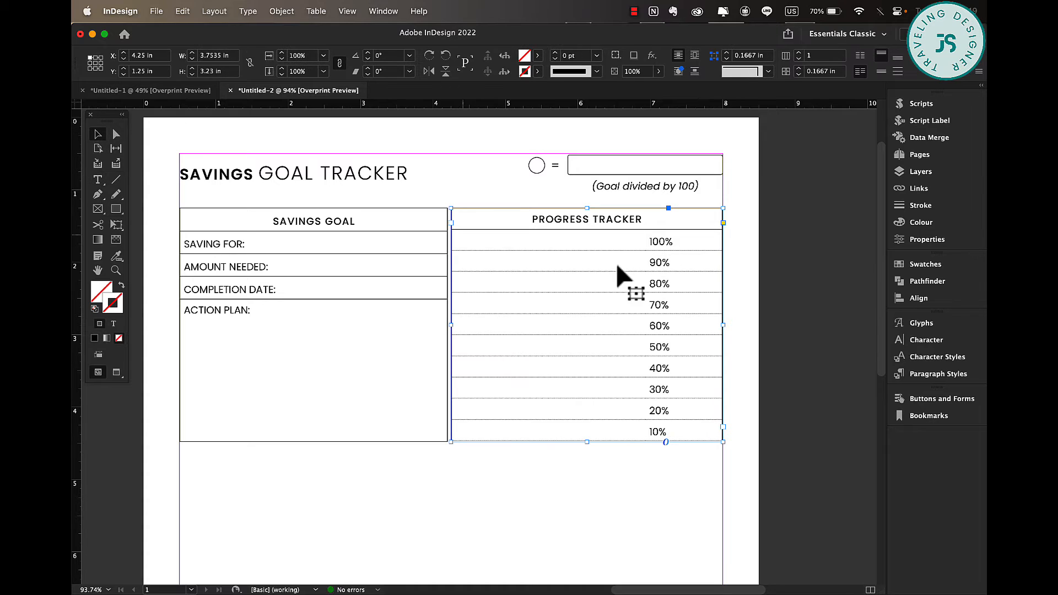
Set the stroke colour of the PROGRESS TRACKER table's outer vertical edges to None, leaving its horizontal lines out of the change.
double_click(460, 213)
key(super+a)
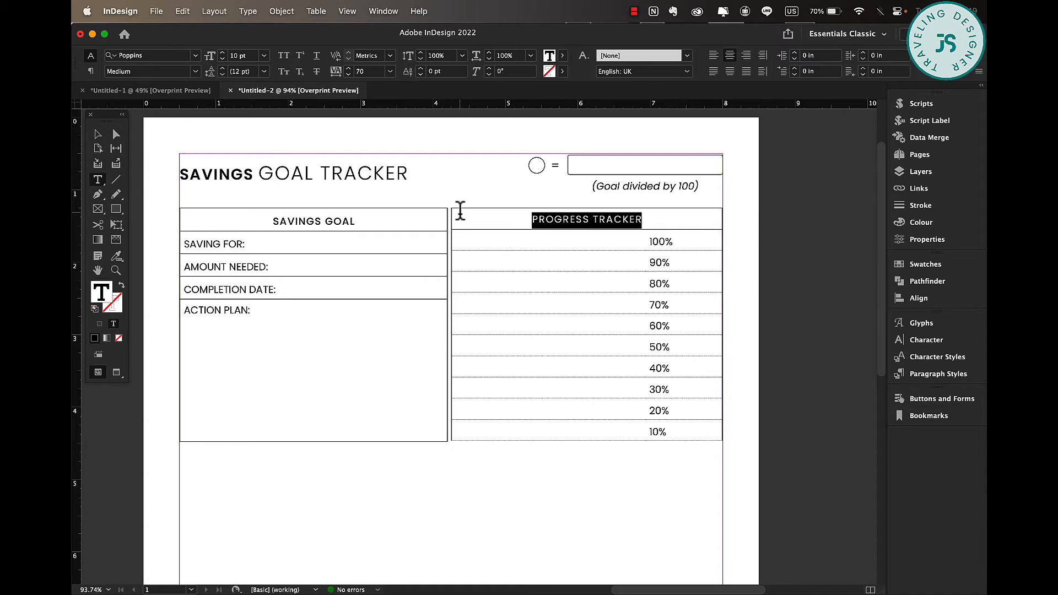
click(459, 204)
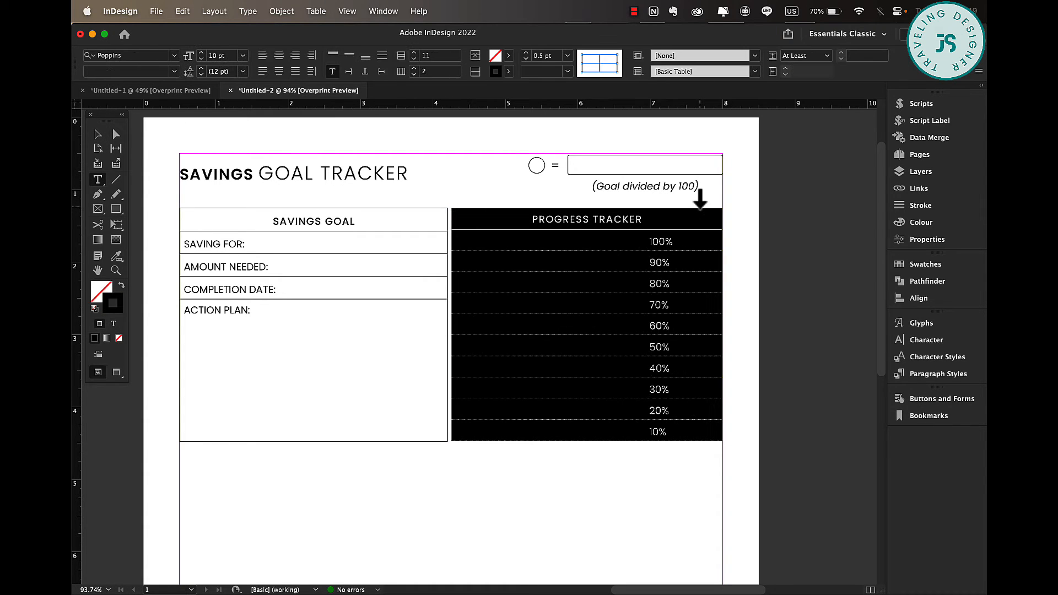
click(592, 65)
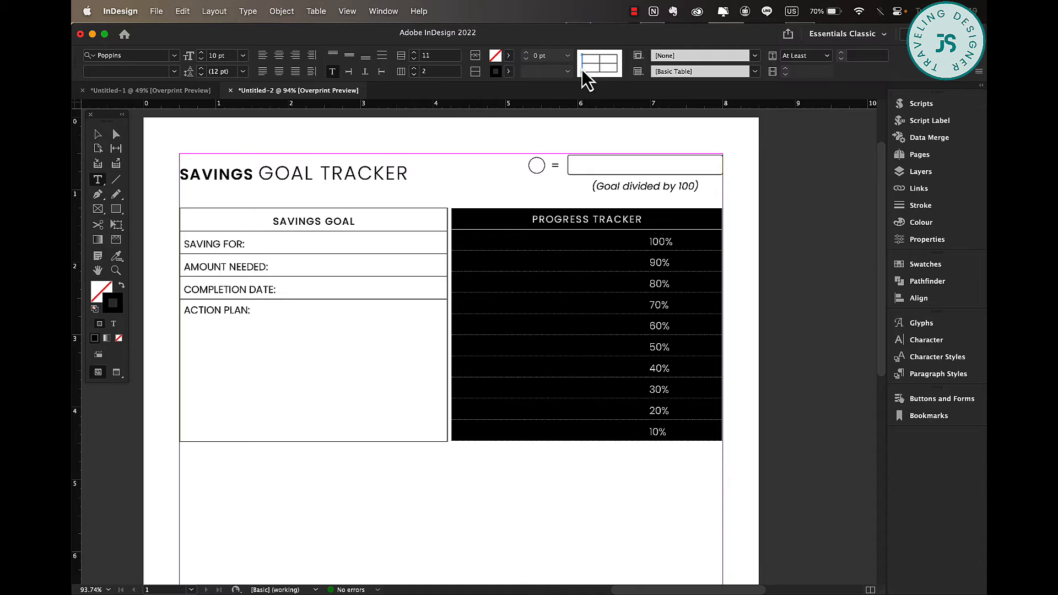
click(582, 69)
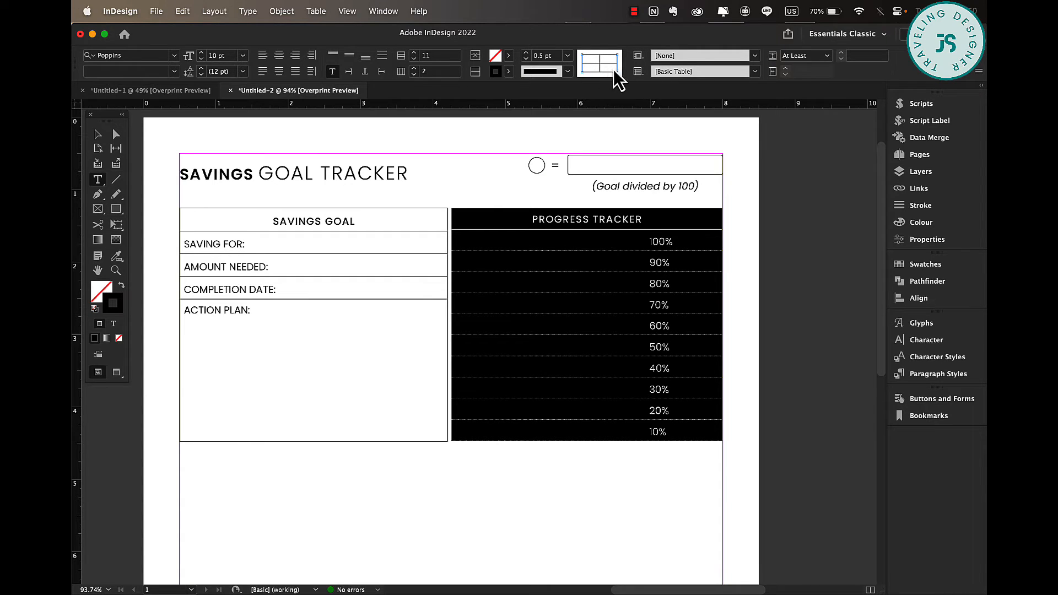
click(501, 73)
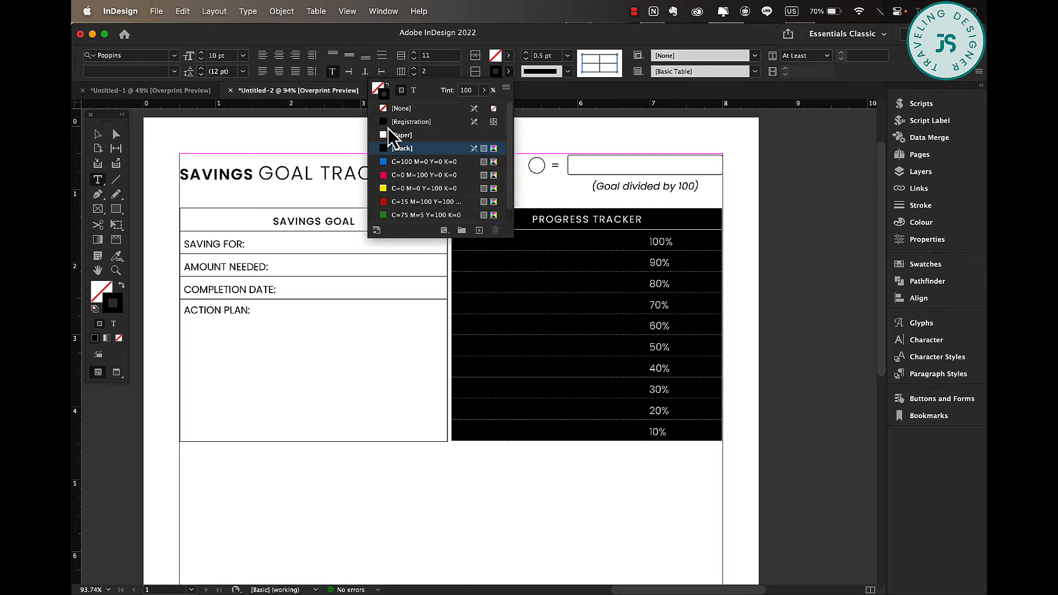
click(403, 109)
click(97, 134)
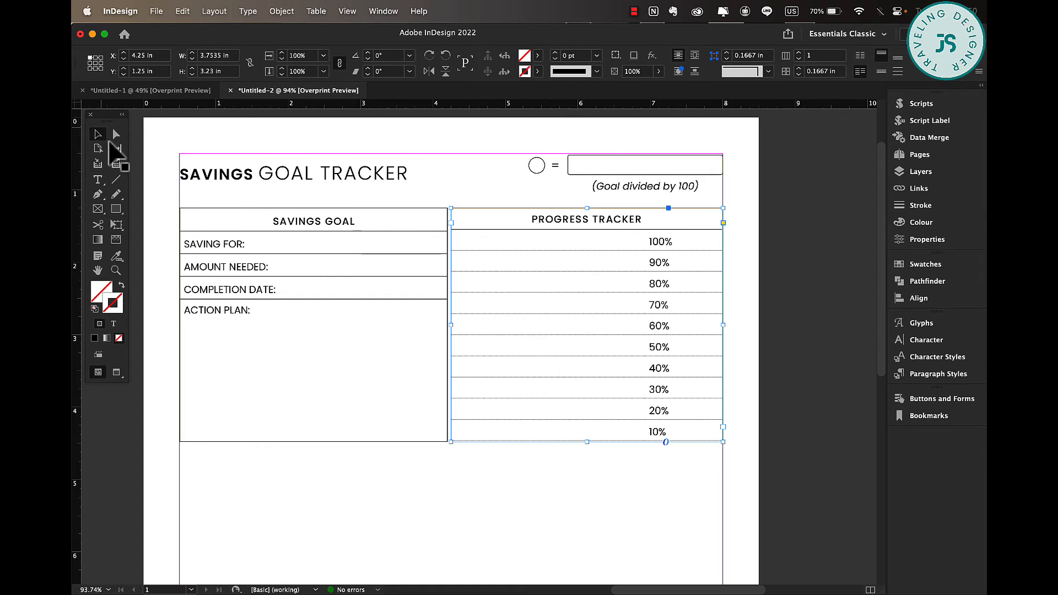
click(556, 517)
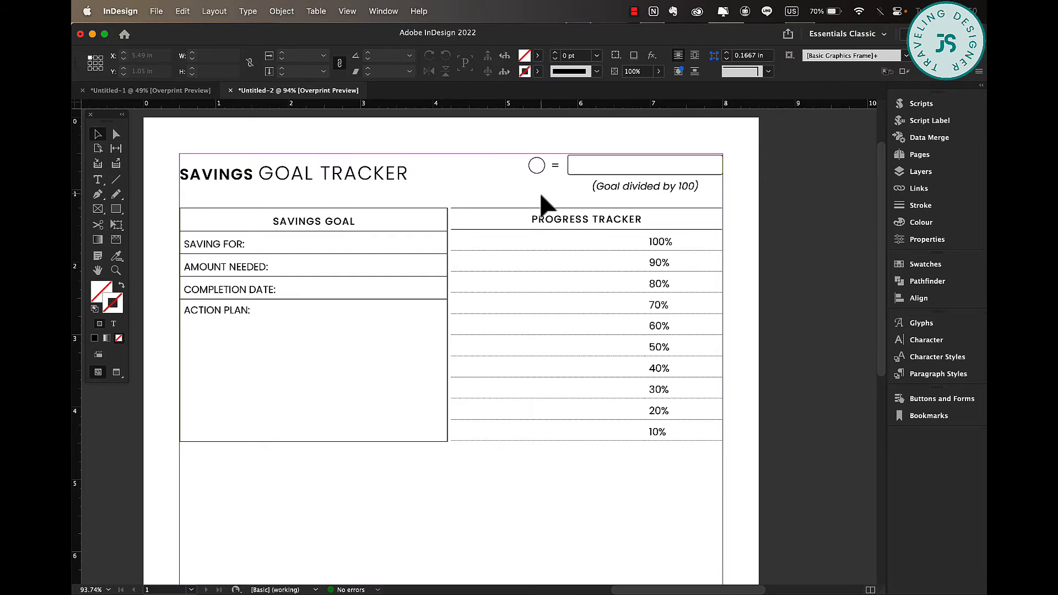
Copy the circle from the key to the start of the PROGRESS TRACKER table's 100% row.
scroll(543, 205, up, 3)
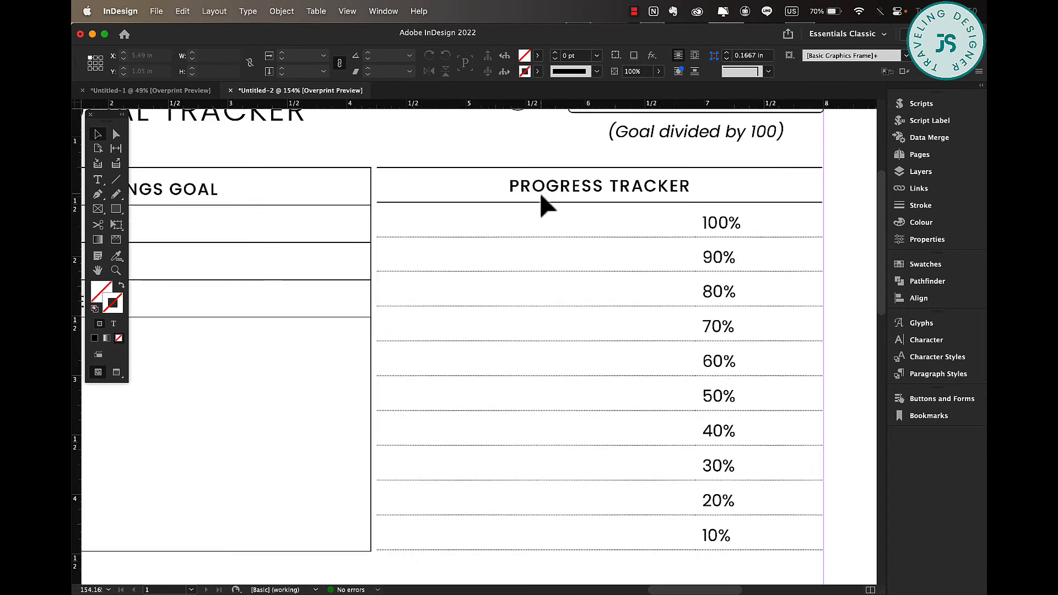
scroll(501, 142, up, 3)
click(497, 228)
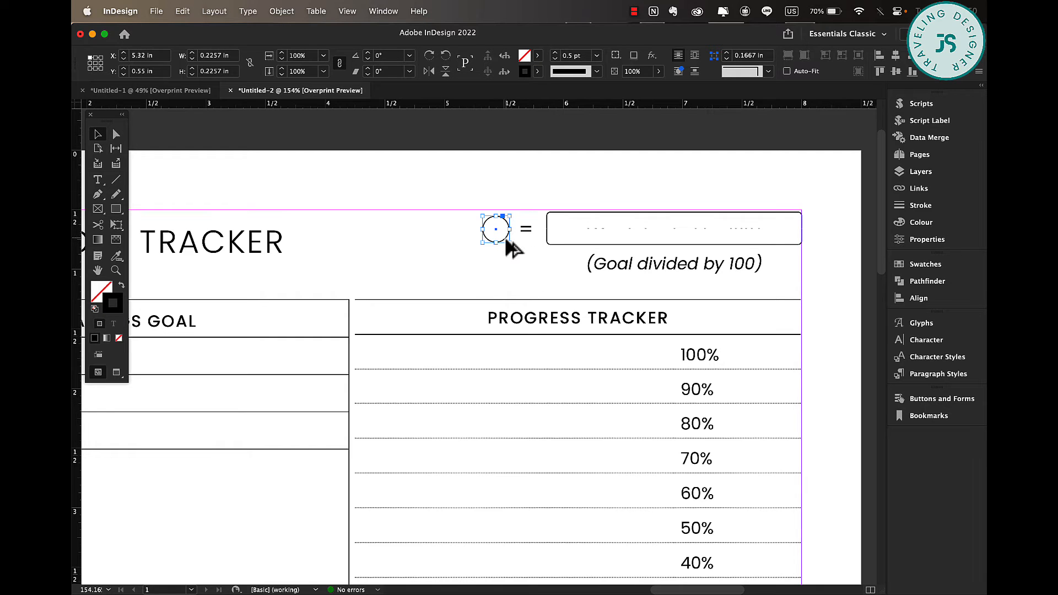
drag(503, 237, 383, 360)
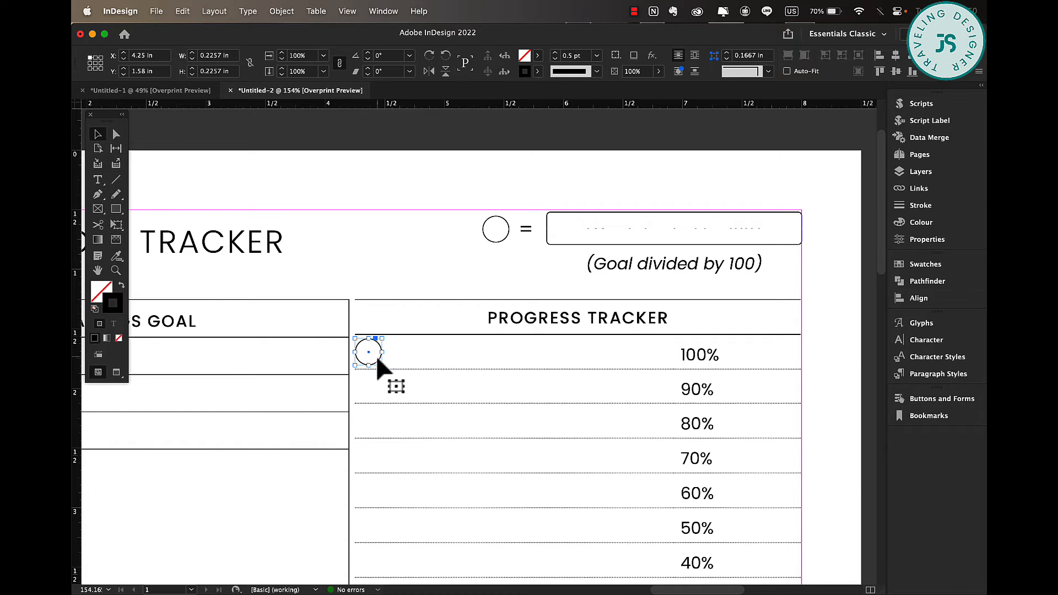
Duplicate the circle along the 100% row until ten circles fill the space before the percentage.
drag(379, 360, 511, 362)
click(412, 360)
click(410, 360)
shift+click(378, 361)
shift+click(410, 361)
shift+click(377, 360)
click(578, 362)
shift+click(596, 361)
drag(596, 361, 655, 365)
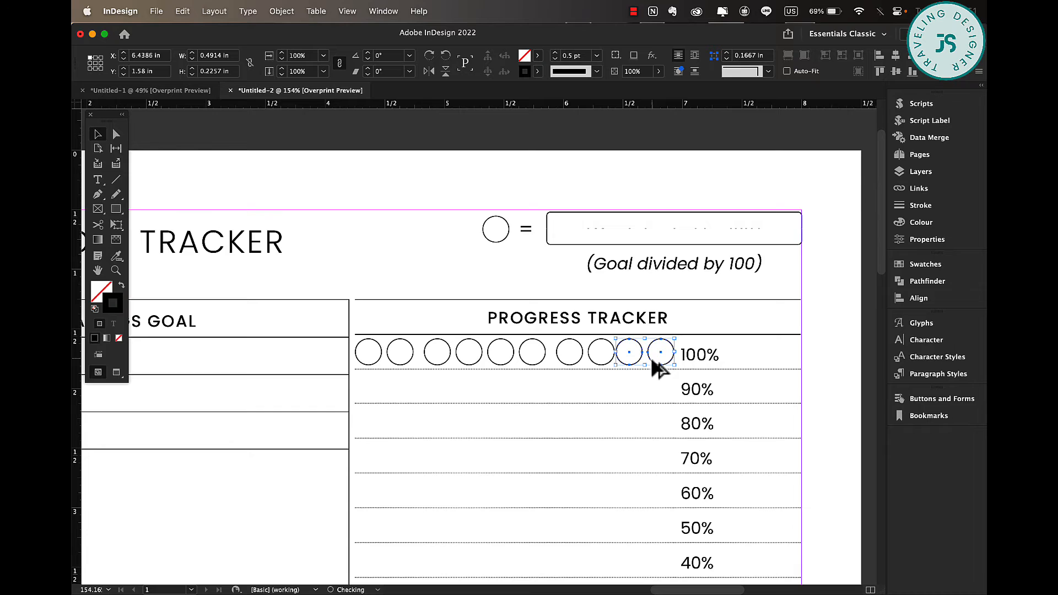
Distribute the horizontal spacing evenly between the ten circles in the 100% row.
click(351, 361)
drag(353, 359, 657, 353)
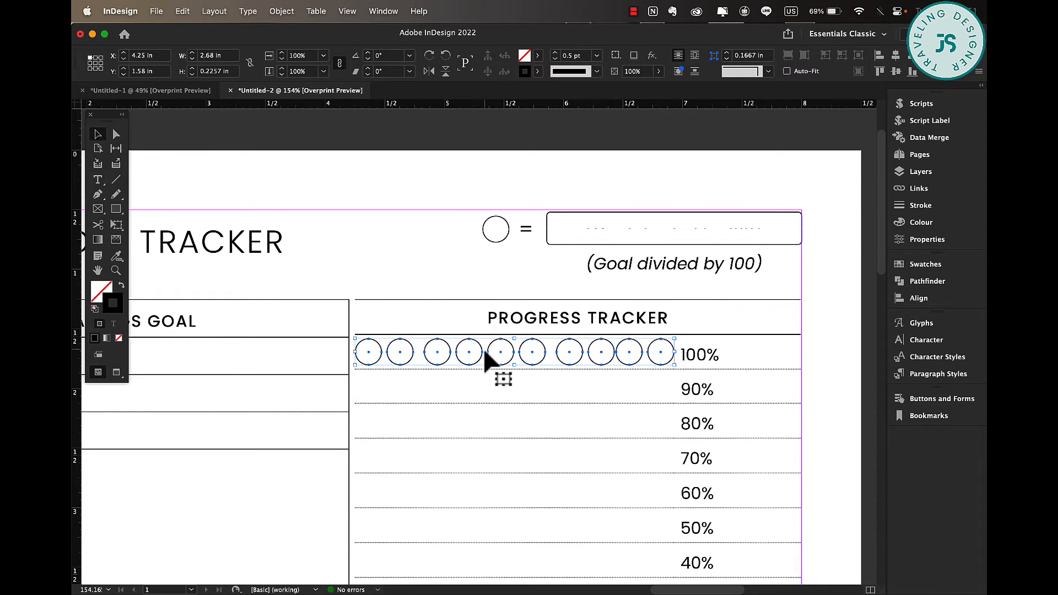
click(919, 300)
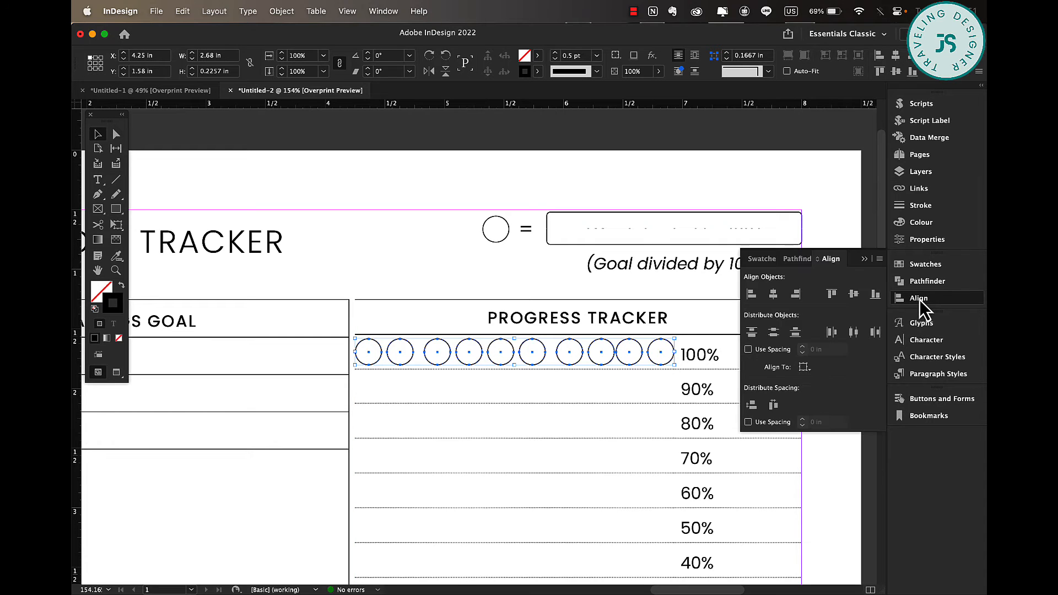
click(773, 406)
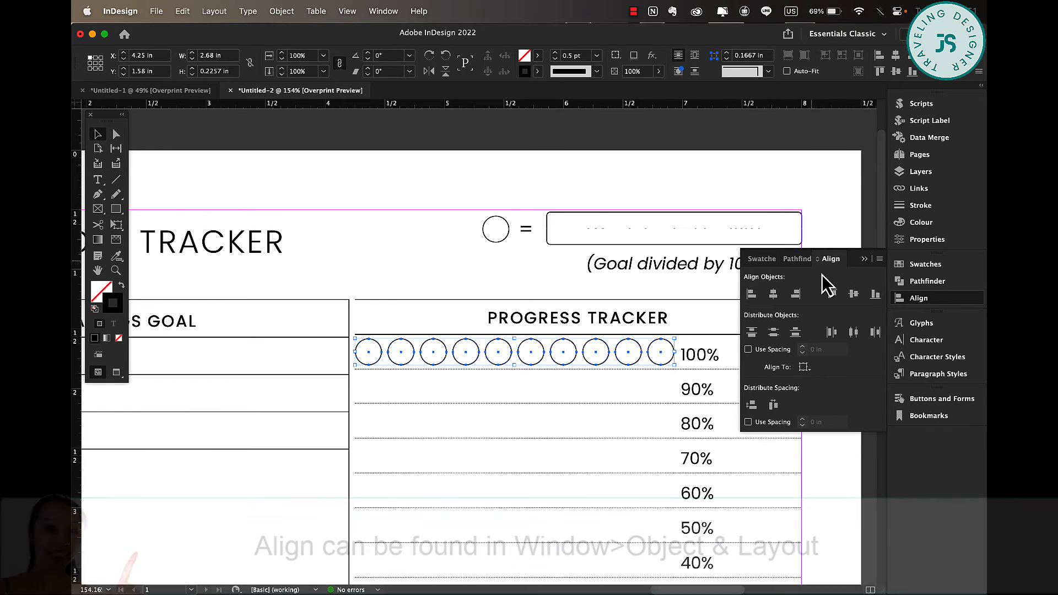
click(864, 259)
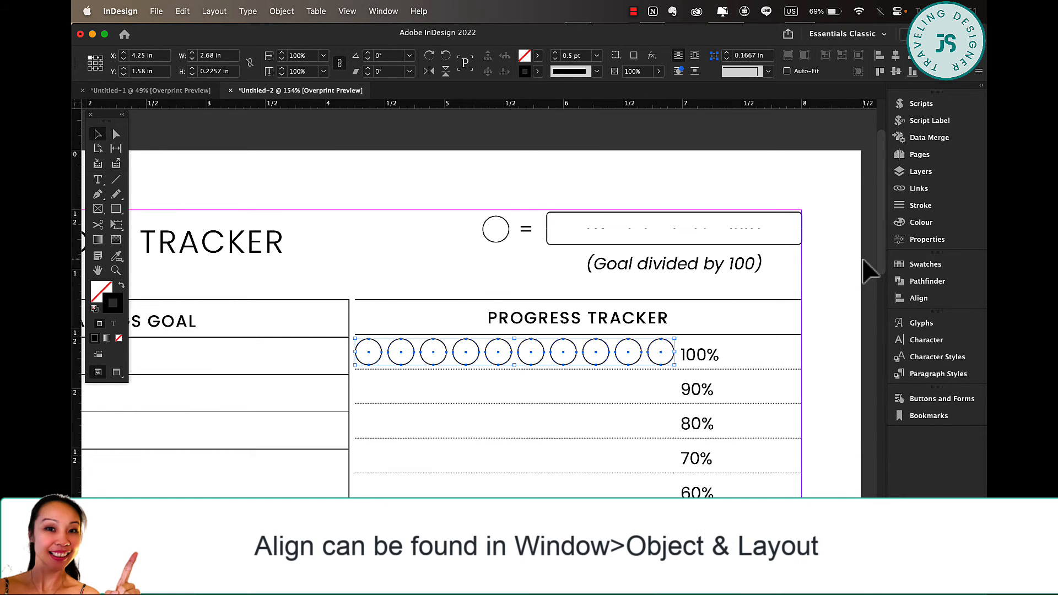
click(386, 12)
mouse_move(410, 243)
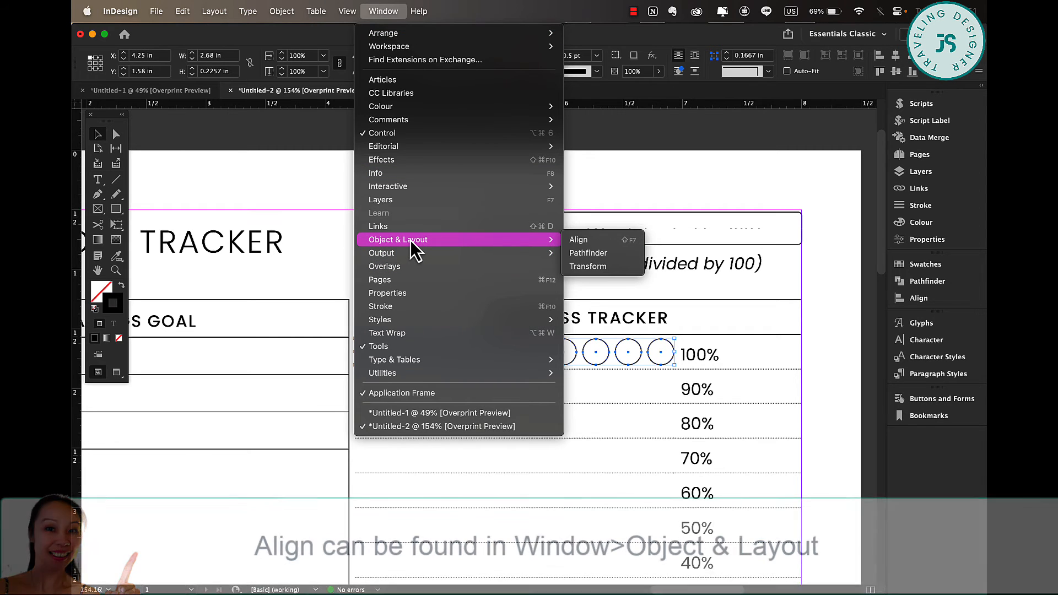
mouse_move(540, 239)
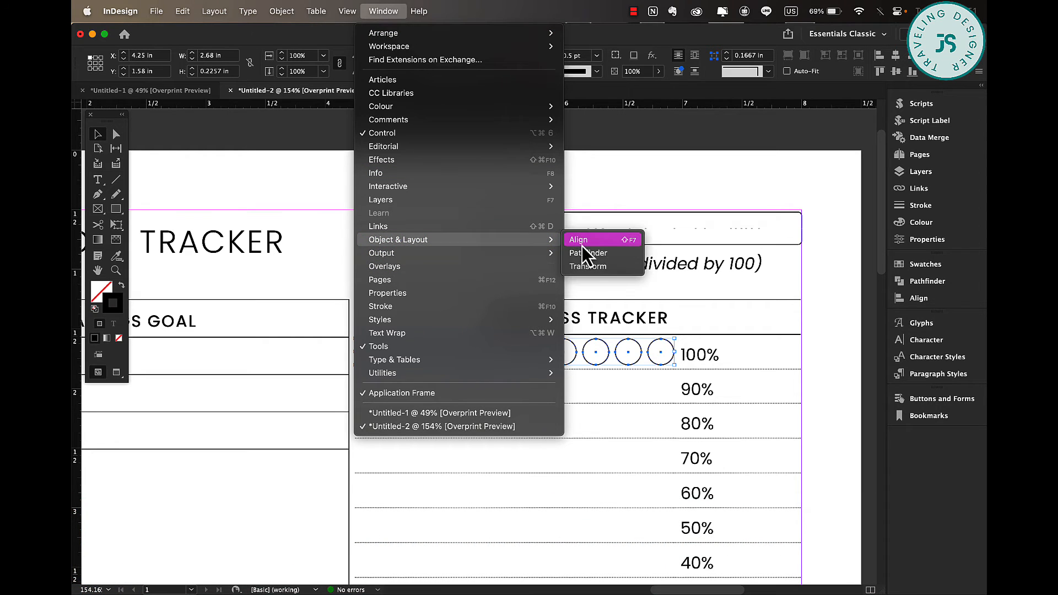
click(961, 488)
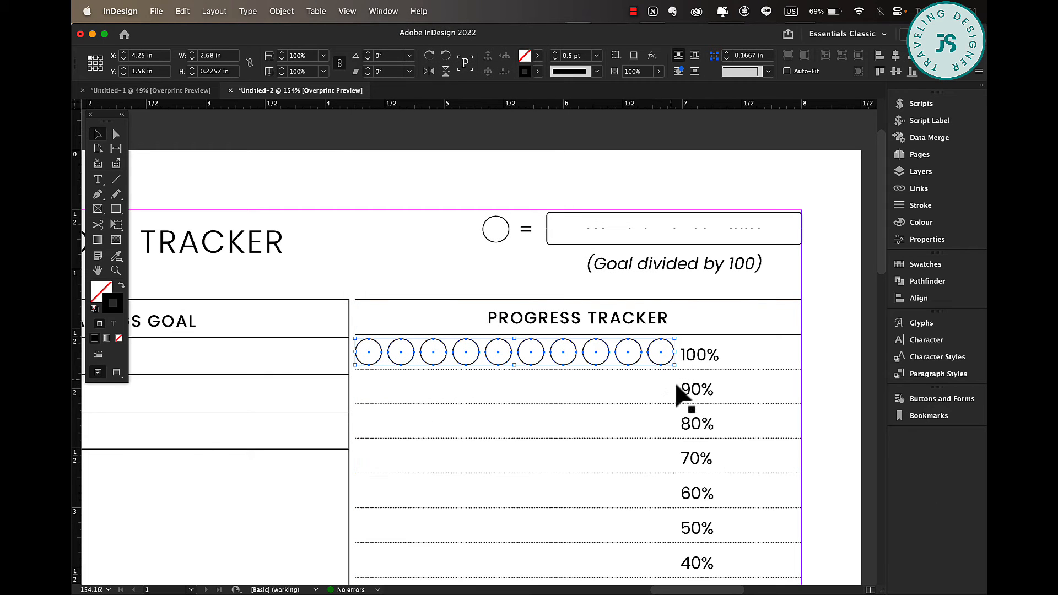
Group the ten circles and copy the group into the 90%, 80% and 70% rows.
key(super+g)
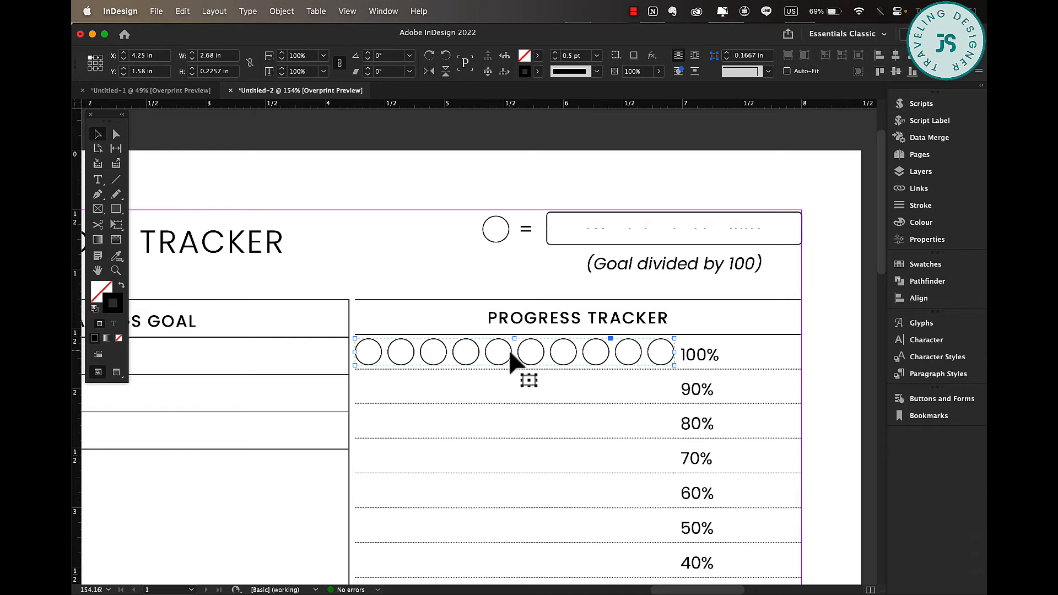
drag(512, 355, 512, 389)
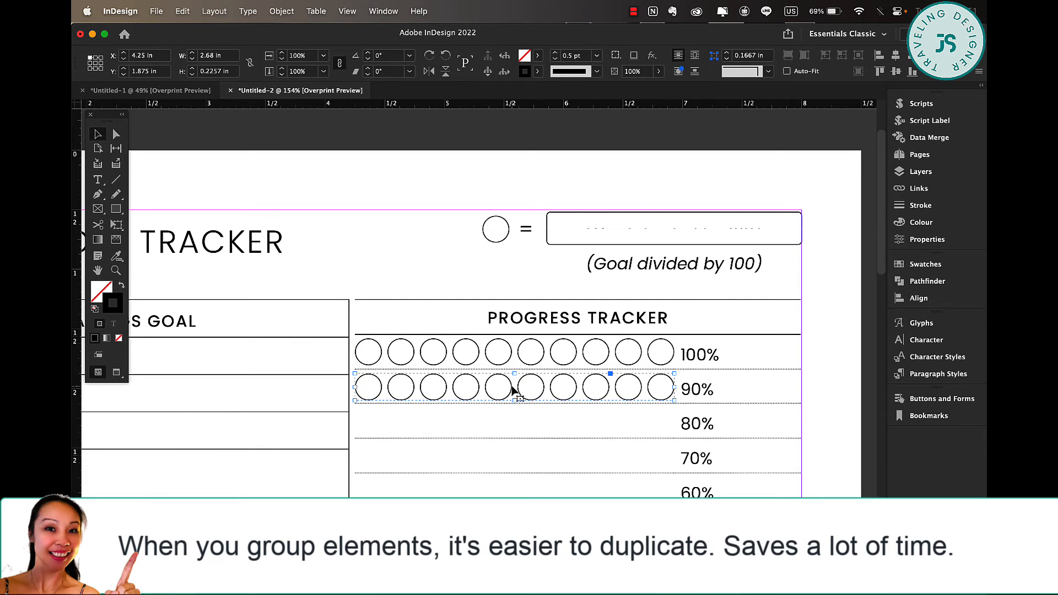
shift+click(378, 366)
drag(379, 371, 381, 440)
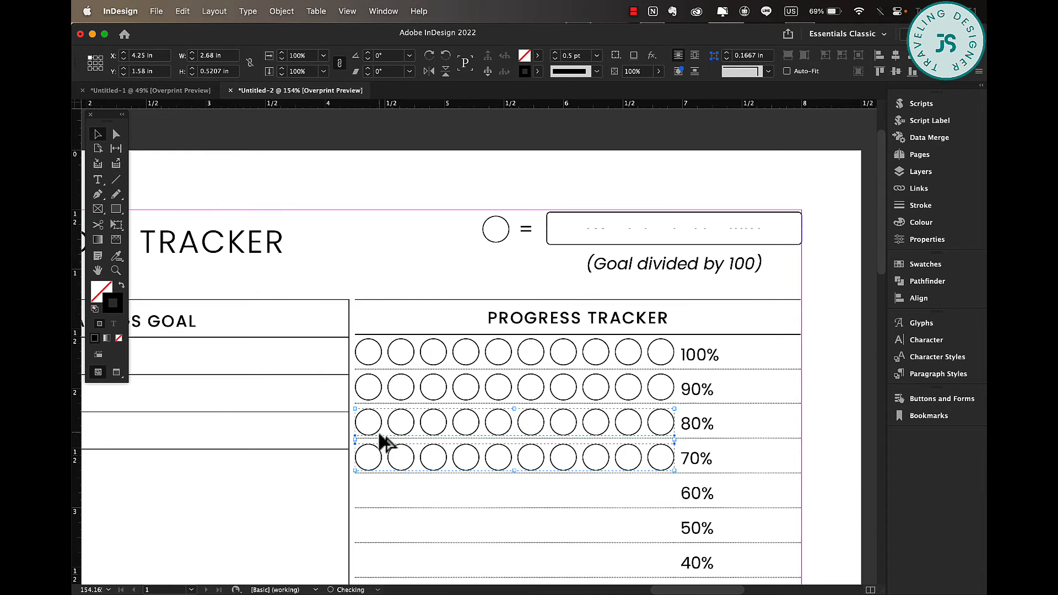
Copy the existing circle rows downward to fill the 60% to 10% rows of the table.
shift+click(379, 395)
shift+click(370, 364)
drag(380, 358, 383, 494)
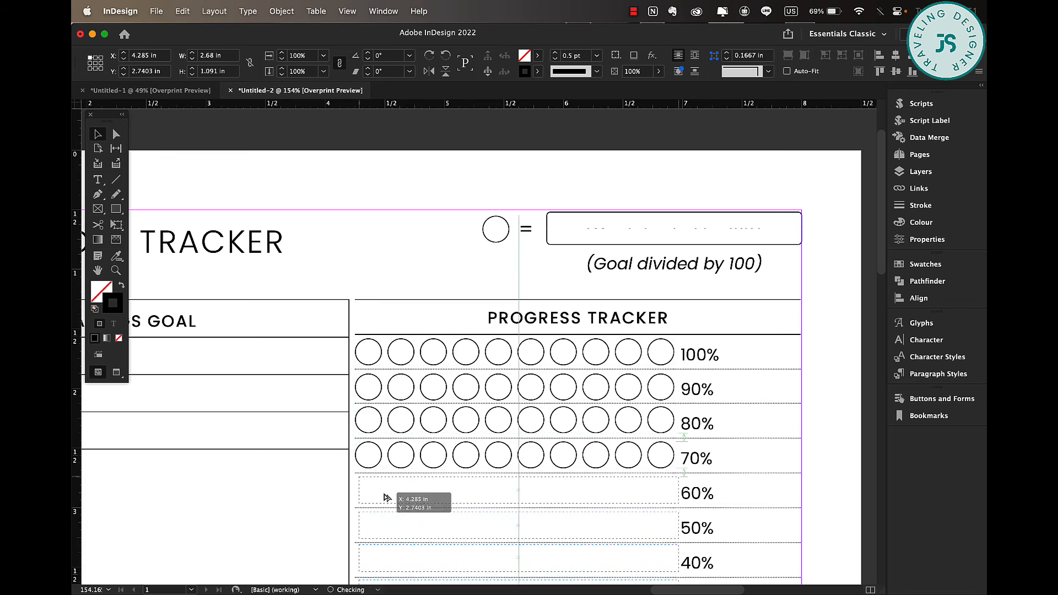
scroll(383, 491, down, 8)
click(397, 253)
click(398, 257)
shift+click(397, 292)
drag(402, 293, 402, 366)
scroll(409, 372, up, 5)
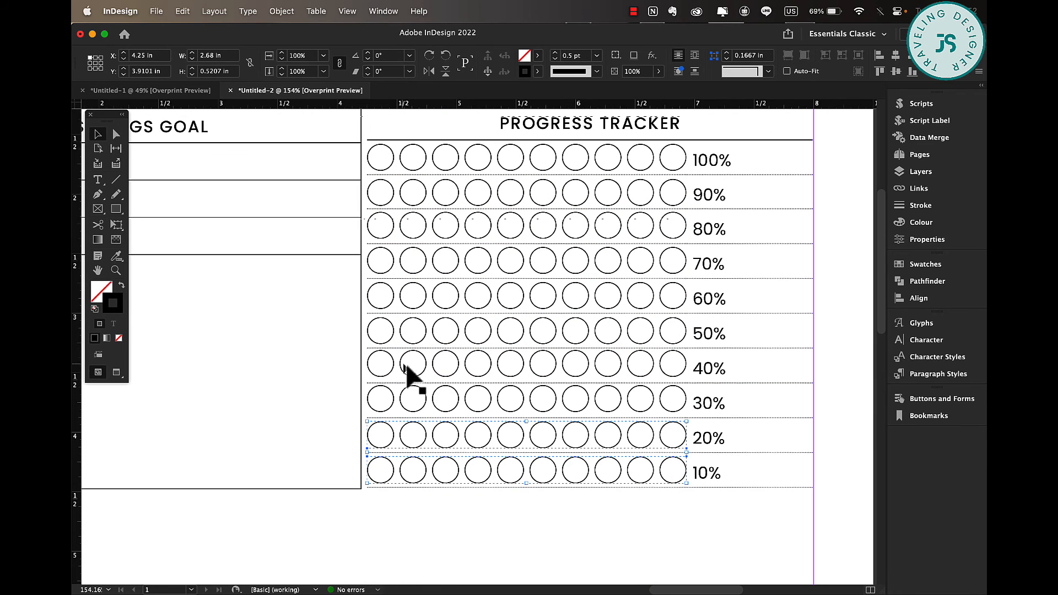
Distribute the vertical spacing evenly between all ten grouped circle rows in the PROGRESS TRACKER table.
drag(590, 520, 549, 160)
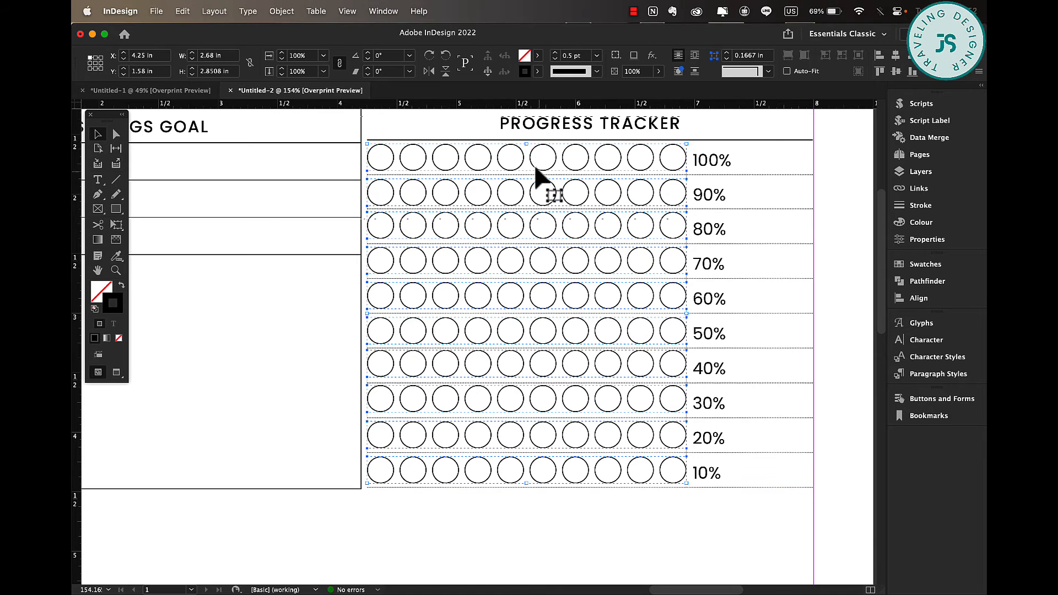
click(921, 299)
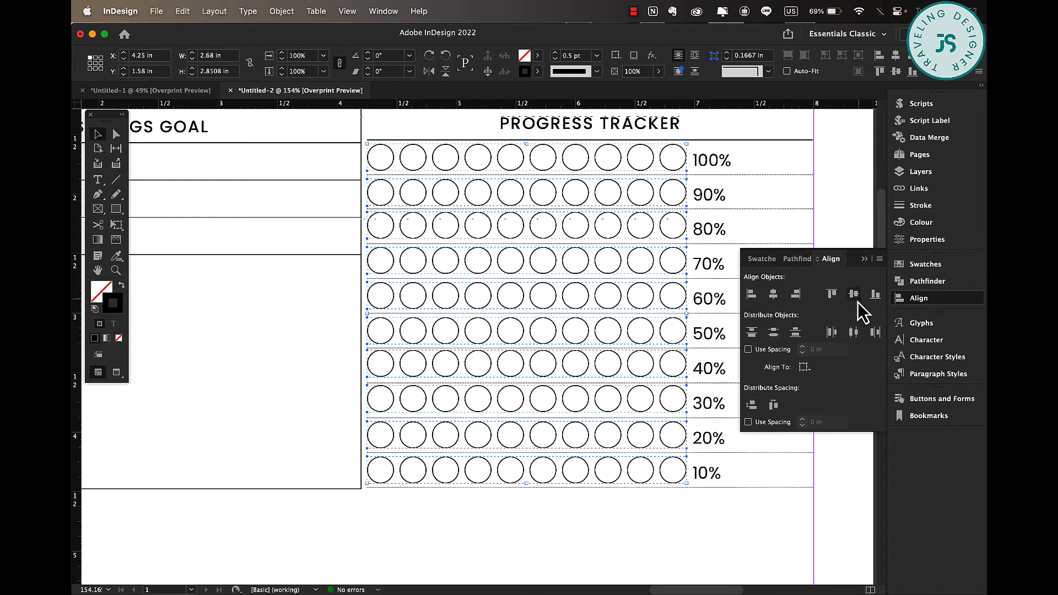
click(750, 408)
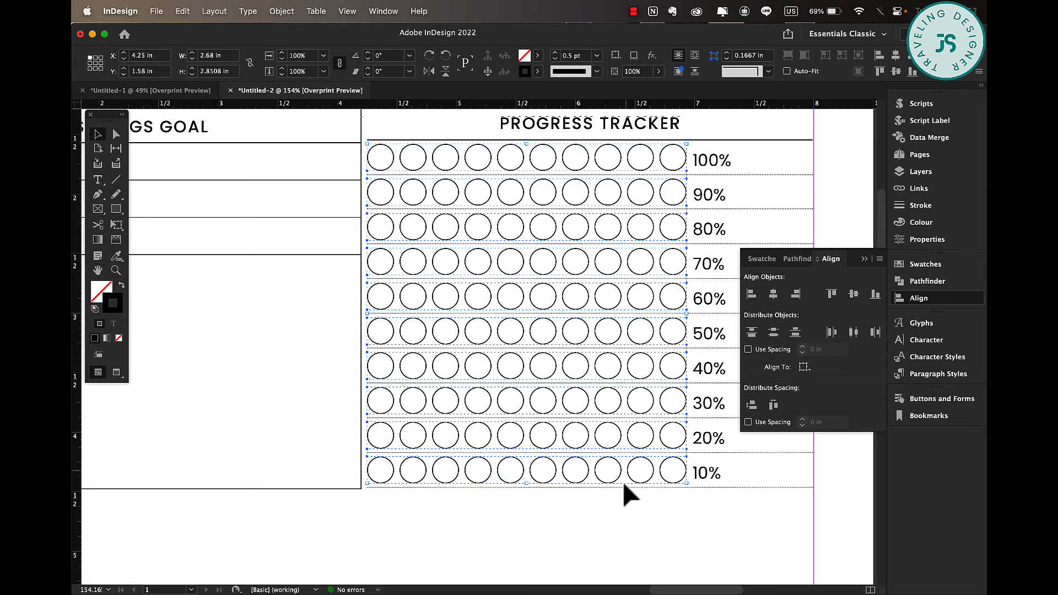
click(631, 514)
key(super+0)
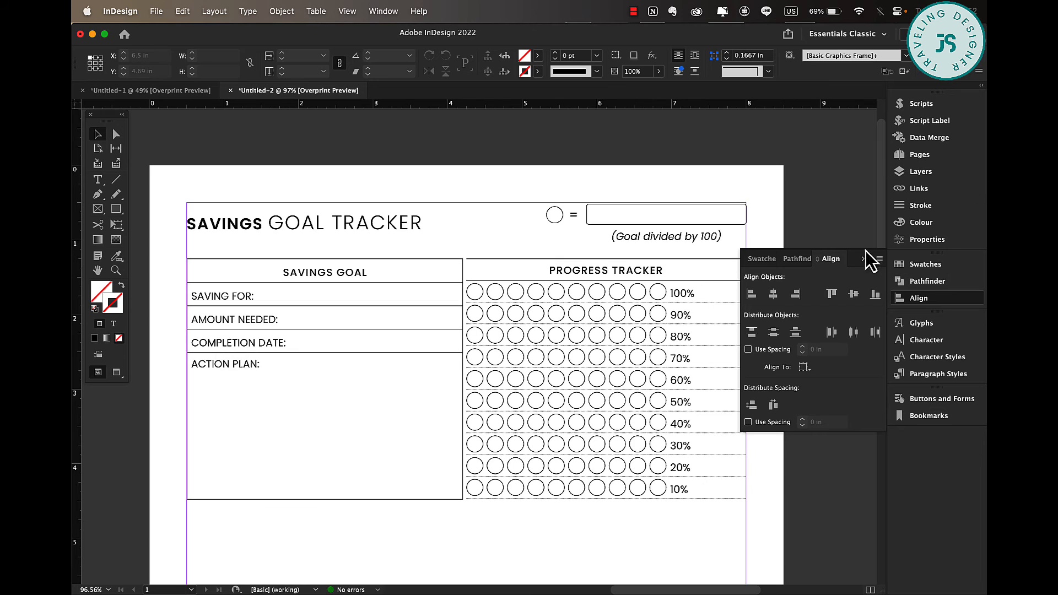
click(864, 259)
Preview the page without guides and frame edges, and return to the normal view.
scroll(763, 265, down, 5)
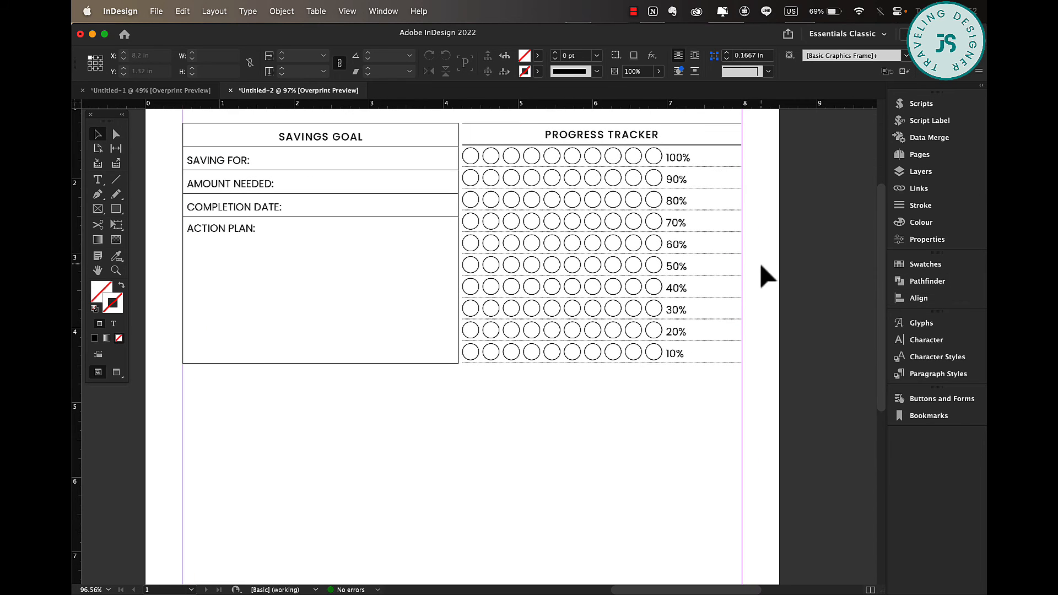
key(w)
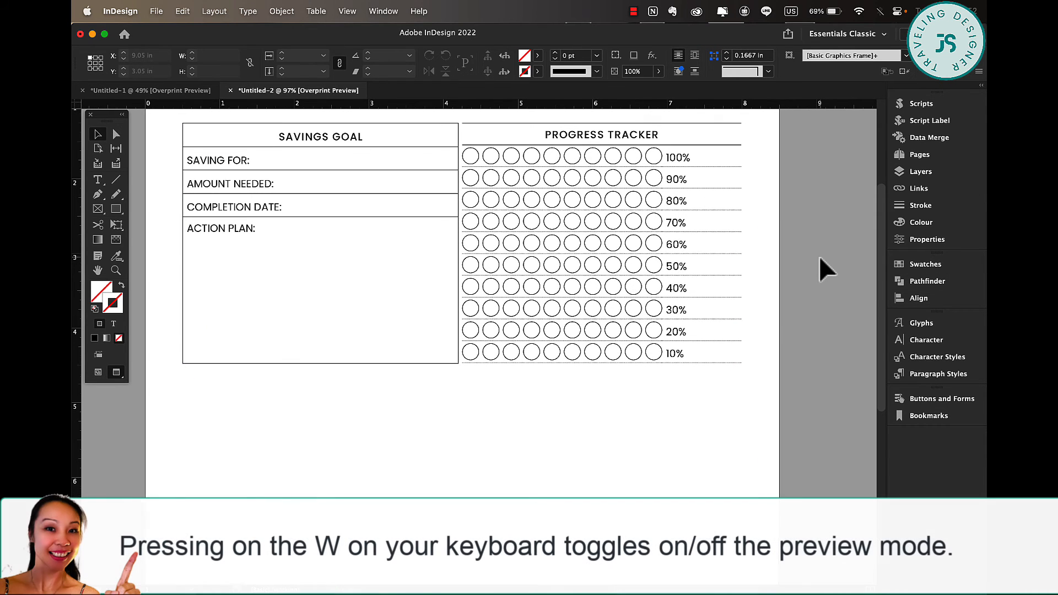
scroll(819, 255, down, 5)
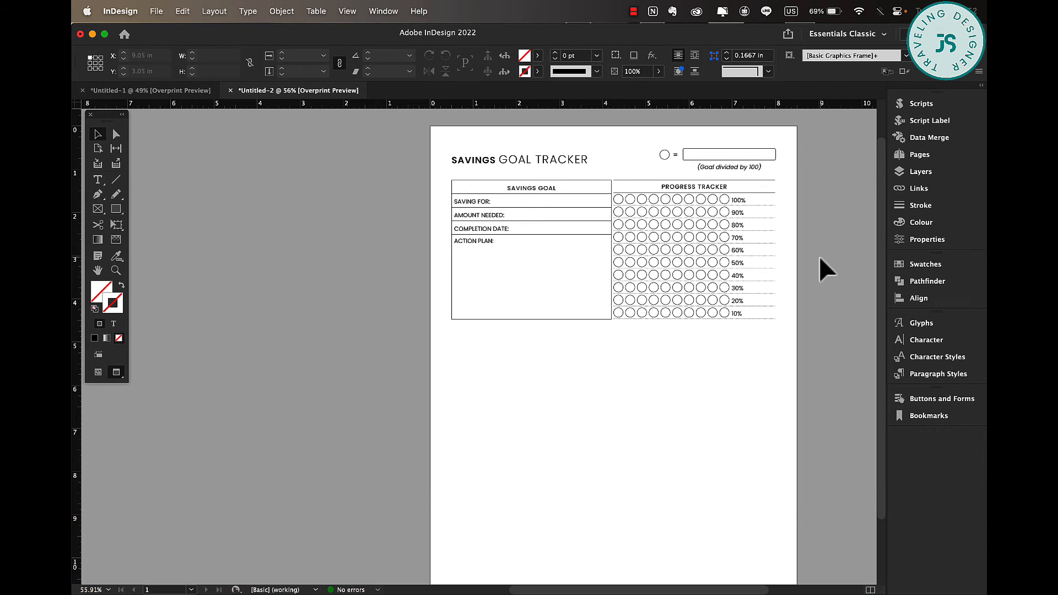
key(w)
Copy the PROGRESS TRACKER table without its circles to below the SAVINGS GOAL table, at about X 0.46 in, Y 4.64 in.
scroll(647, 324, down, 3)
scroll(648, 324, right, 2)
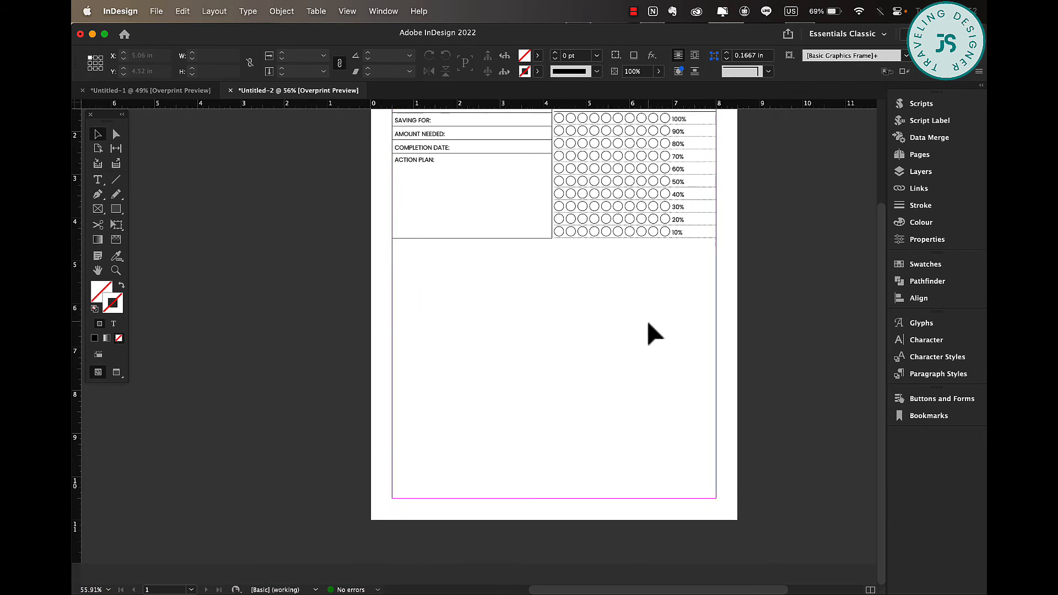
scroll(406, 281, up, 2)
scroll(406, 281, right, 2)
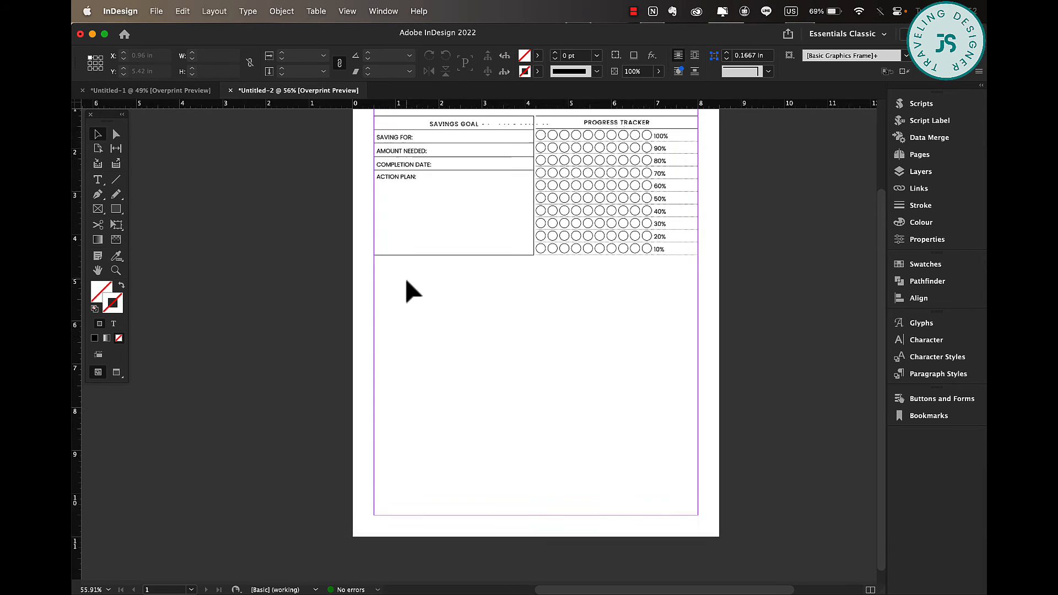
click(644, 144)
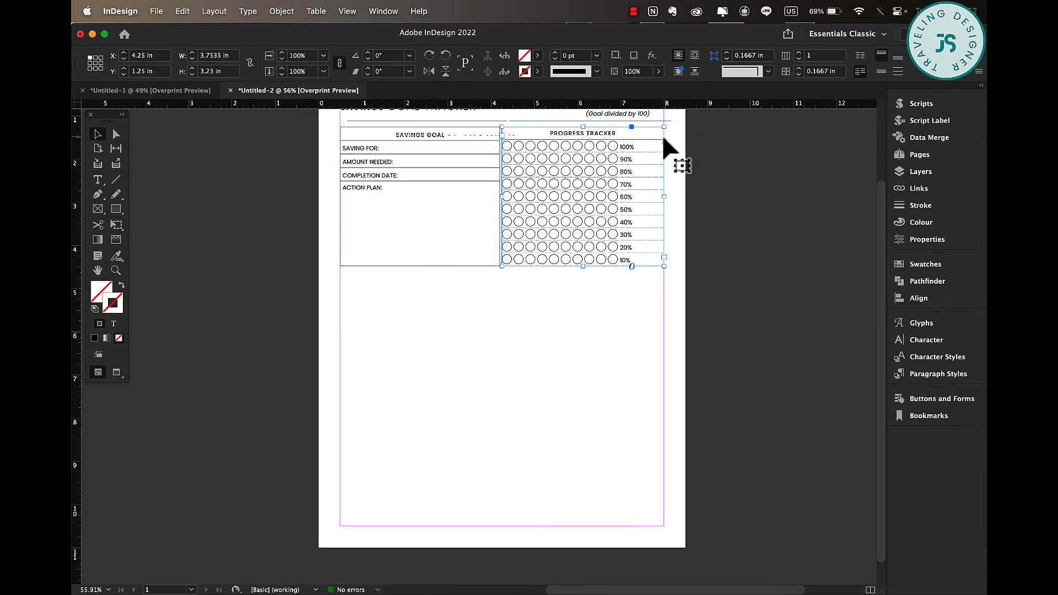
drag(654, 139, 493, 290)
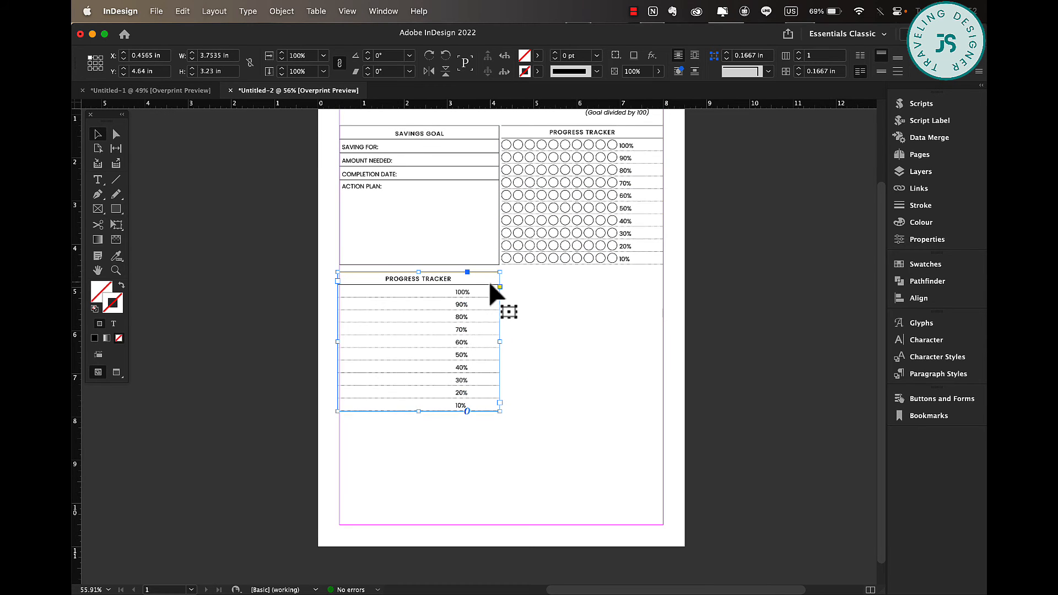
scroll(492, 287, up, 3)
scroll(492, 293, down, 3)
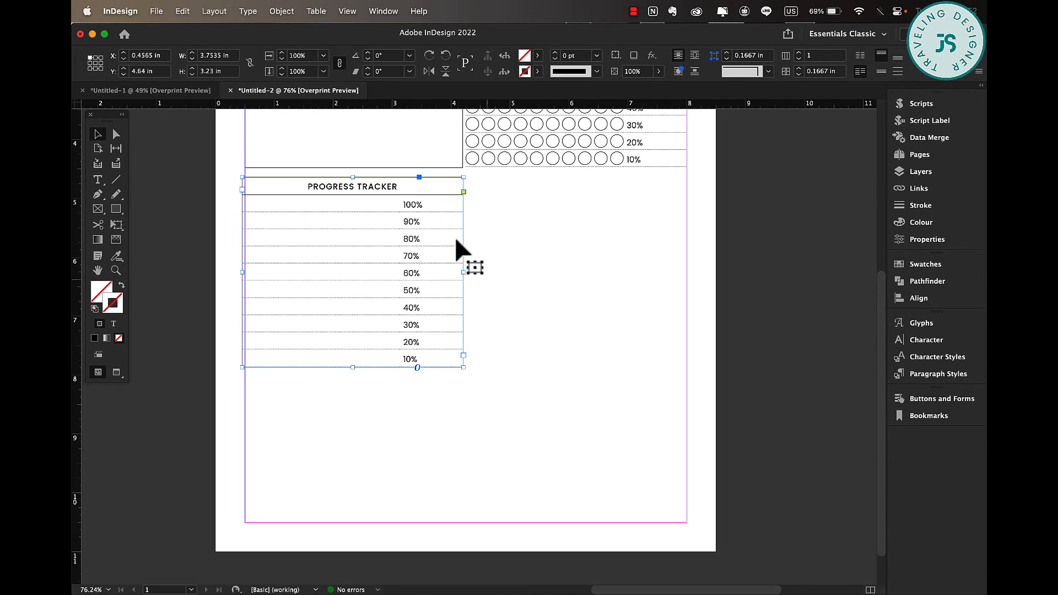
Move the copied table frame to the page margin at X 0.5 in, Y 4.57 in and enlarge it to about 7.5 × 5.93 in.
drag(438, 196, 441, 192)
drag(467, 268, 686, 268)
drag(465, 363, 468, 525)
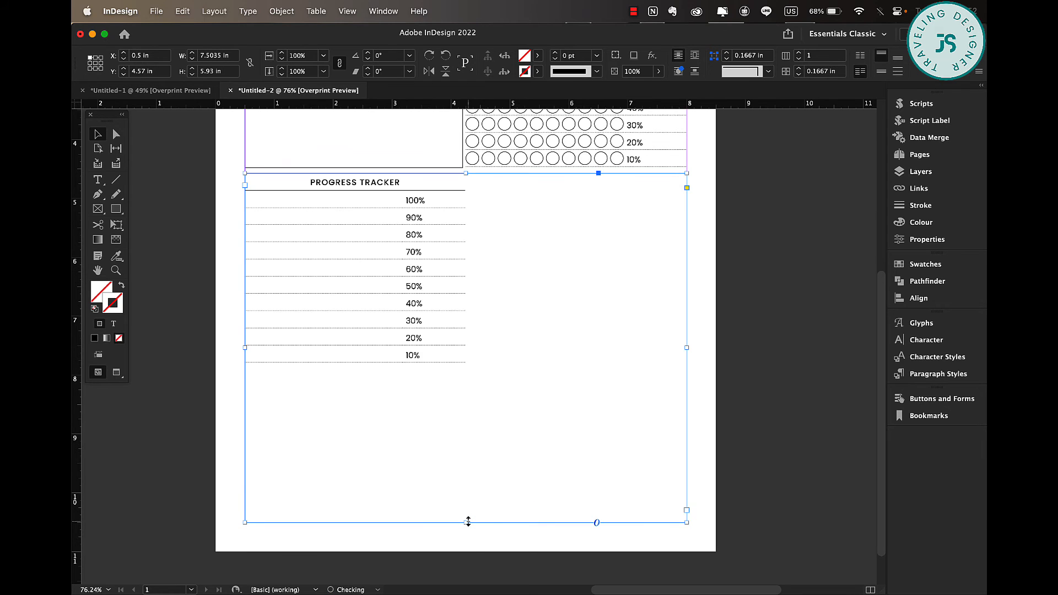
Clear the percentages from the copied table's second column and give its cells black 0.5 pt vertical borders.
double_click(422, 199)
drag(422, 198, 421, 378)
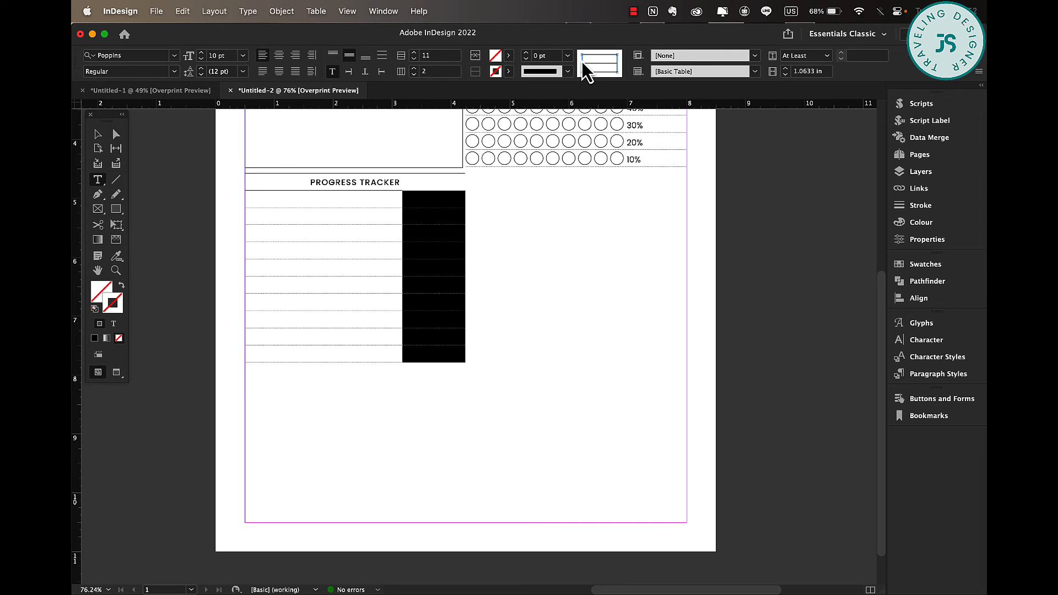
click(509, 71)
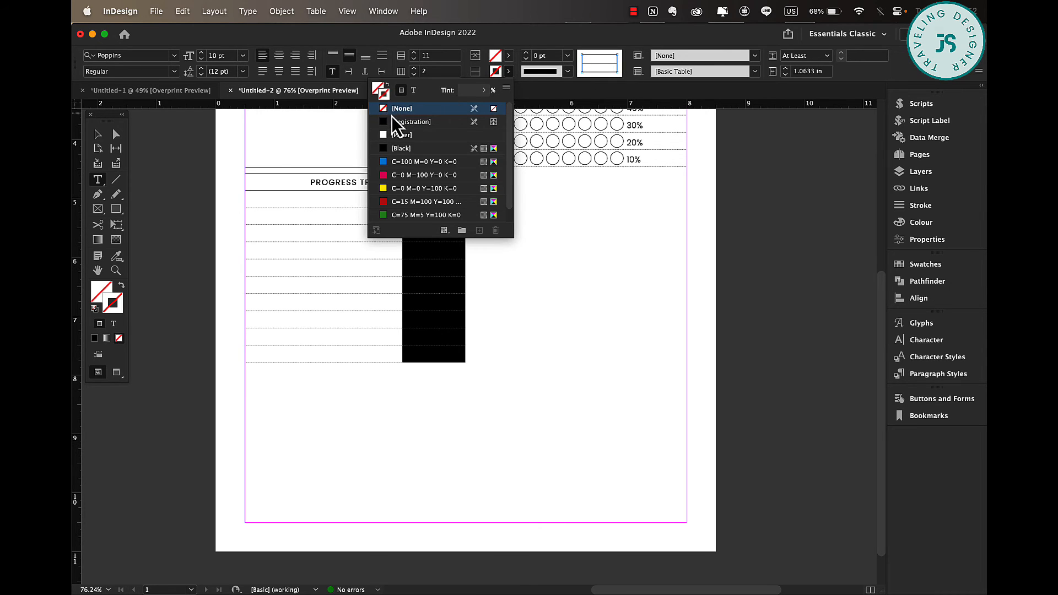
click(406, 149)
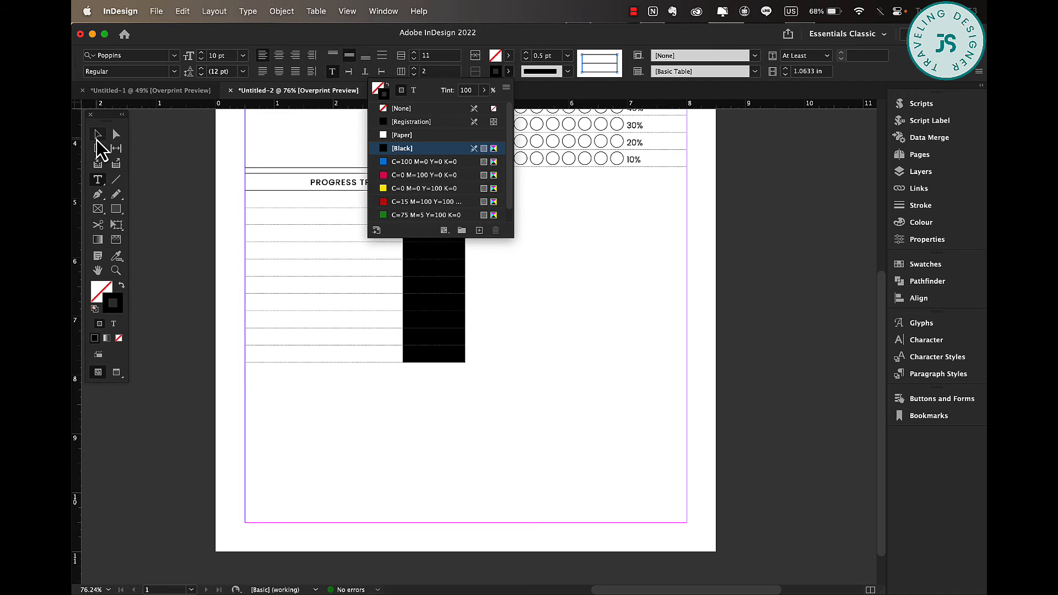
click(97, 136)
Insert 15 rows above the first body row of the copied table.
double_click(449, 236)
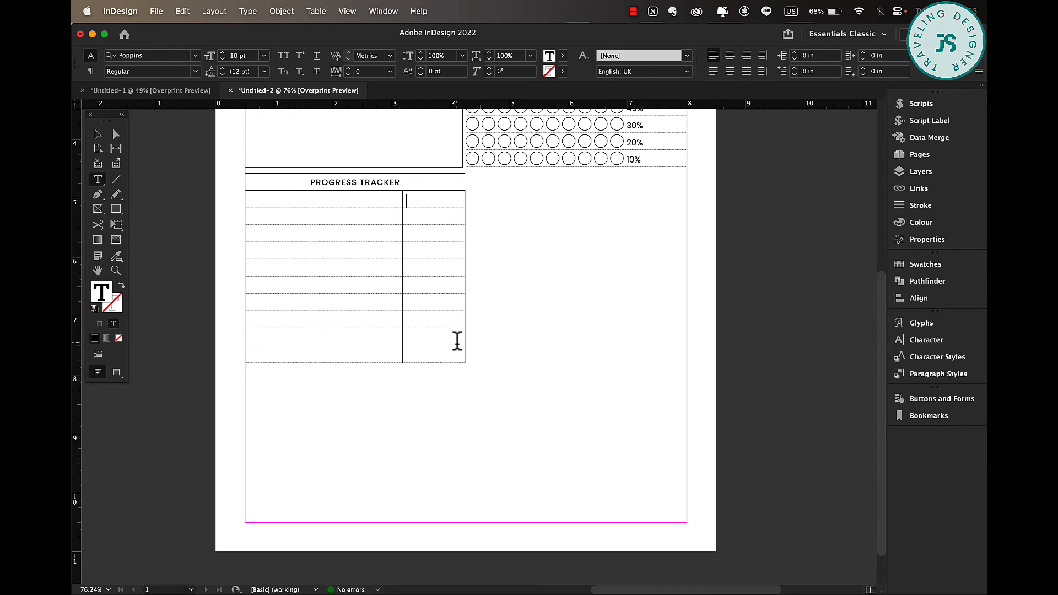
key(super+9)
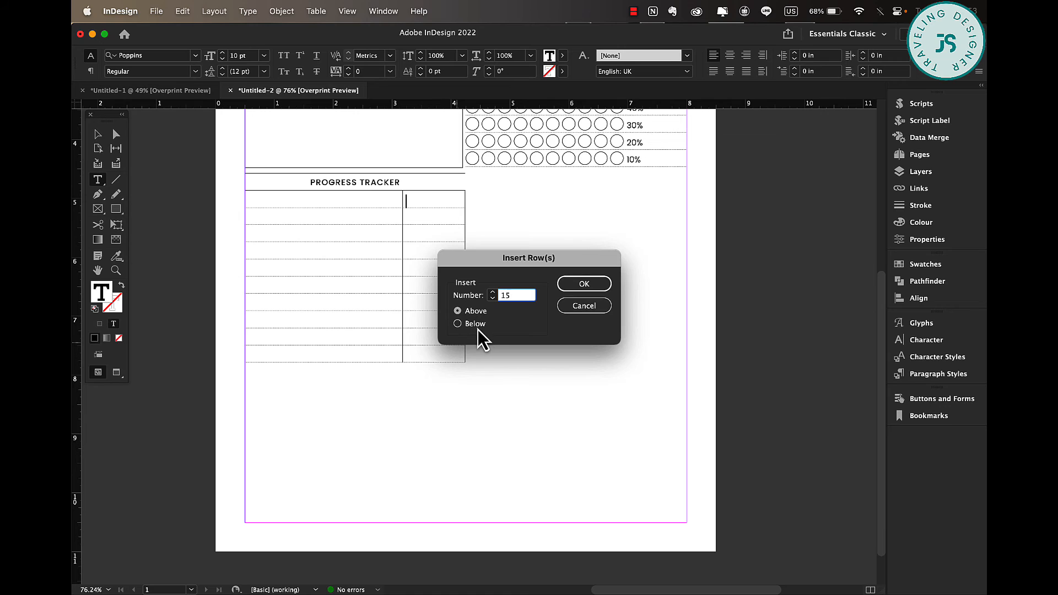
click(599, 285)
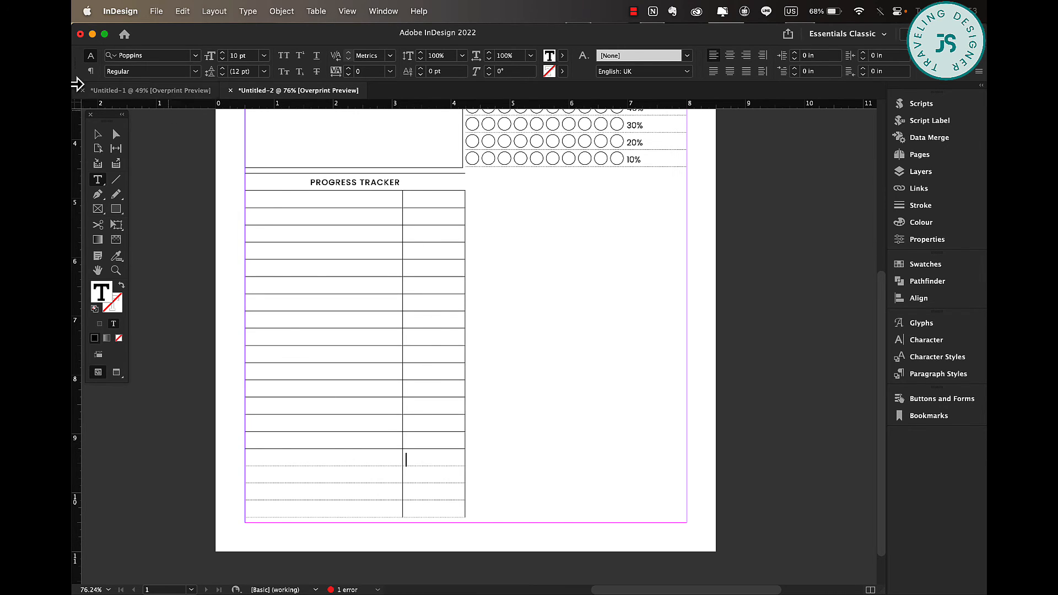
Extend the table frame to about 6.21 in high and delete surplus bottom rows, keeping 20 rows within the page margin.
click(98, 133)
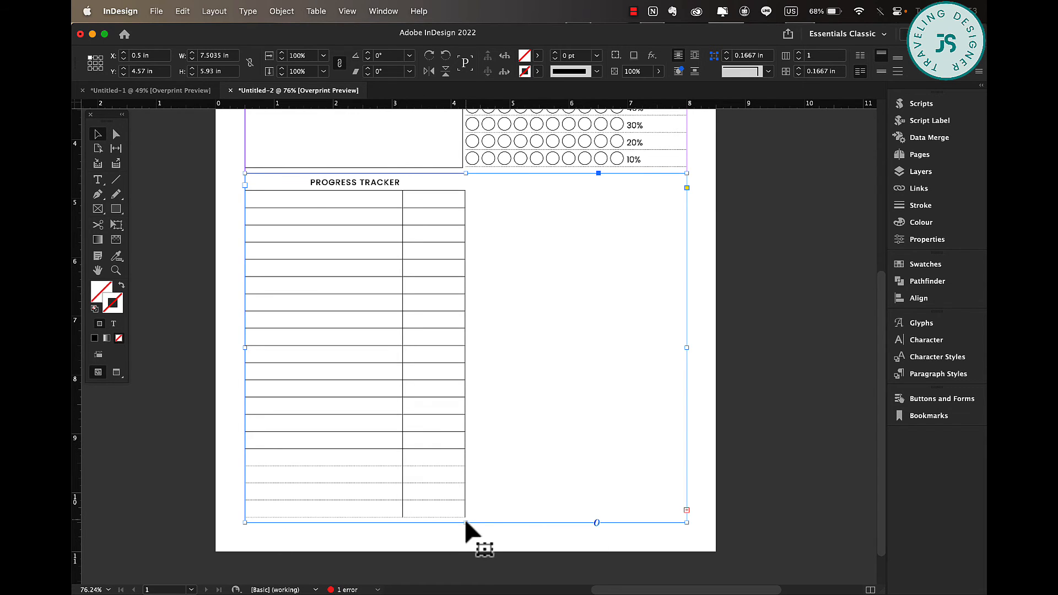
drag(465, 524, 466, 540)
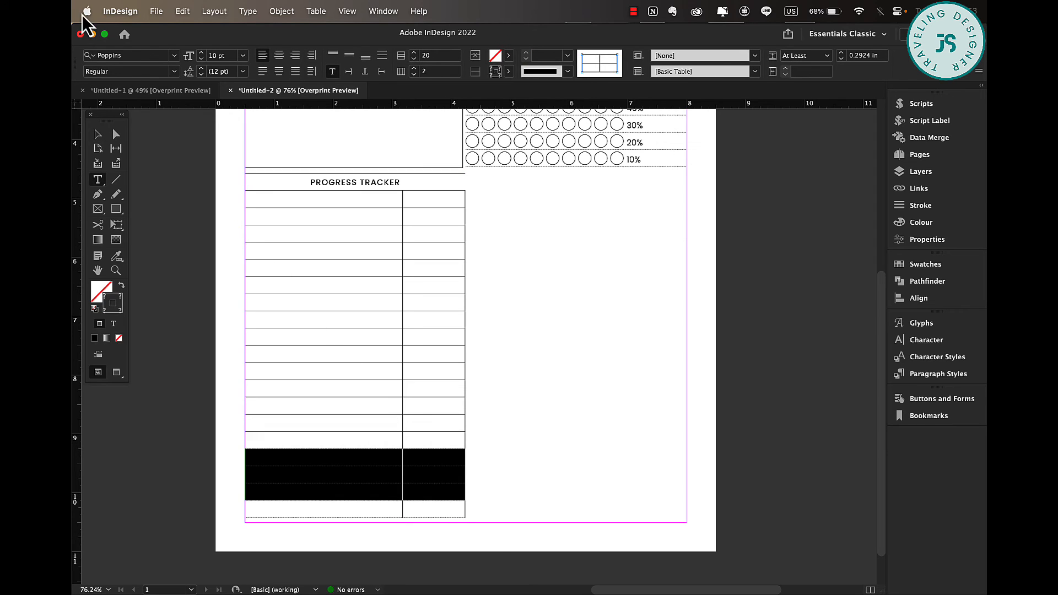
click(97, 134)
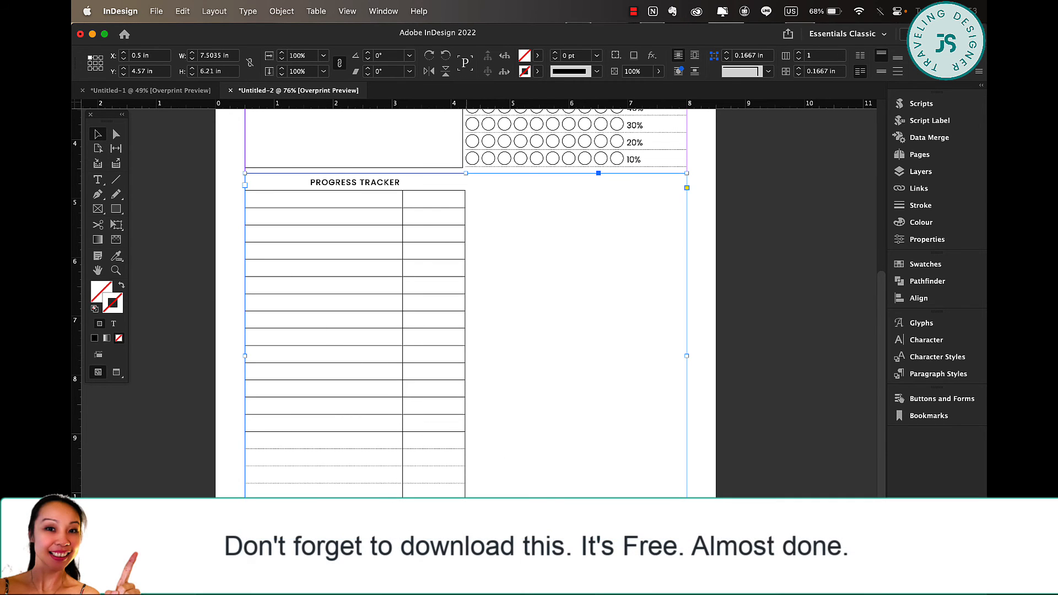
Insert two columns to the right of the table's second column.
double_click(453, 366)
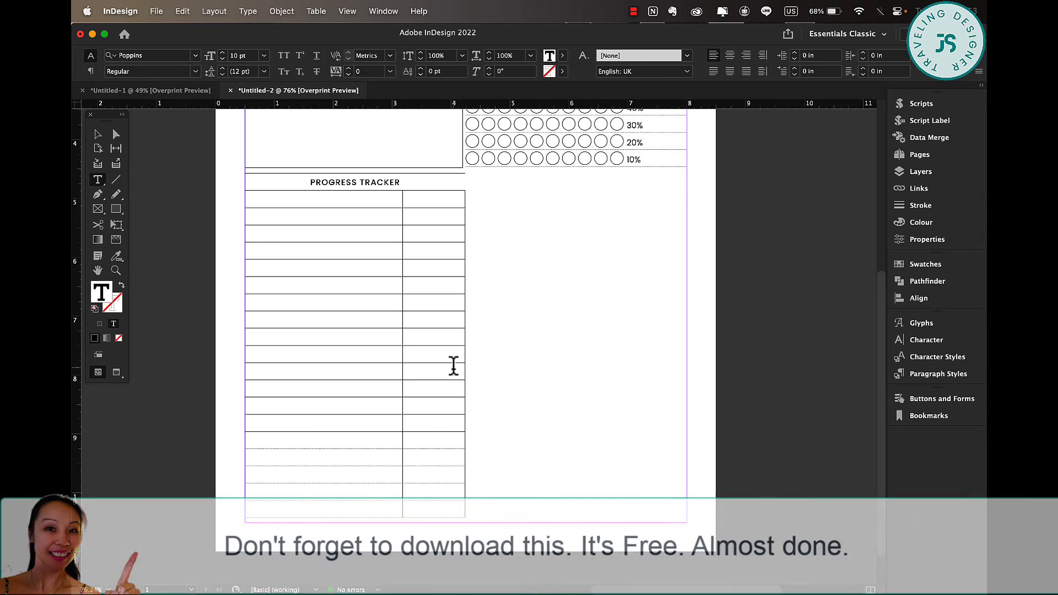
right_click(382, 199)
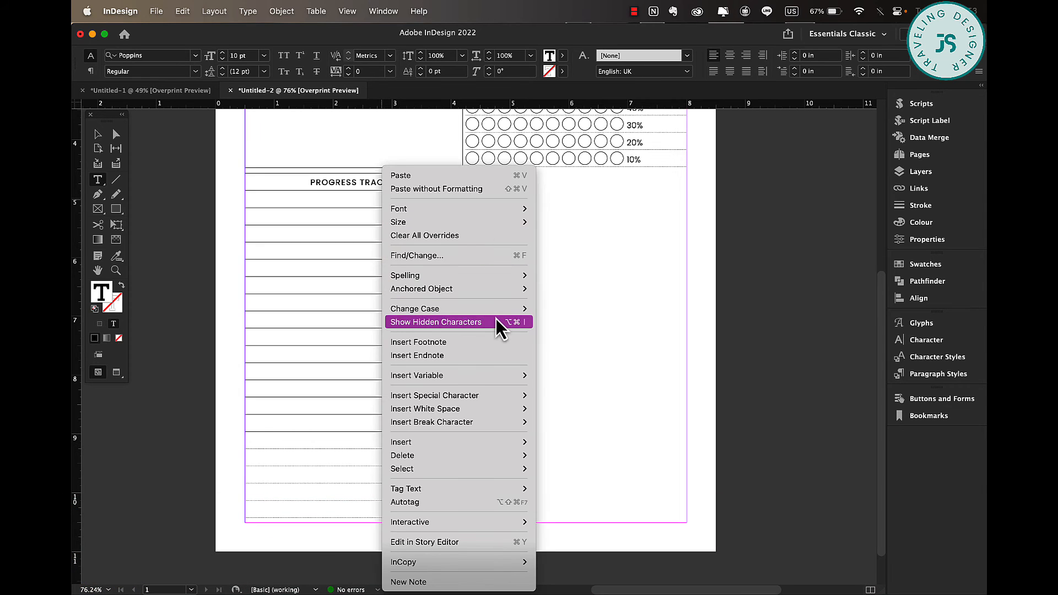
mouse_move(477, 453)
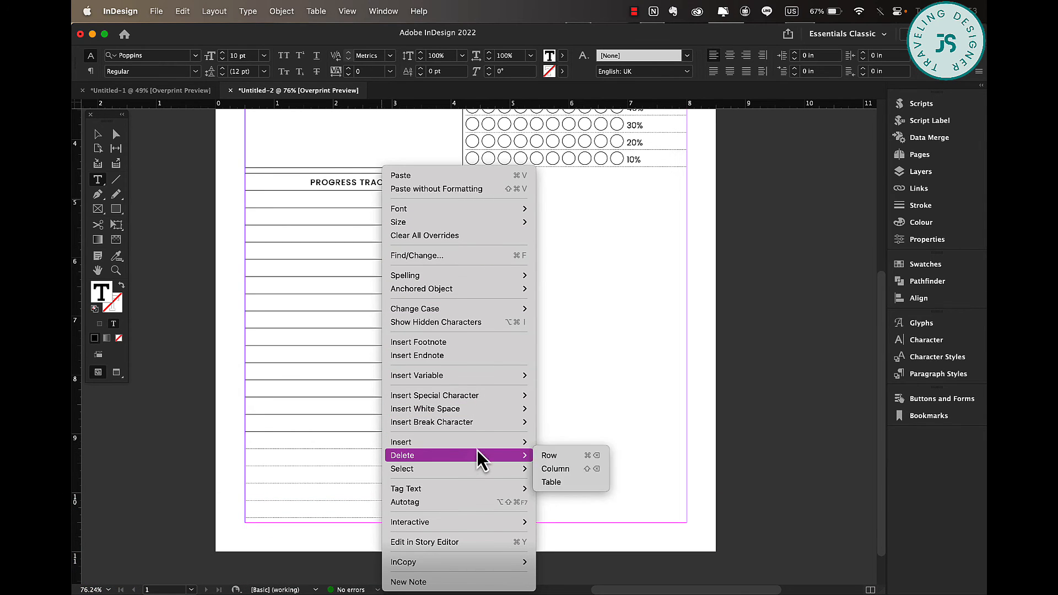
click(550, 460)
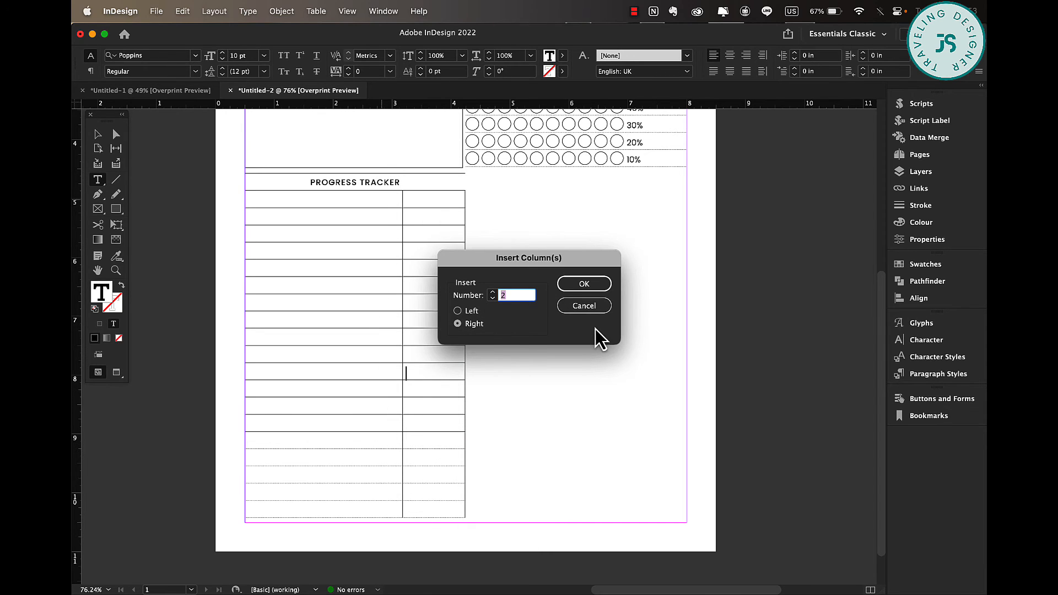
click(580, 282)
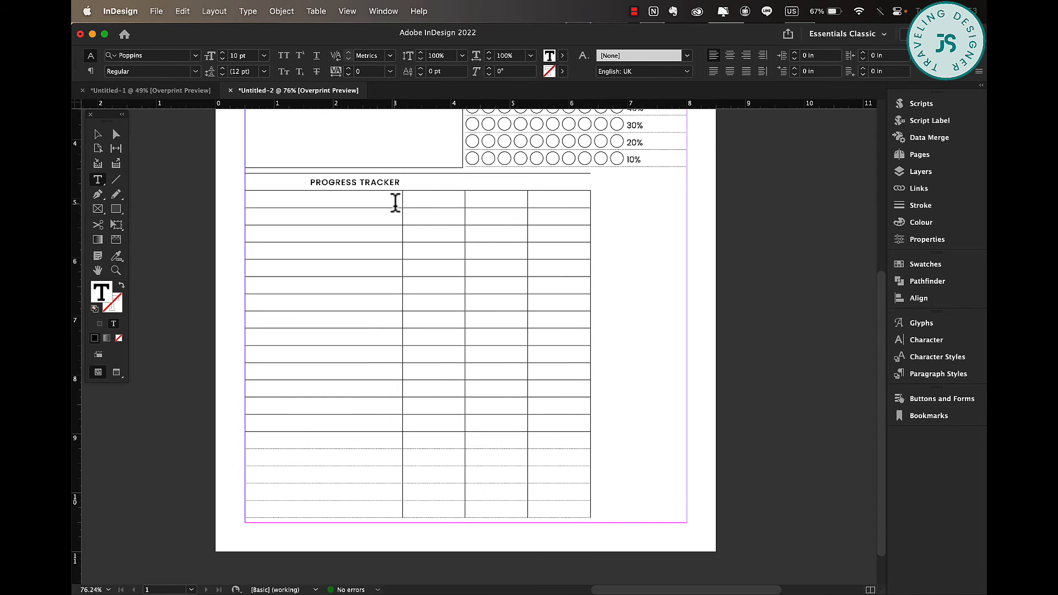
Widen the table's last column to the right page margin and distribute all four columns evenly.
drag(590, 204, 685, 209)
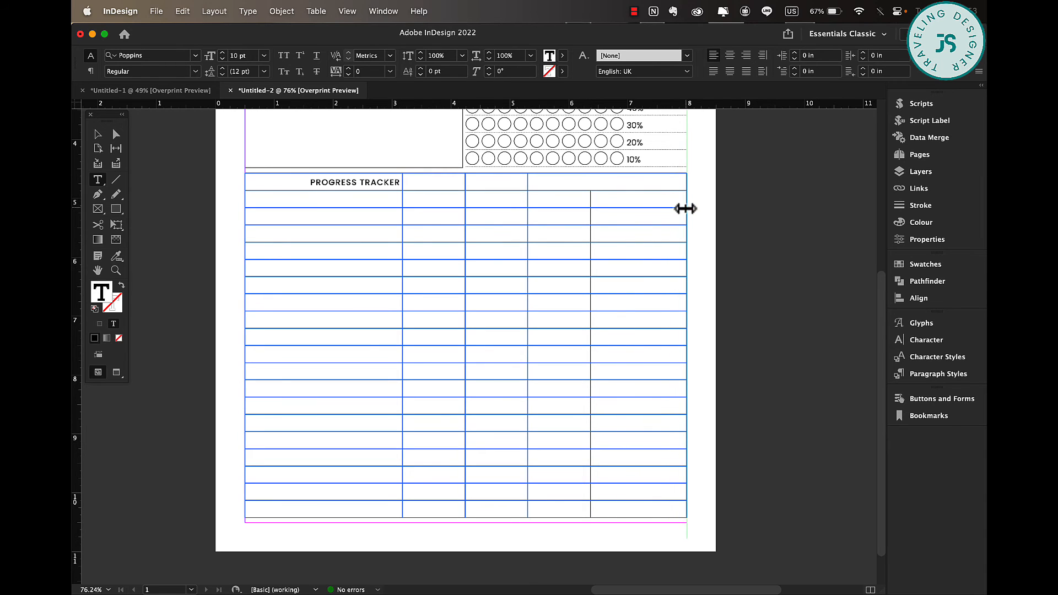
drag(378, 198, 583, 200)
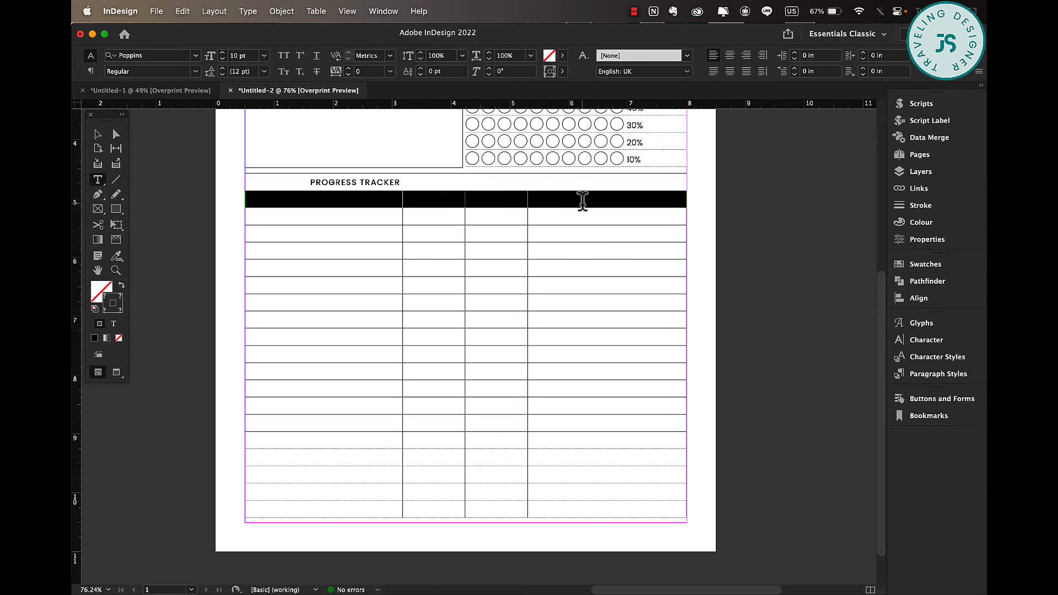
right_click(582, 202)
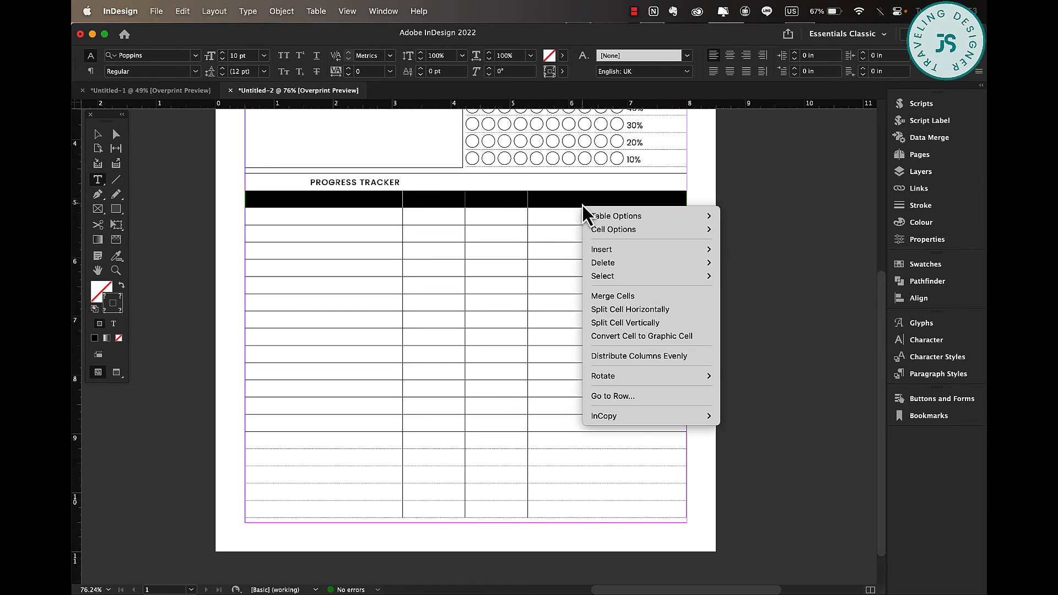
click(662, 357)
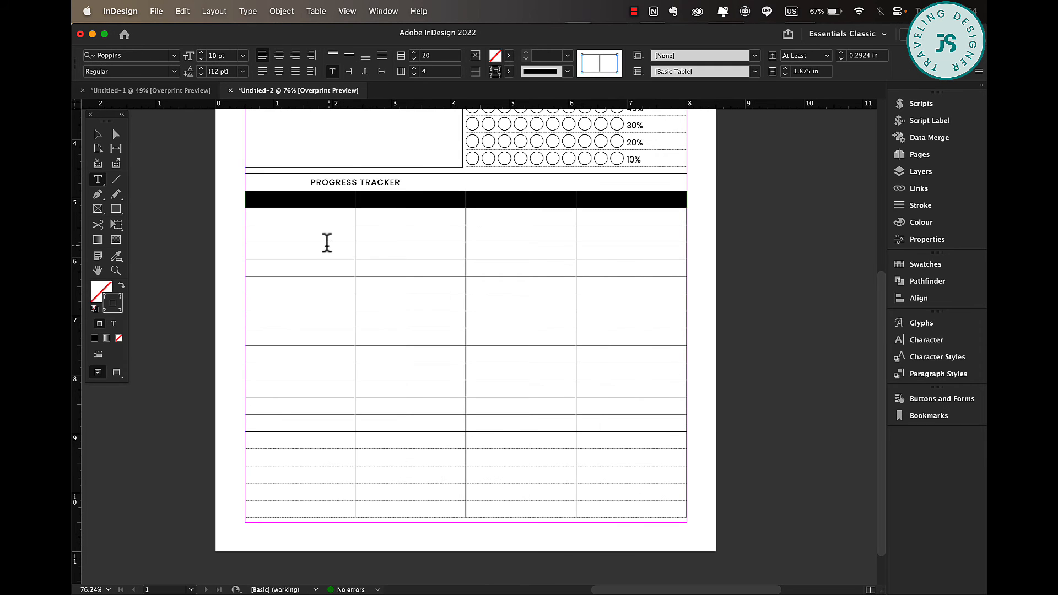
Change the horizontal lines of the solid-ruled body rows below the first one to a 0.5 pt dotted stroke.
click(395, 231)
scroll(395, 230, up, 5)
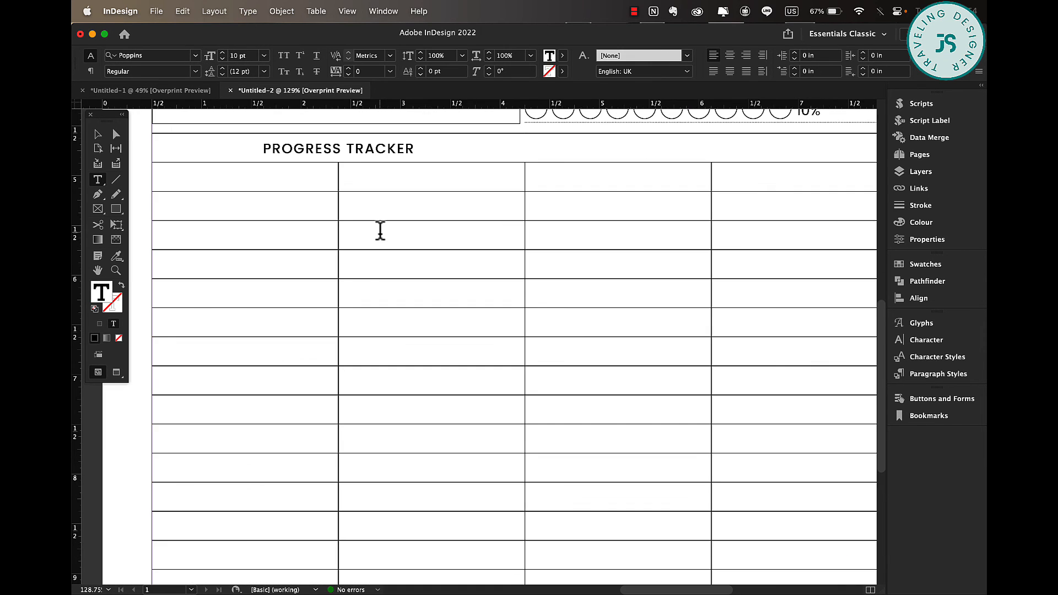
scroll(380, 230, down, 3)
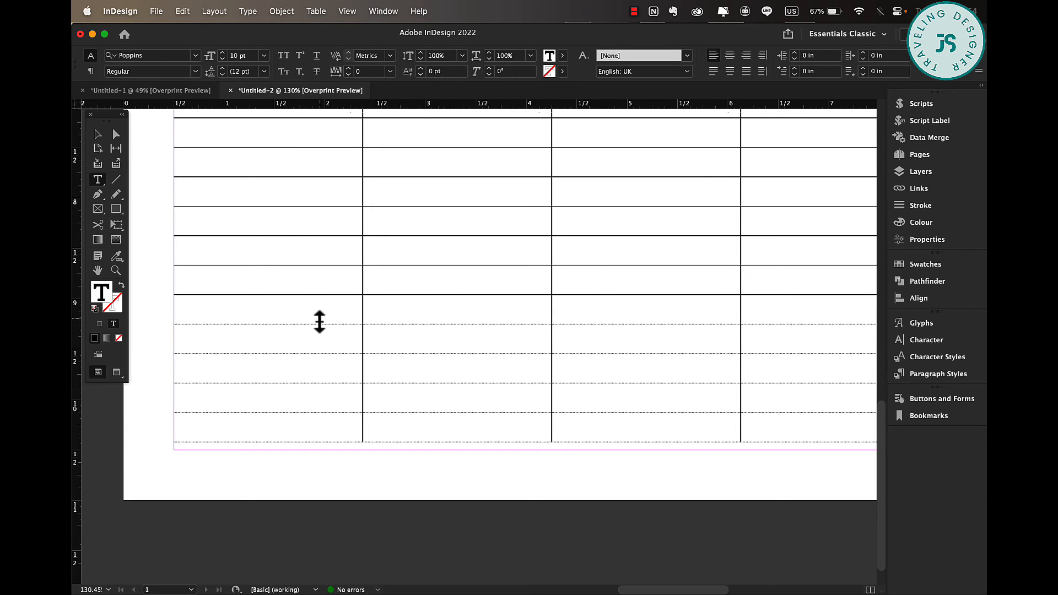
scroll(347, 285, down, 4)
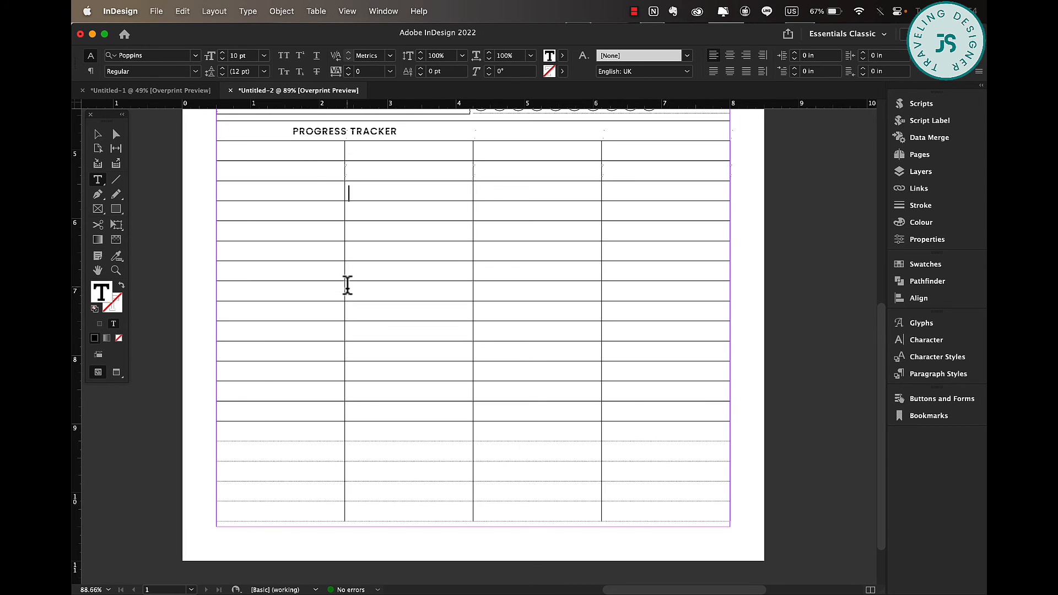
drag(308, 173, 744, 422)
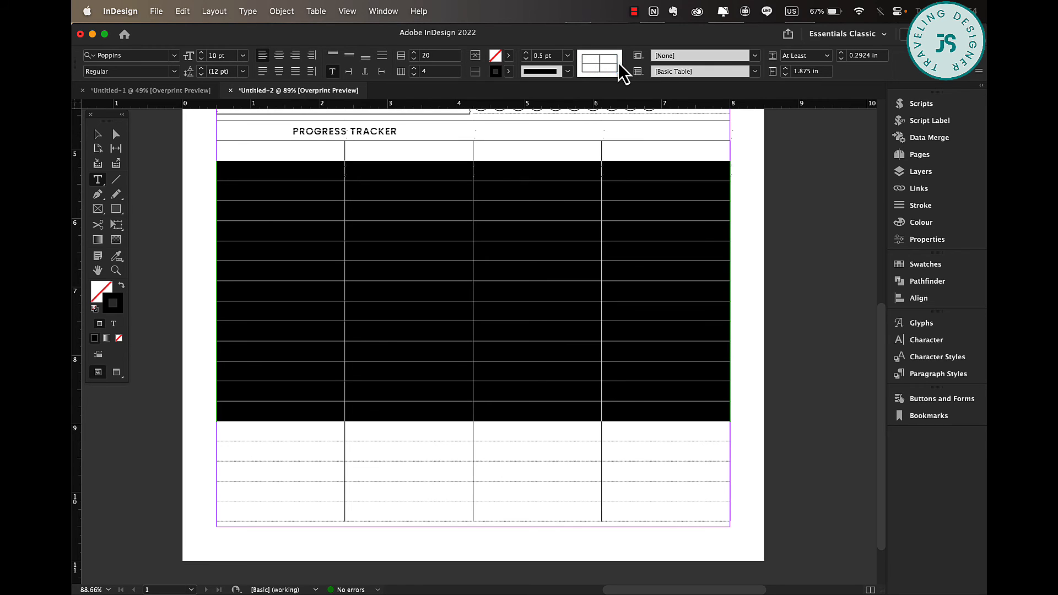
click(617, 63)
click(615, 64)
click(566, 72)
click(566, 201)
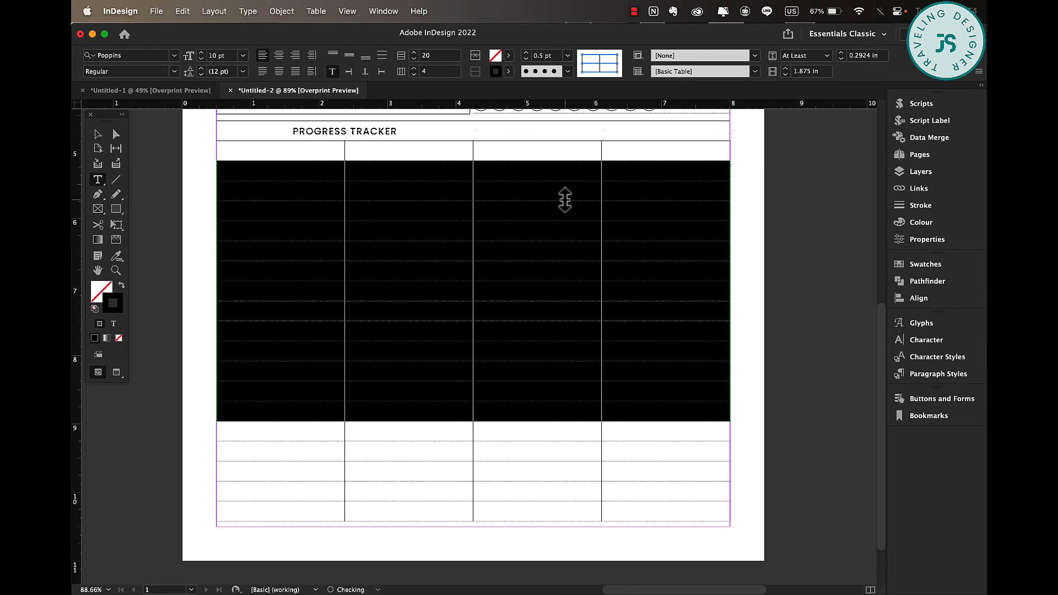
click(343, 212)
scroll(662, 312, up, 1)
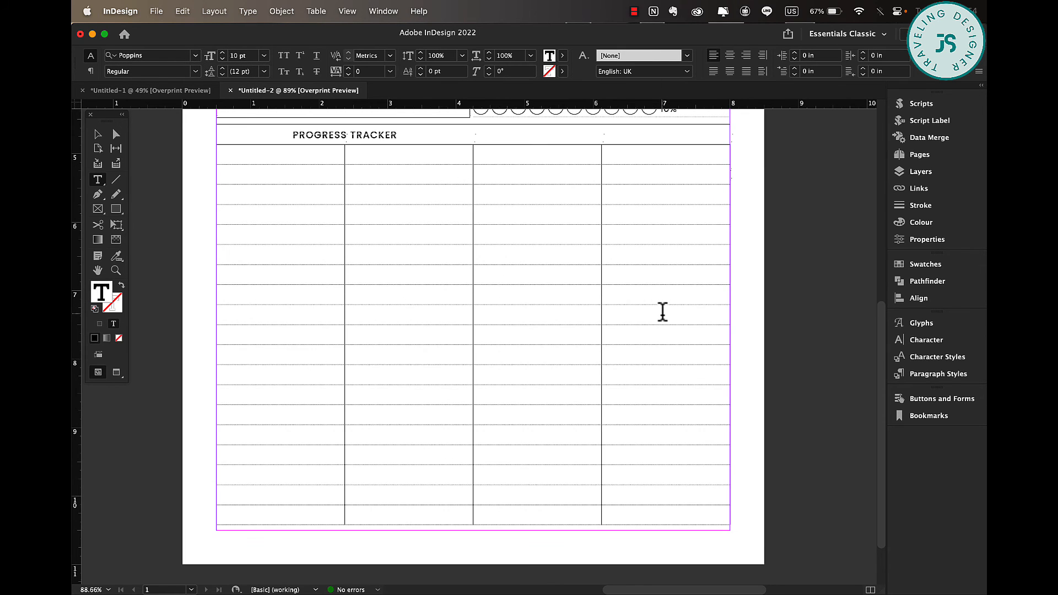
Merge the PROGRESS TRACKER heading row into one cell spanning all four columns.
drag(367, 135, 676, 134)
right_click(681, 138)
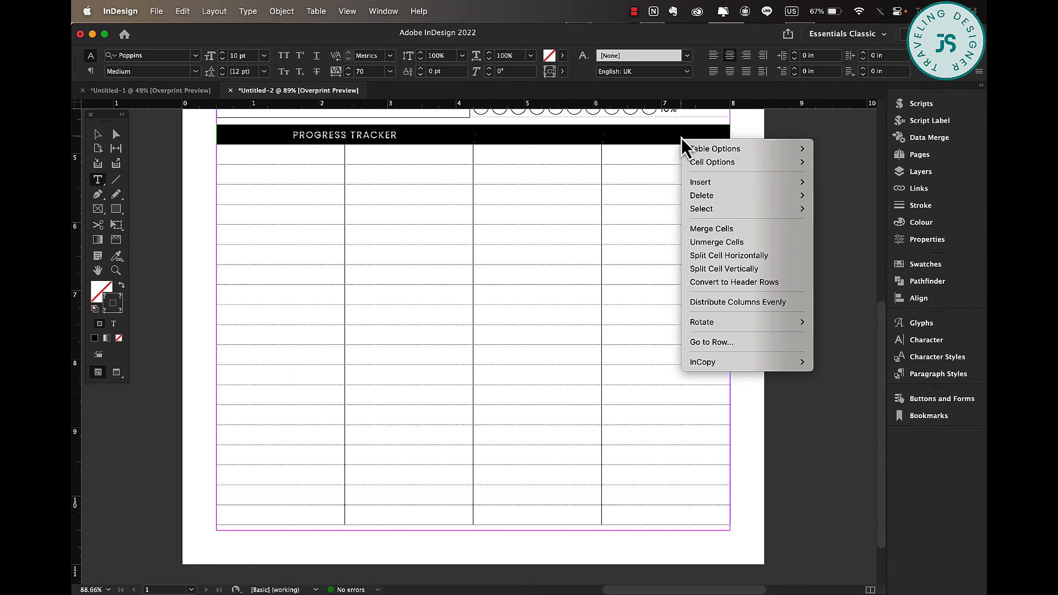
click(739, 228)
Fill the row directly below the table heading with a light tint of [Black].
click(291, 151)
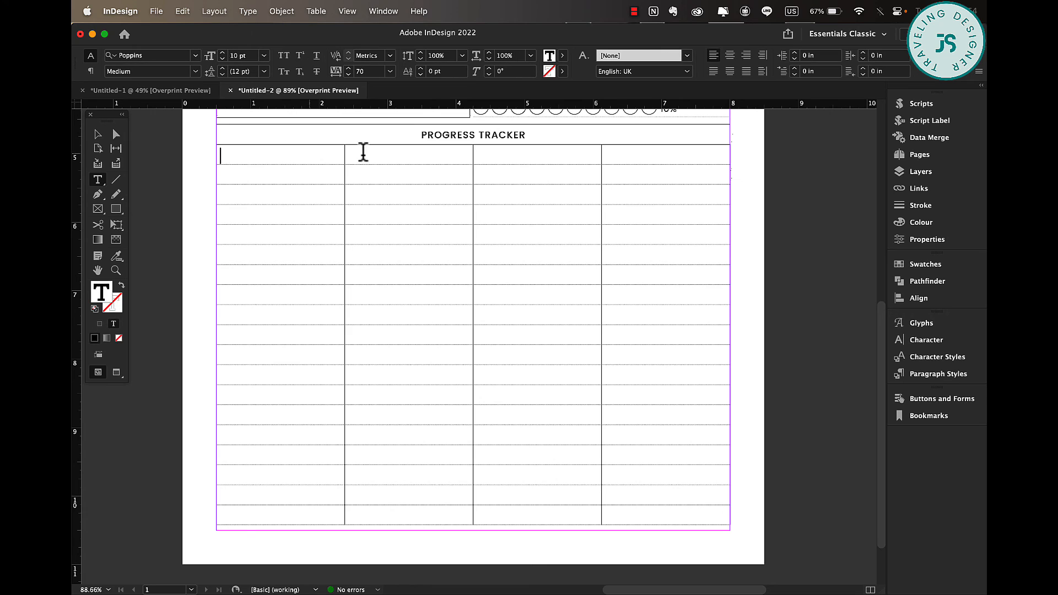
drag(361, 152, 663, 155)
click(508, 56)
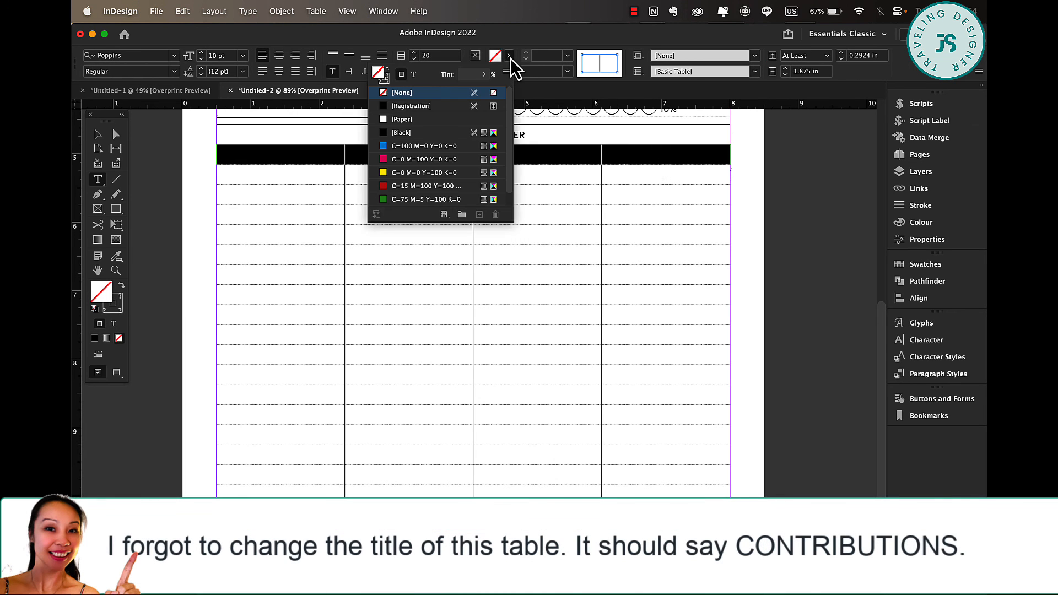
click(411, 132)
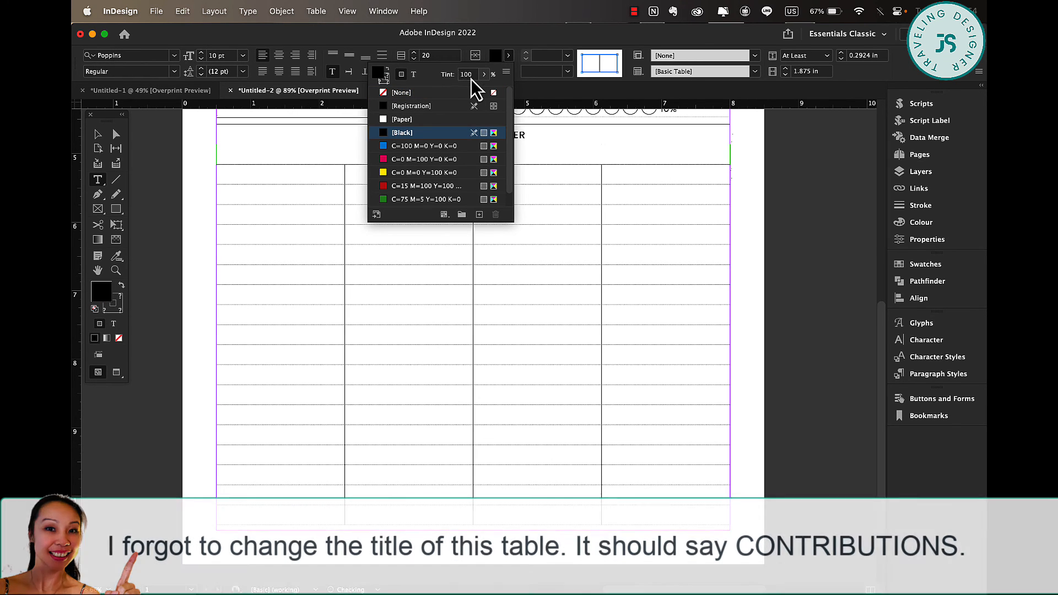
key(BackSpace)
key(Return)
click(337, 154)
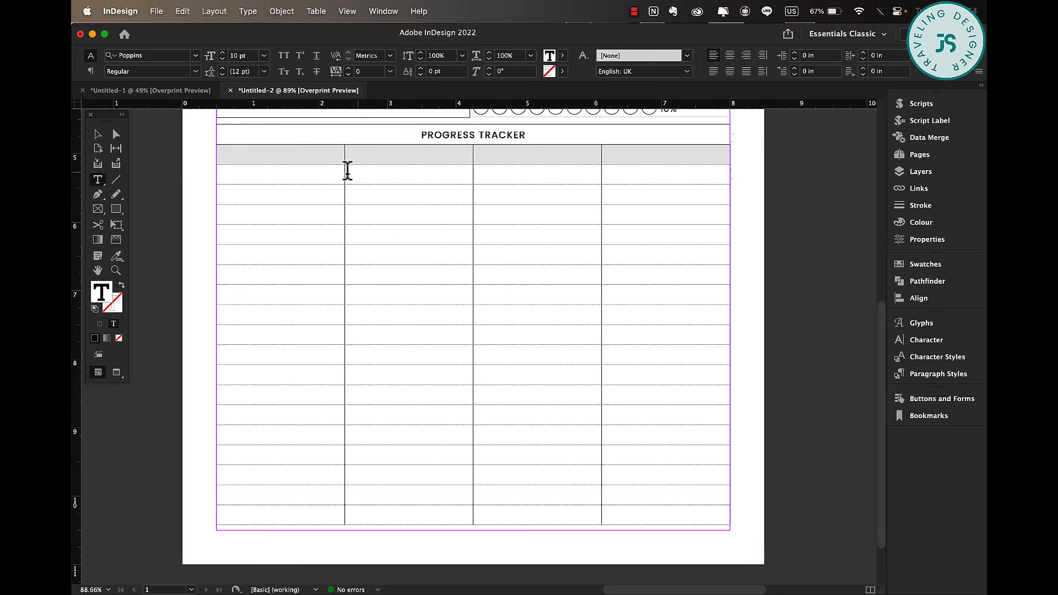
Centre the text of the four grey column heading cells both horizontally and vertically.
drag(288, 166, 643, 163)
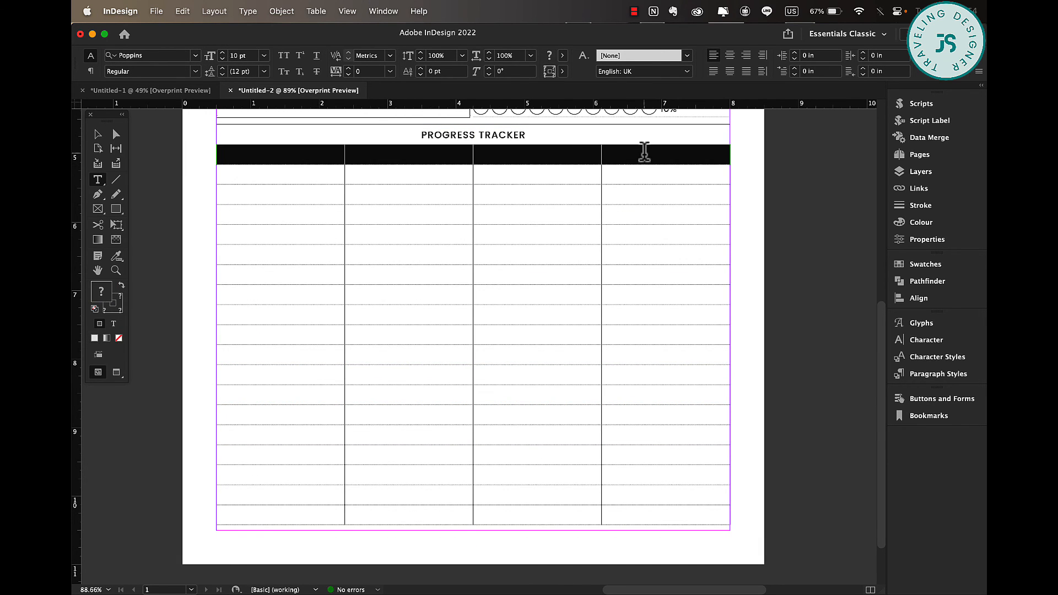
click(279, 55)
click(349, 55)
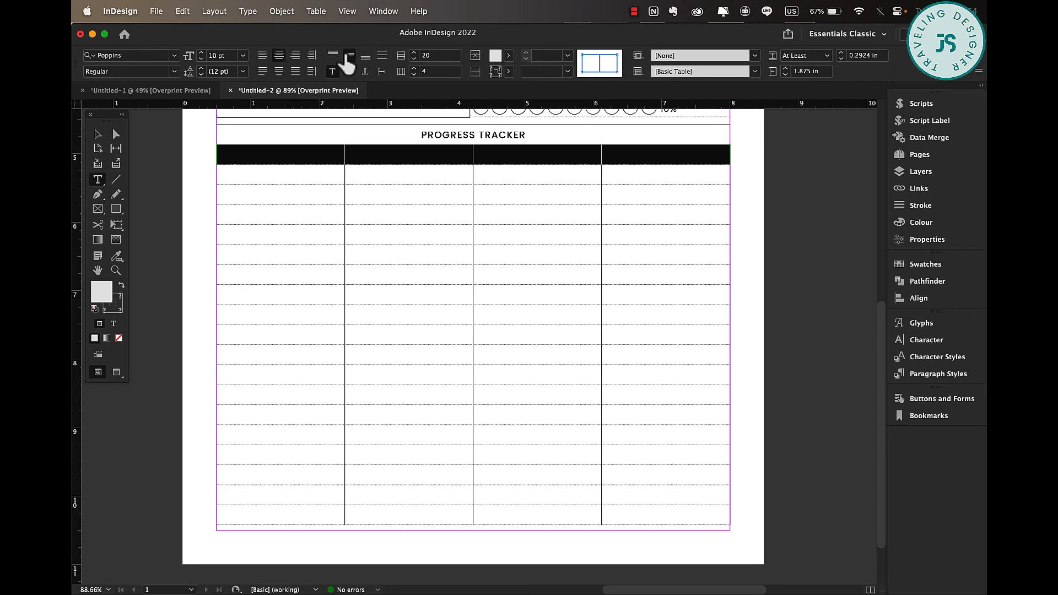
click(279, 154)
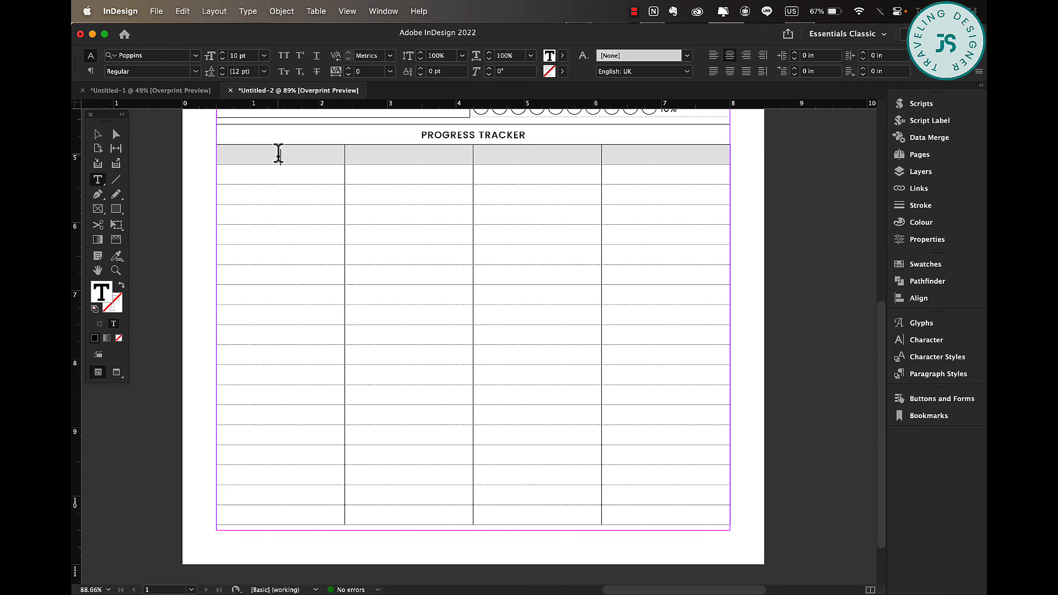
Set the font style of the grey column heading row to Poppins Medium.
drag(278, 153, 646, 160)
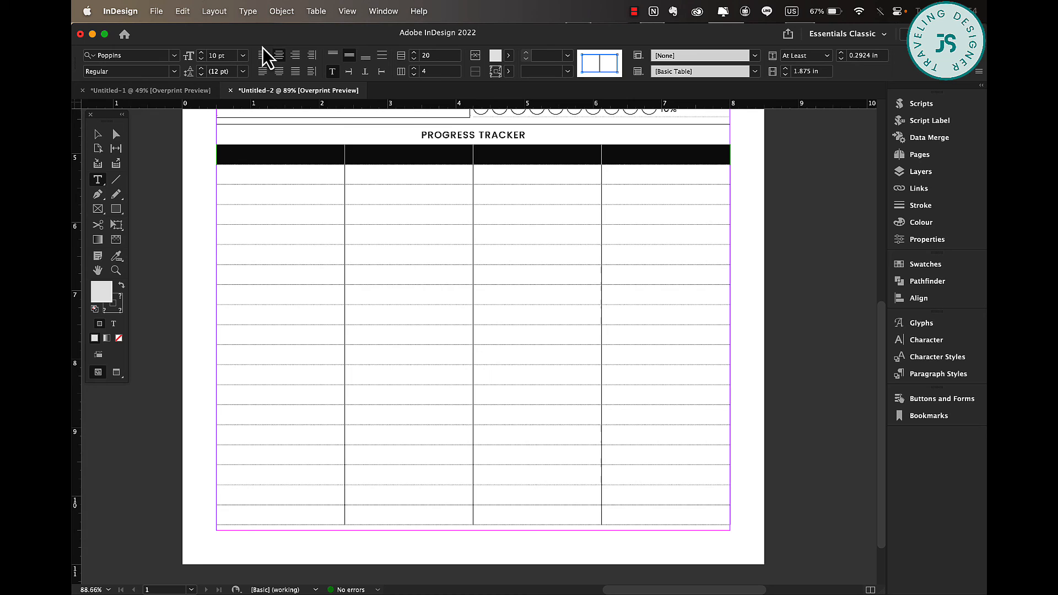
click(175, 69)
click(131, 197)
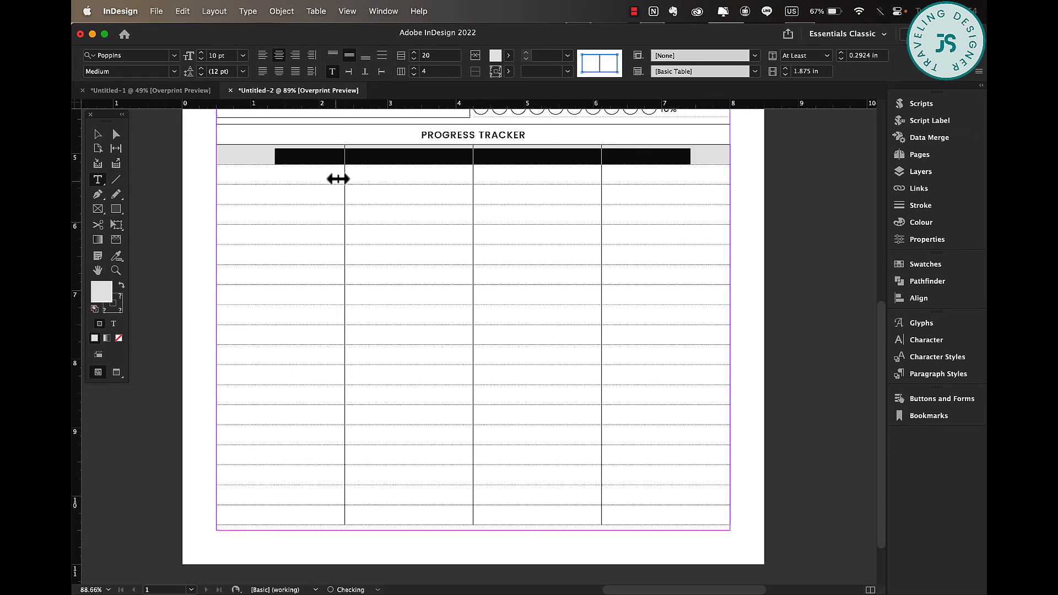
Enter the column headings DATE, SOURCE, AMOUNT and BALANCE in the grey row of the lower table.
click(291, 154)
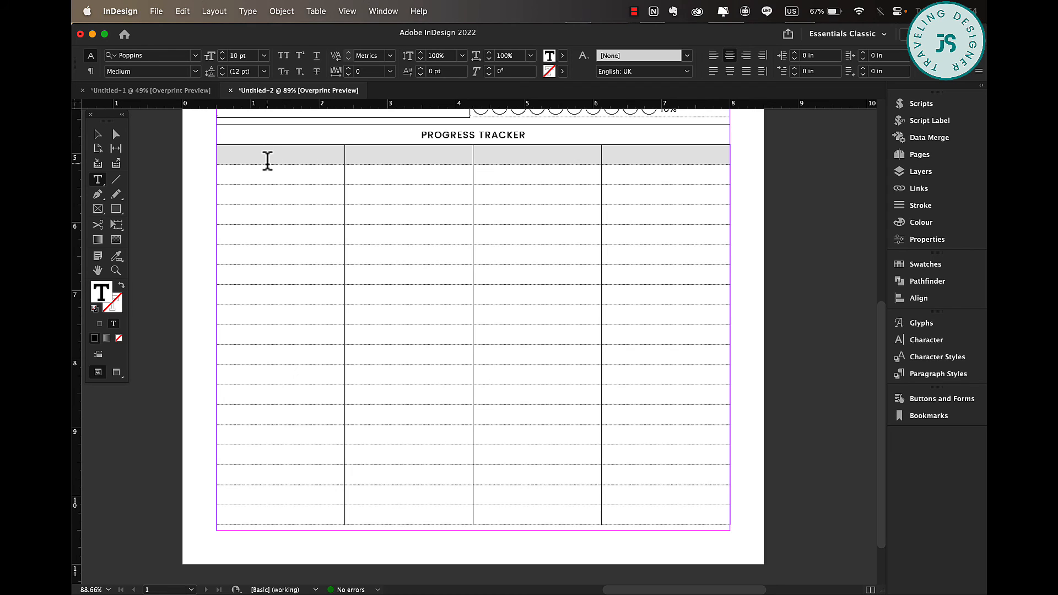
text(DATE )
text(SOURCE )
text(AMOUNT )
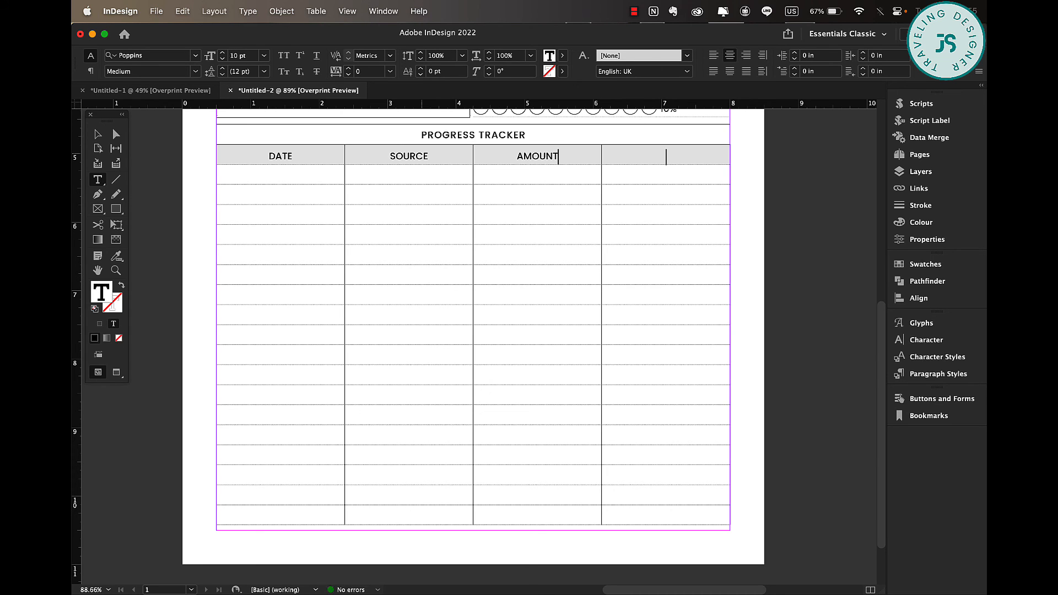
text(BALANCE)
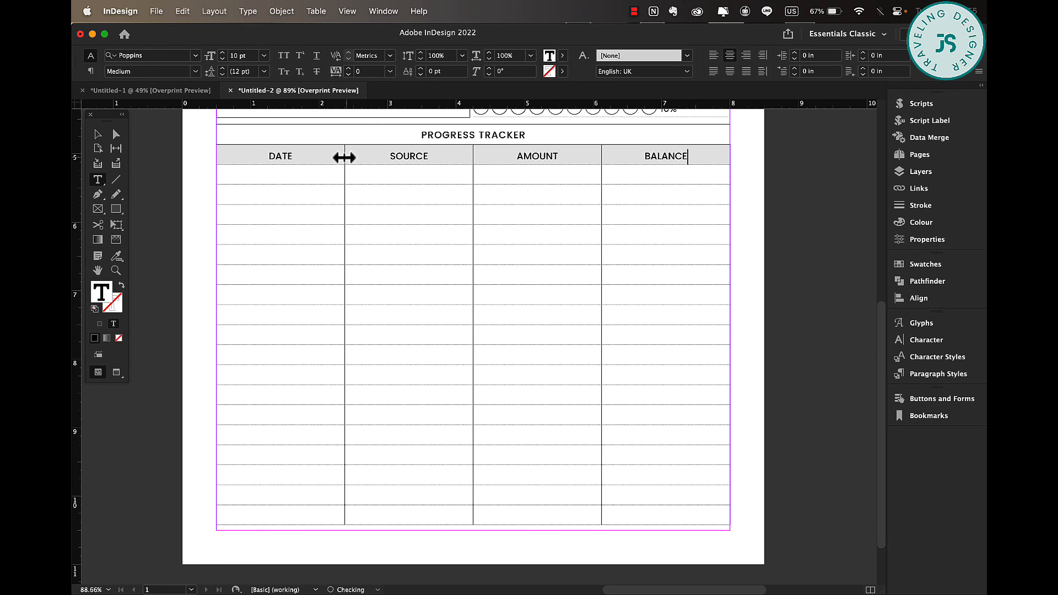
Narrow the DATE column to about 1 inch and widen the SOURCE column so the table spans the full margin width.
drag(343, 156, 284, 156)
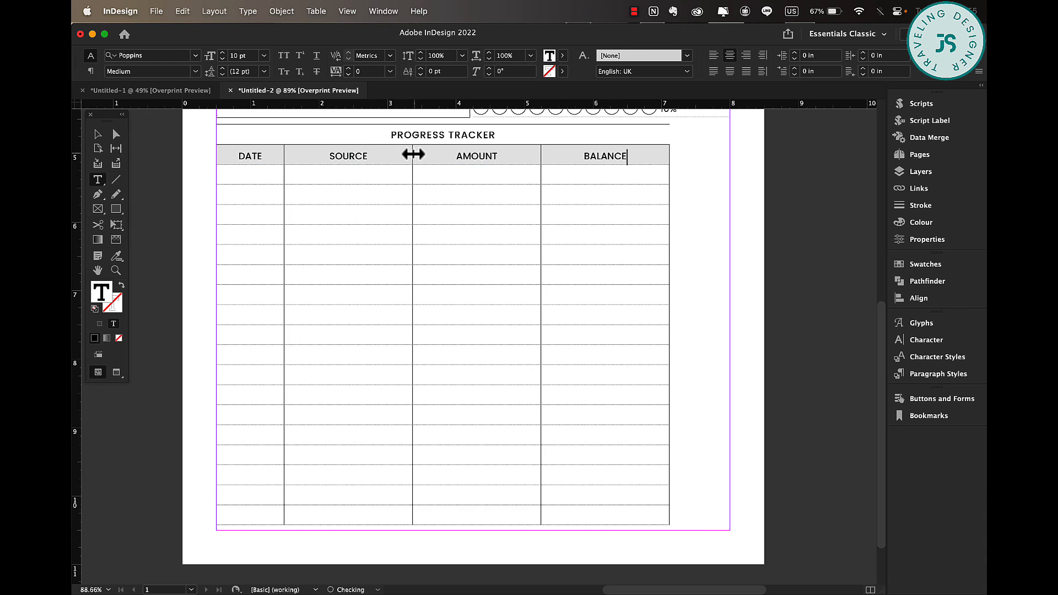
drag(412, 156, 472, 154)
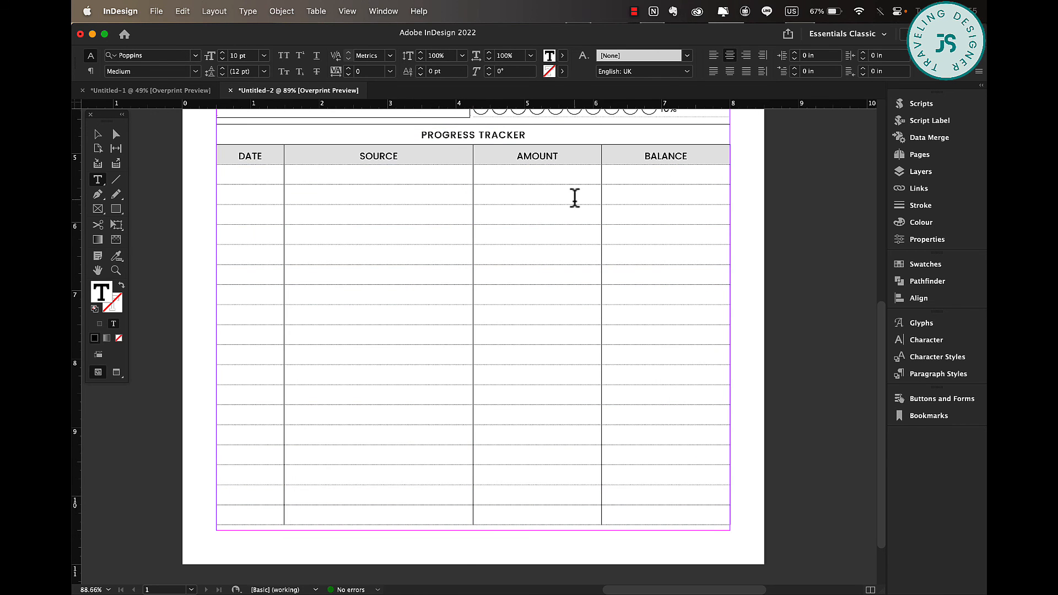
click(574, 197)
click(98, 134)
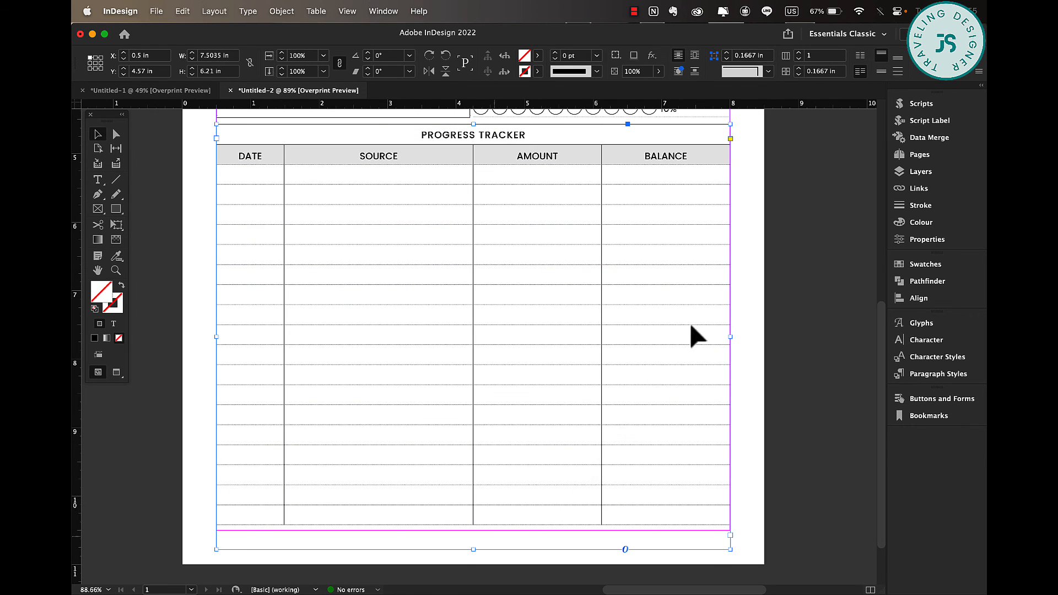
Fit the whole page in view as a preview and examine the layout of the title, key and all tables.
key(super+0)
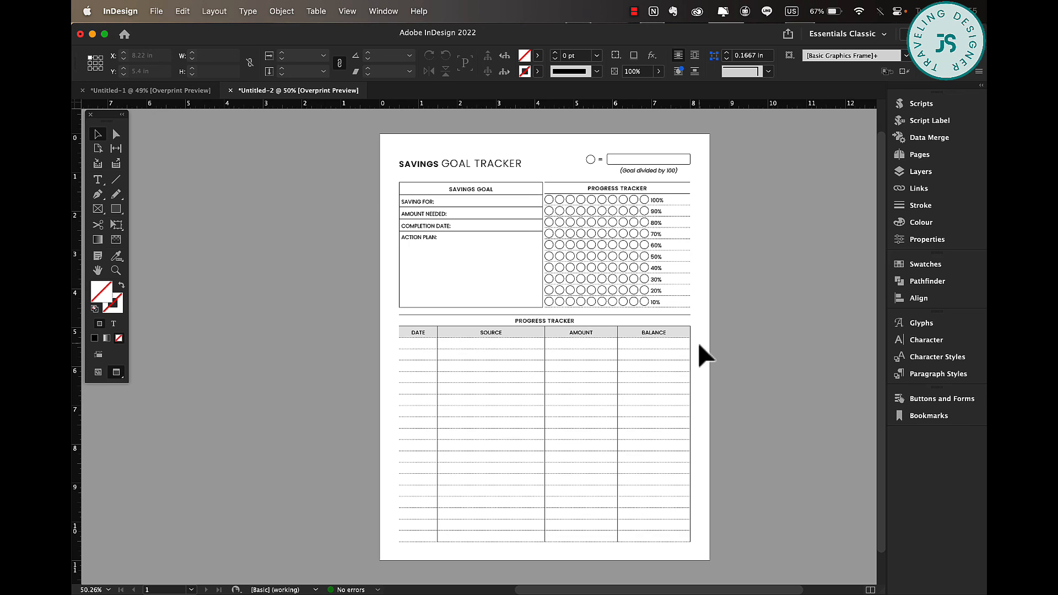
scroll(723, 353, right, 2)
scroll(723, 354, up, 1)
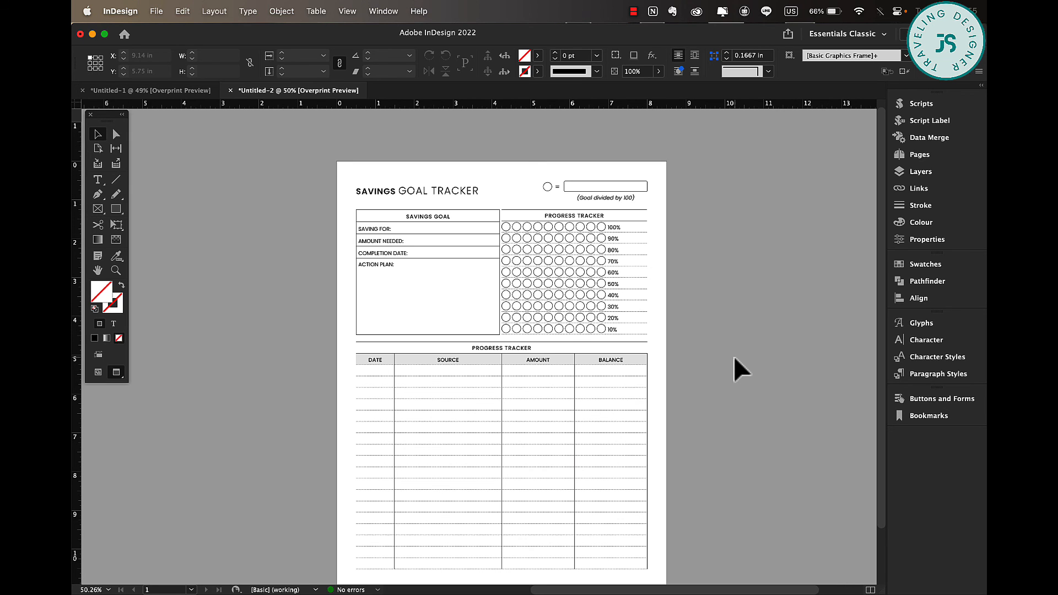
scroll(700, 393, down, 3)
scroll(700, 393, up, 3)
scroll(700, 393, right, 1)
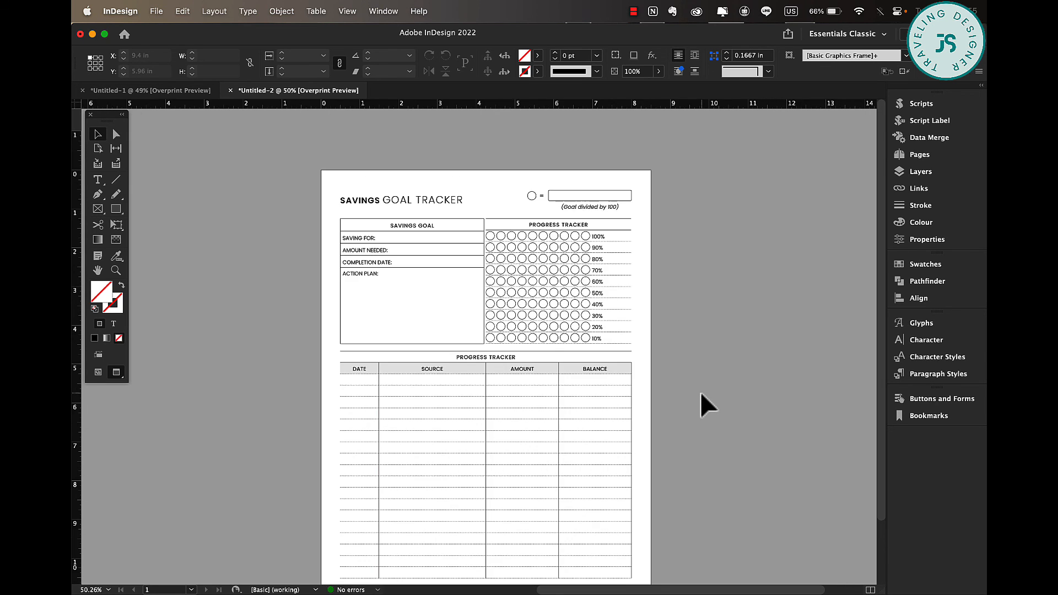
scroll(700, 393, down, 1)
scroll(701, 392, right, 1)
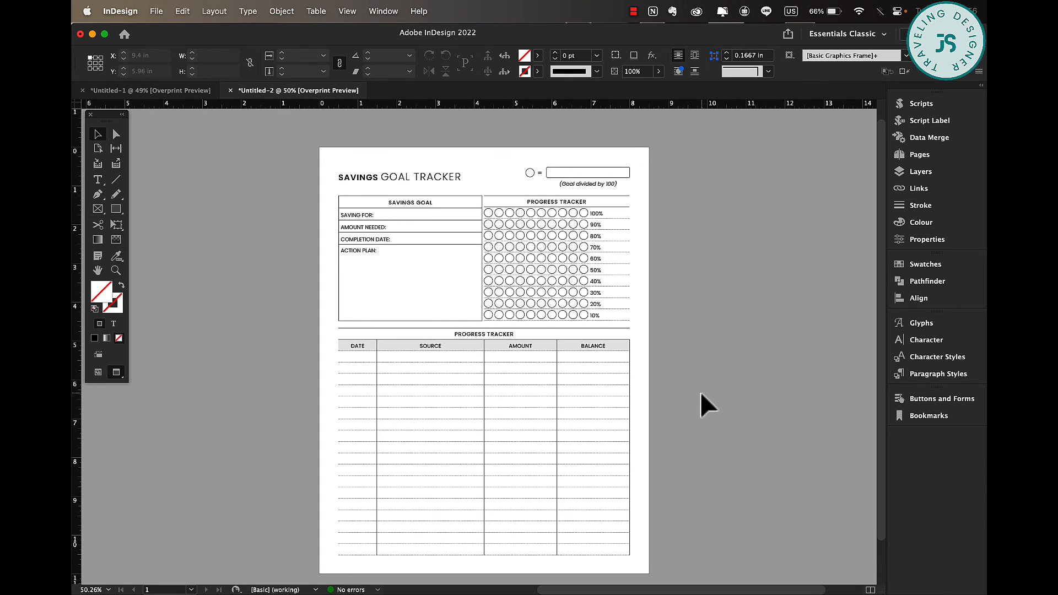
scroll(700, 392, down, 3)
scroll(699, 392, up, 2)
scroll(699, 392, left, 1)
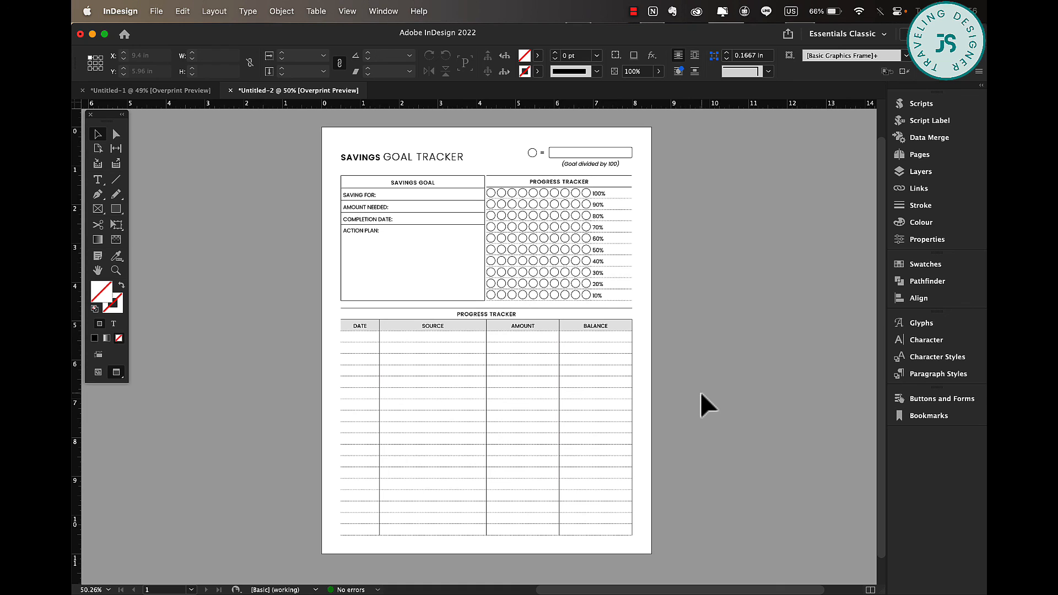